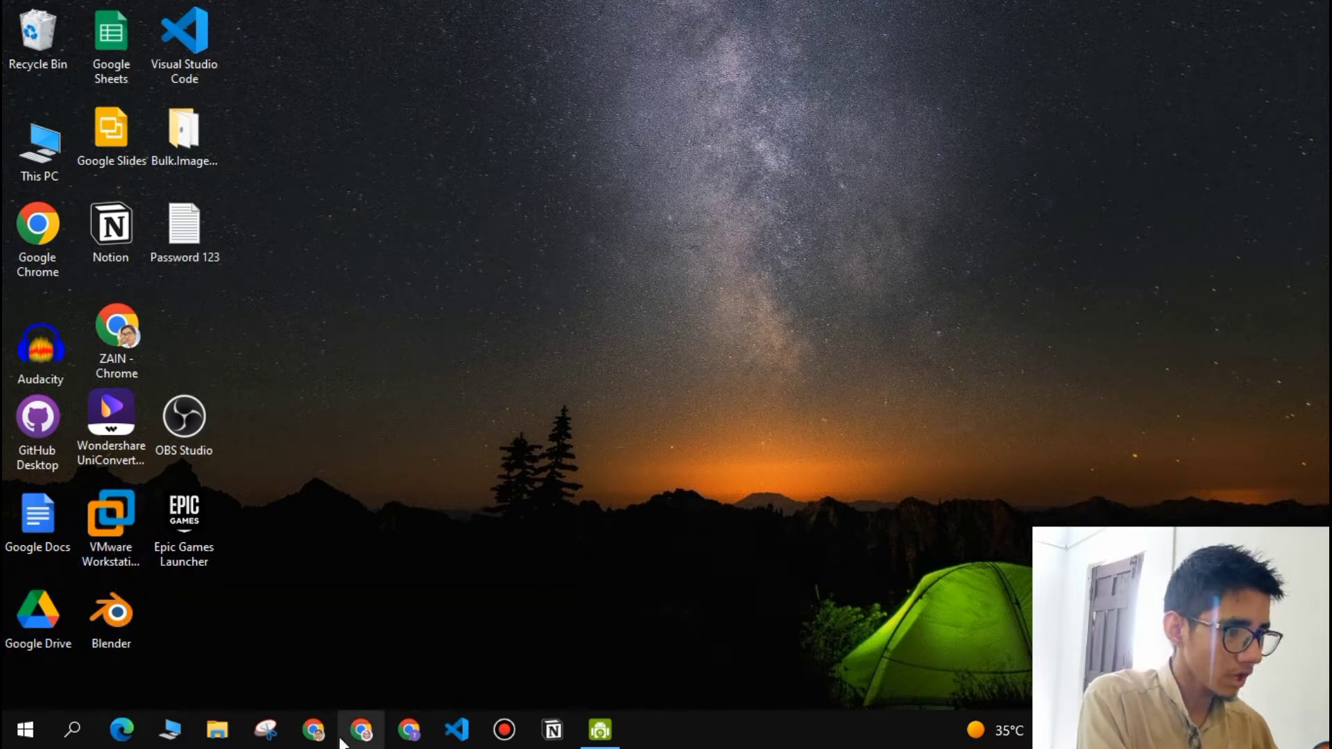
- Search for "parrot os" in Chrome and open the Download page of the Parrot Security site
click(359, 730)
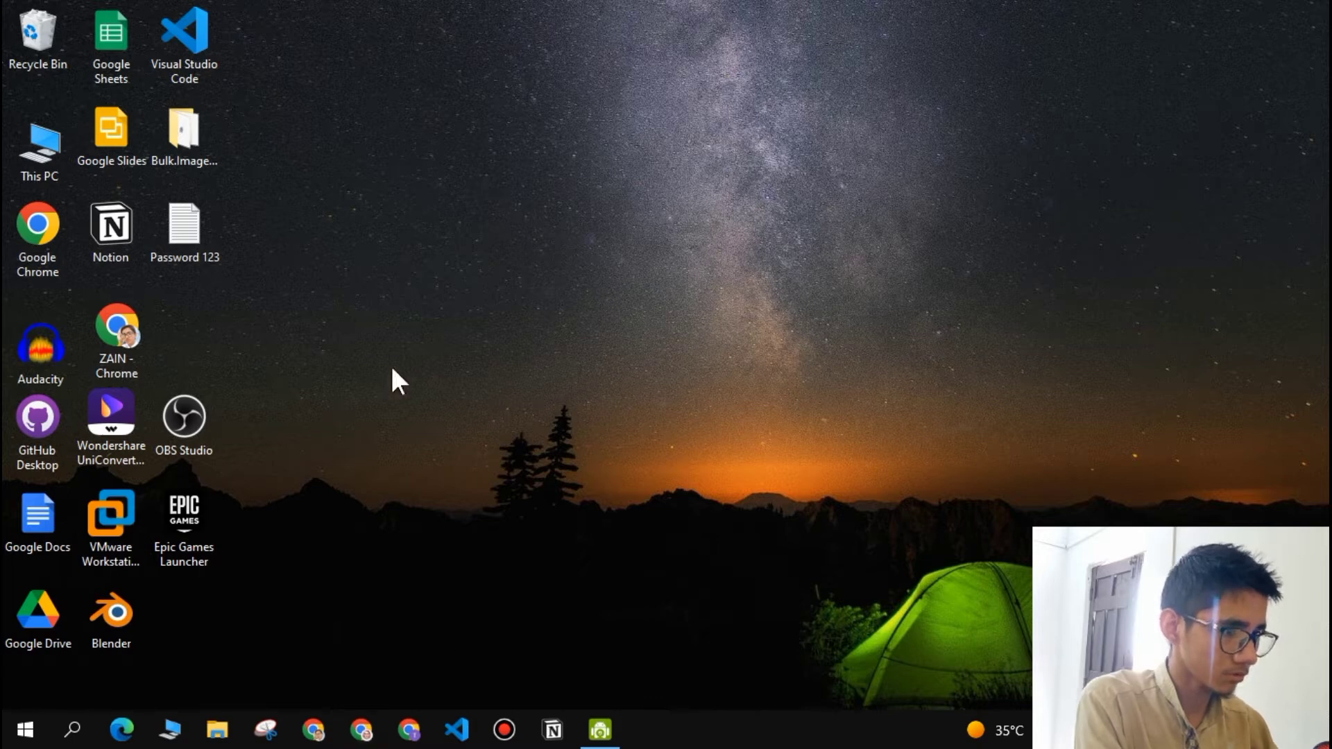
text(parrot os)
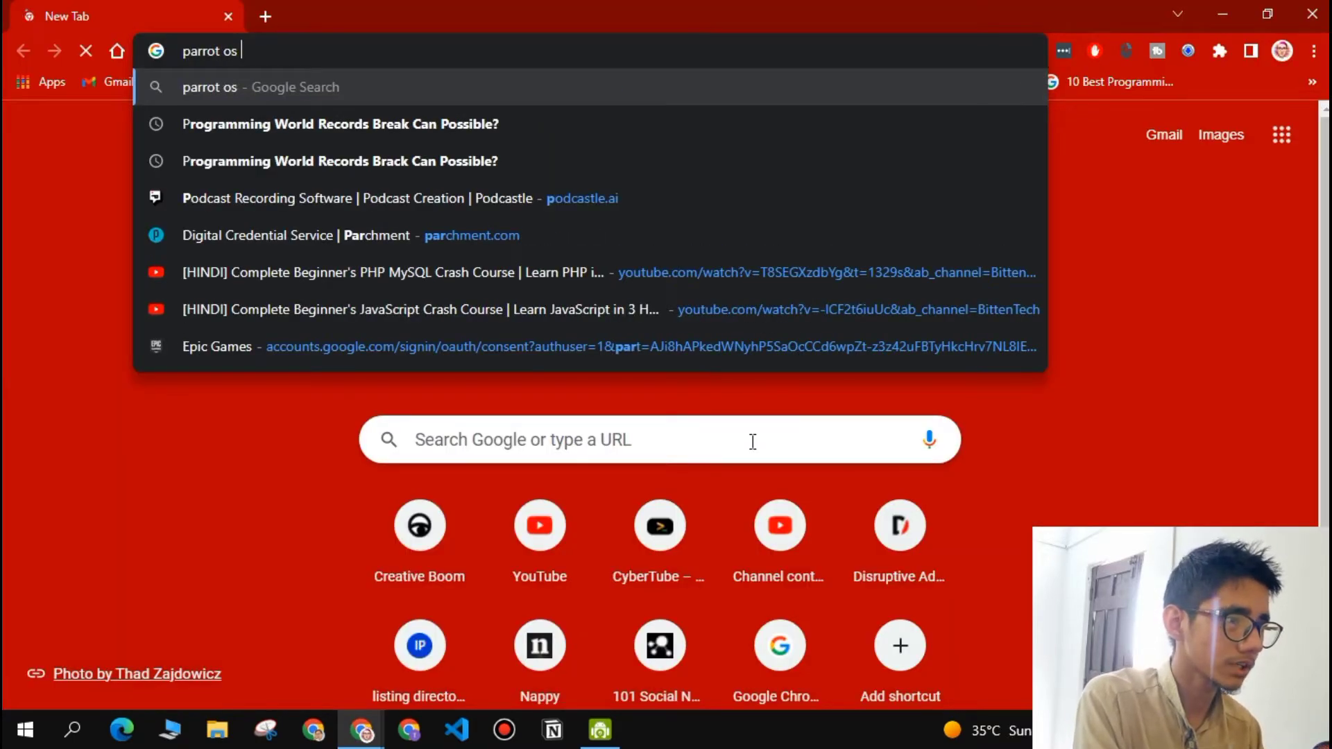
key(Return)
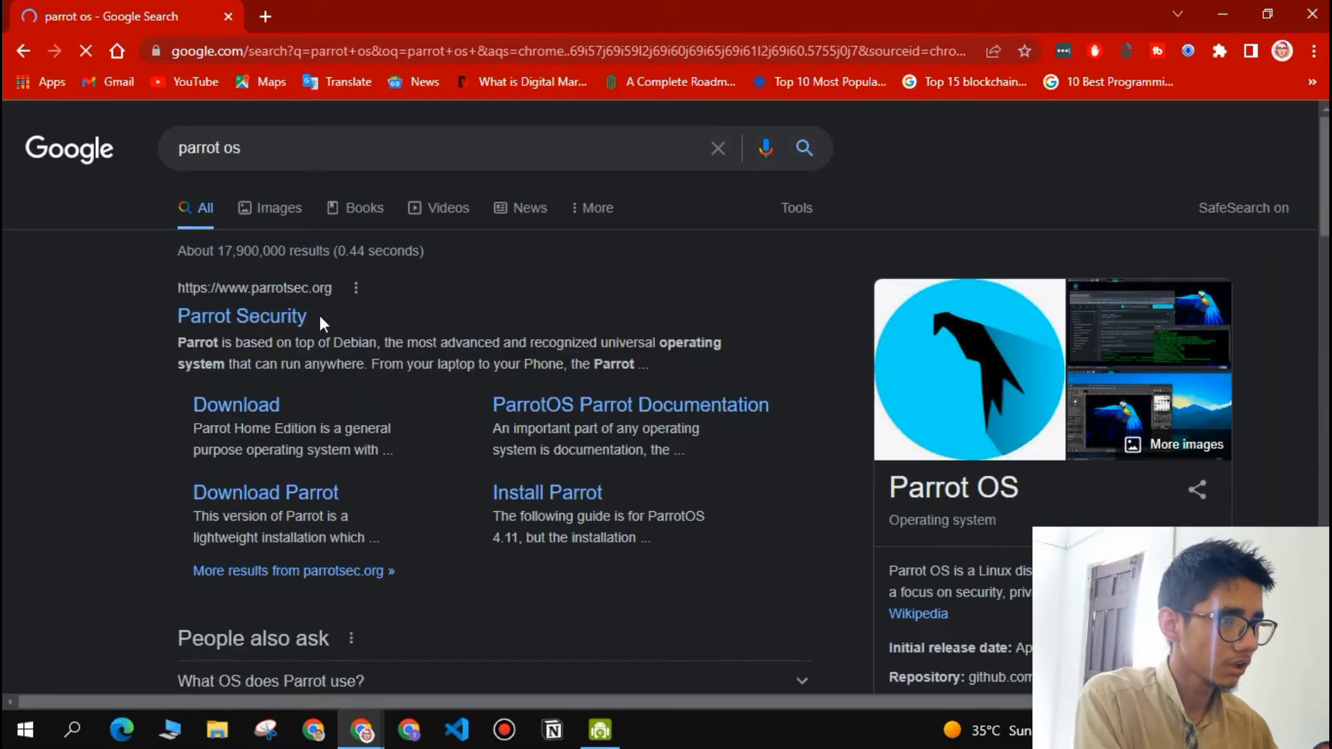
scroll(972, 481, down, 1)
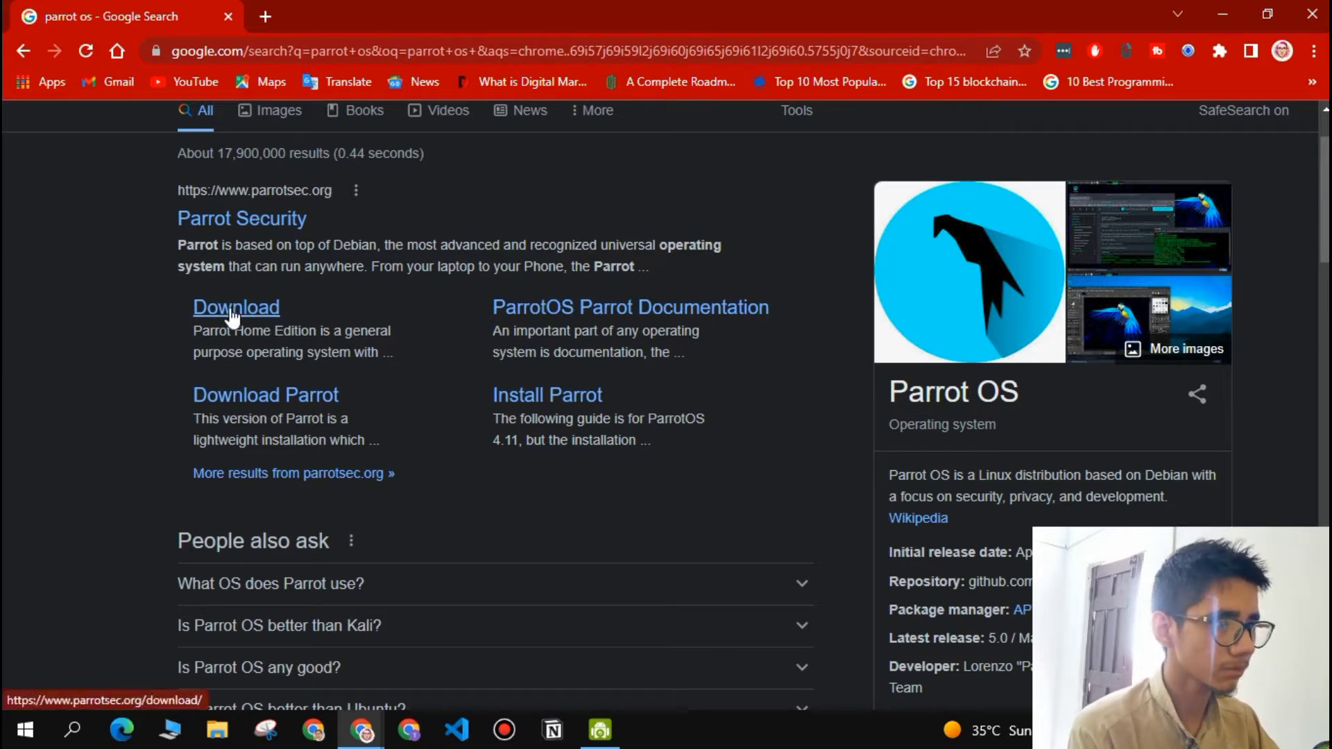
click(209, 309)
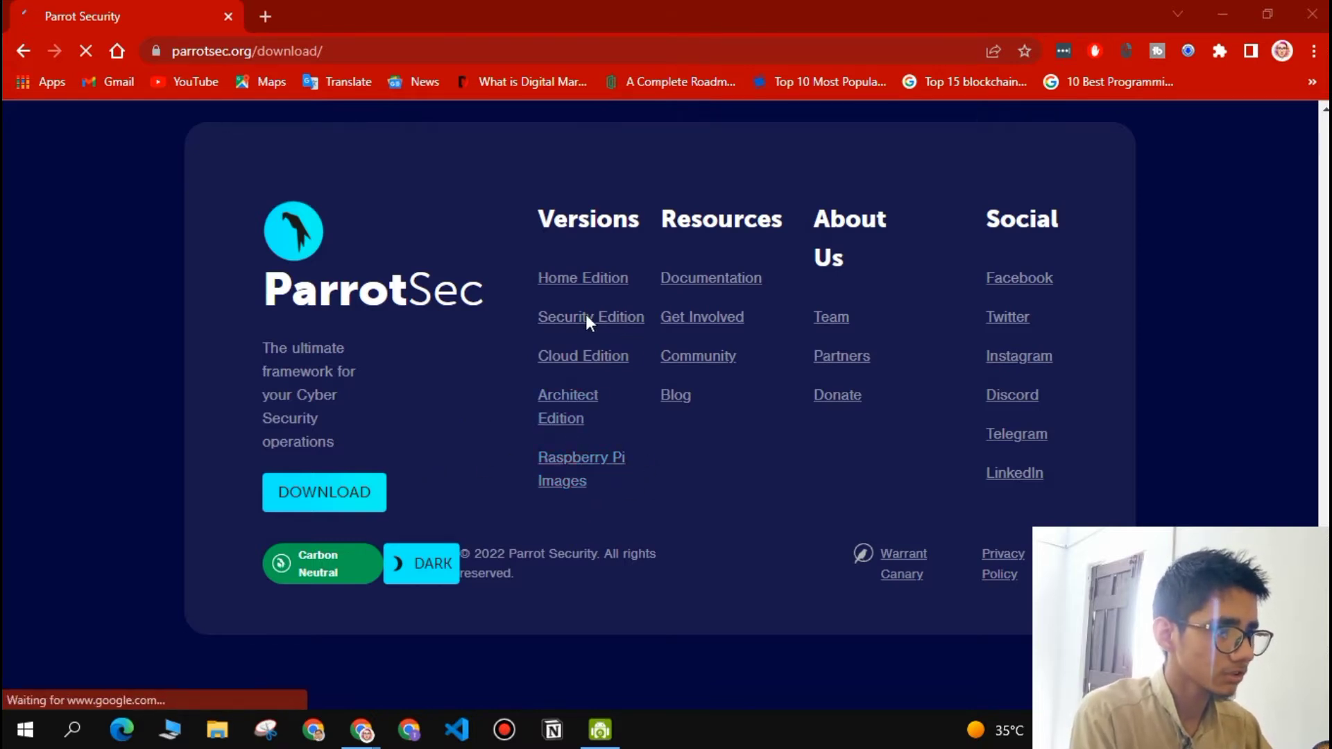
- Examine the available Parrot editions and the Home Edition's version, size and download options on the download page
click(358, 461)
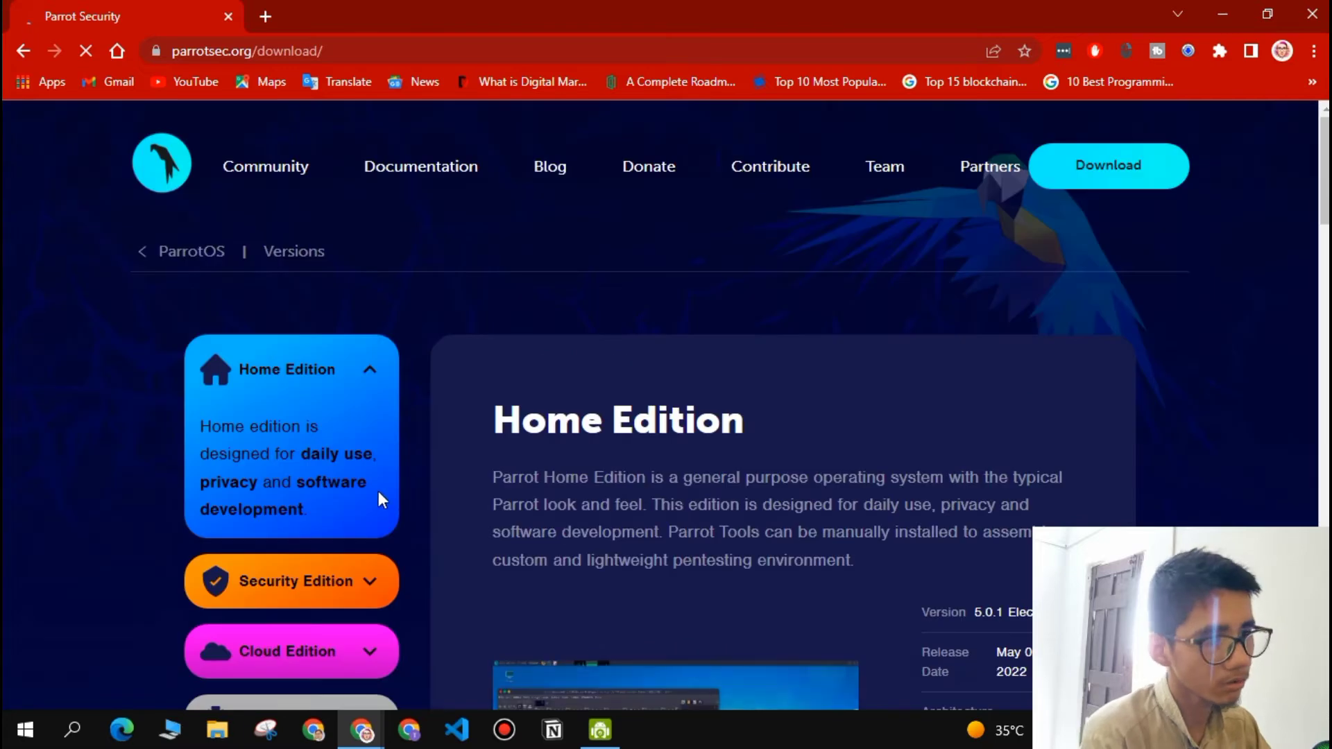
scroll(378, 491, down, 3)
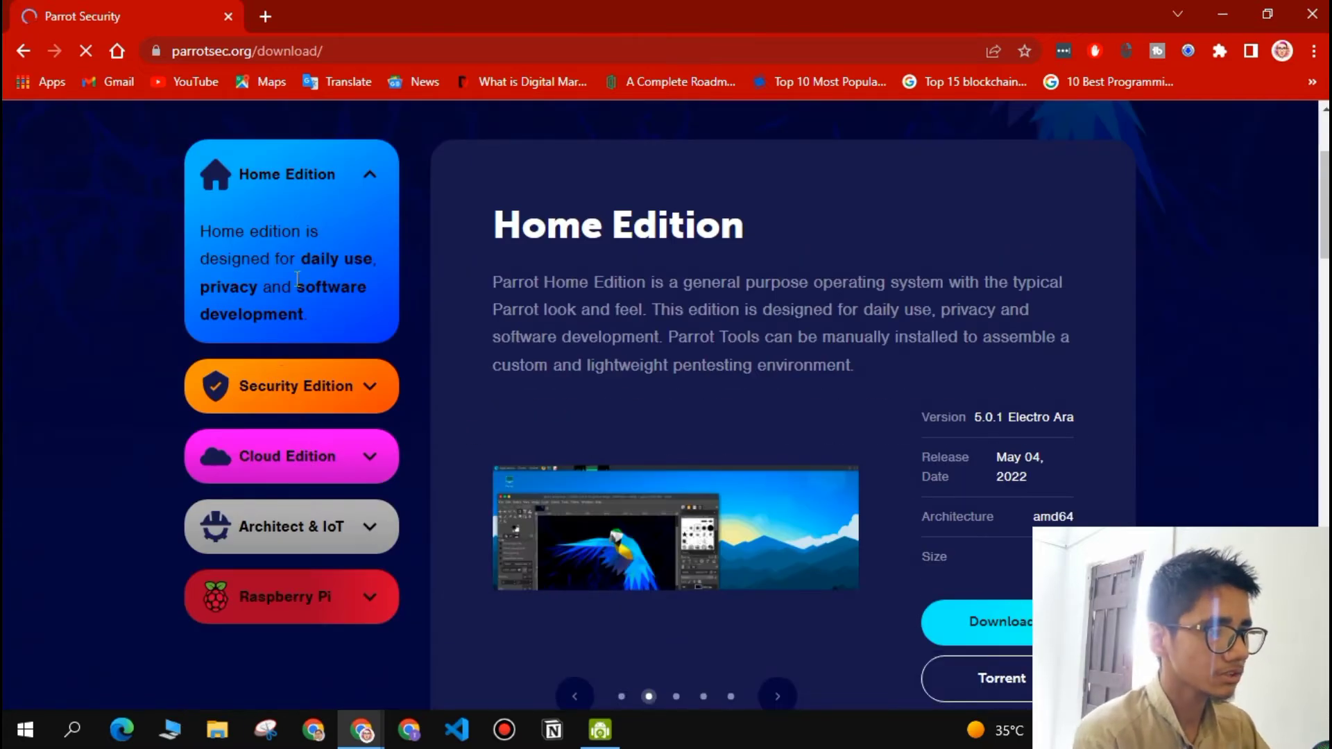
scroll(326, 332, down, 10)
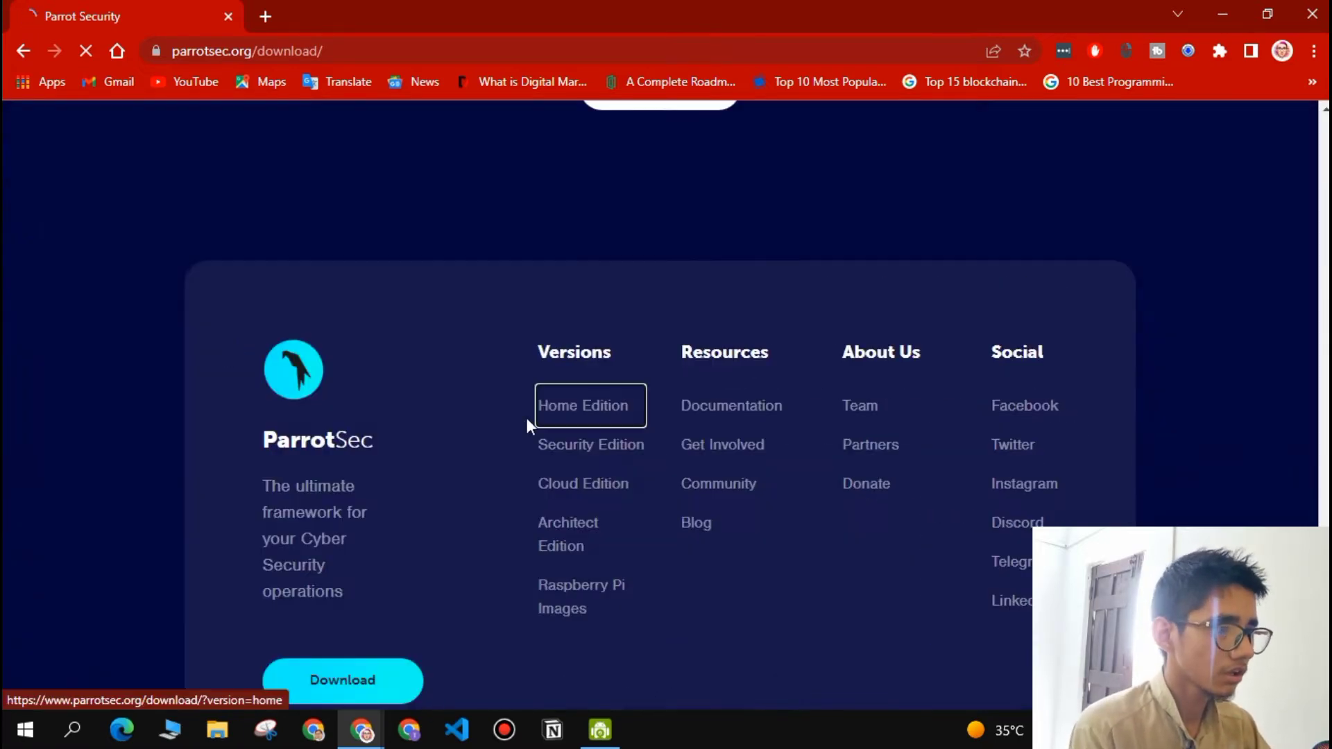
scroll(388, 444, down, 3)
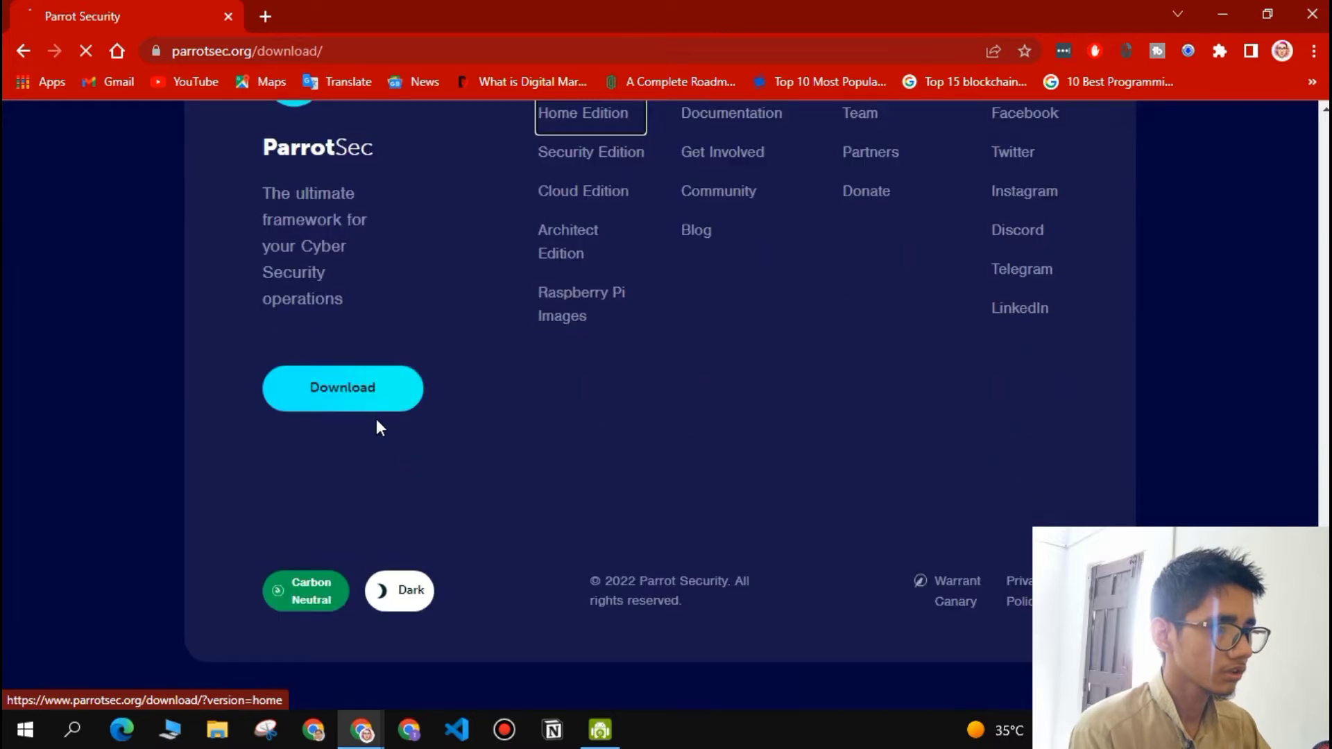
click(355, 383)
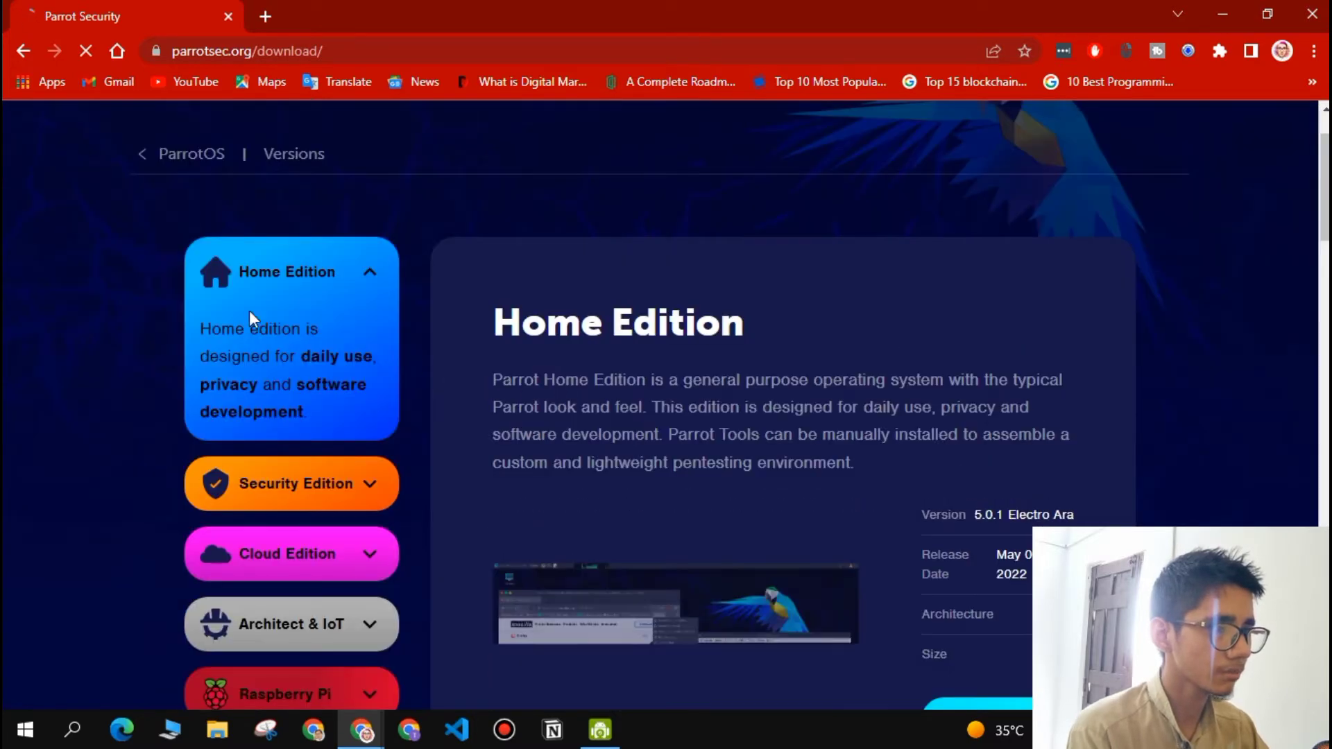
scroll(268, 340, down, 1)
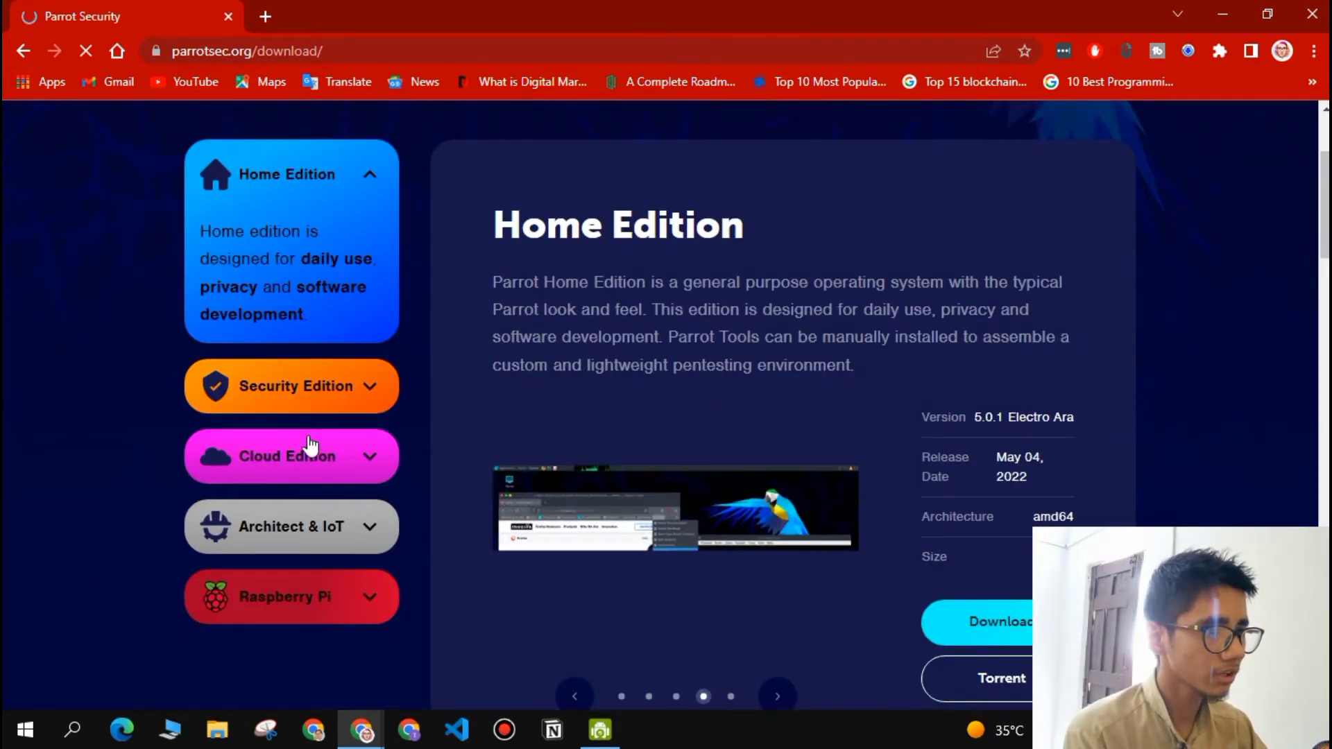
scroll(310, 444, down, 1)
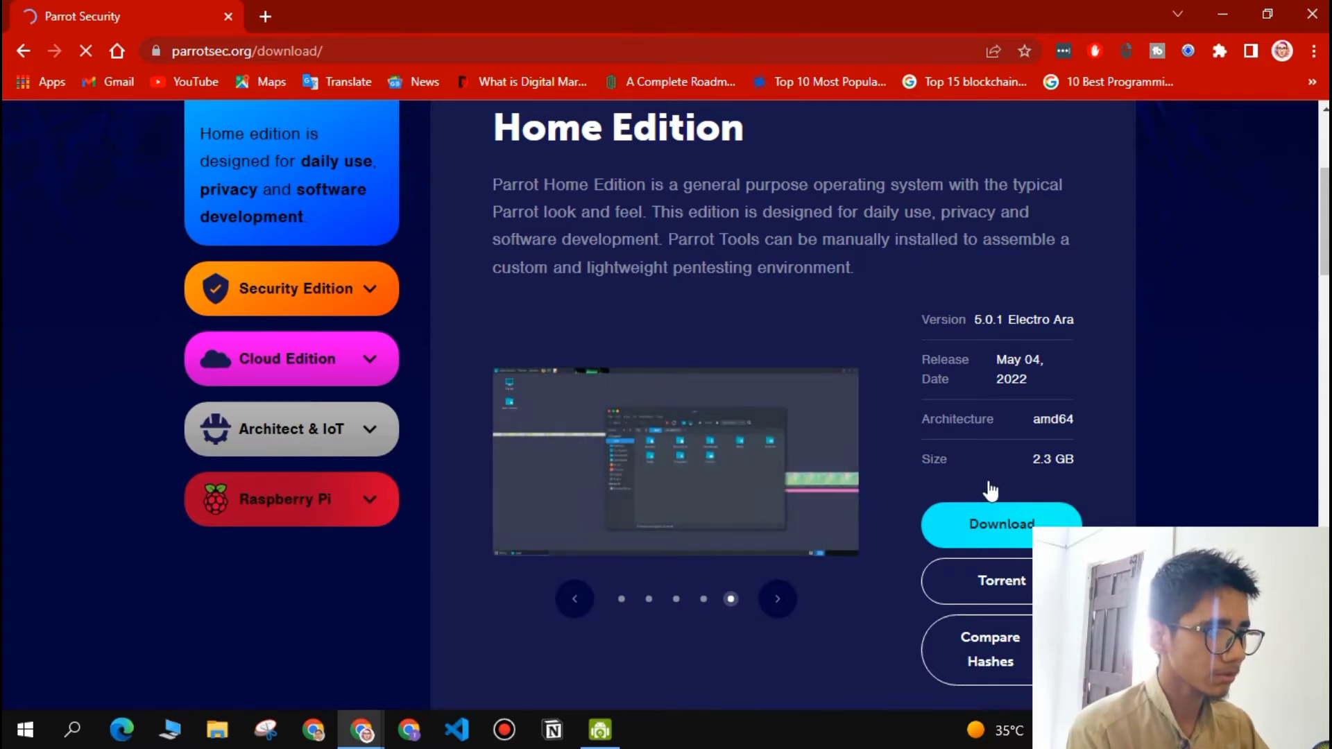
scroll(30, 297, down, 1)
scroll(139, 250, up, 2)
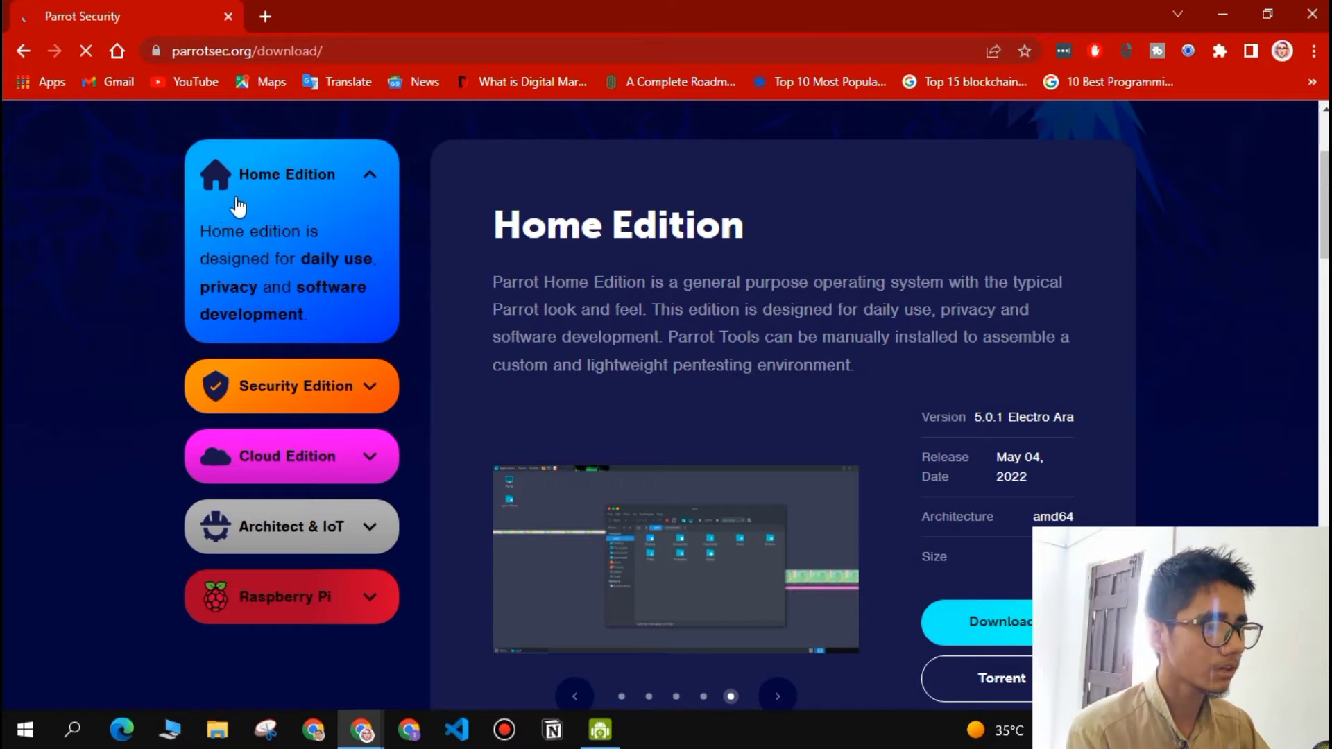
scroll(435, 247, down, 2)
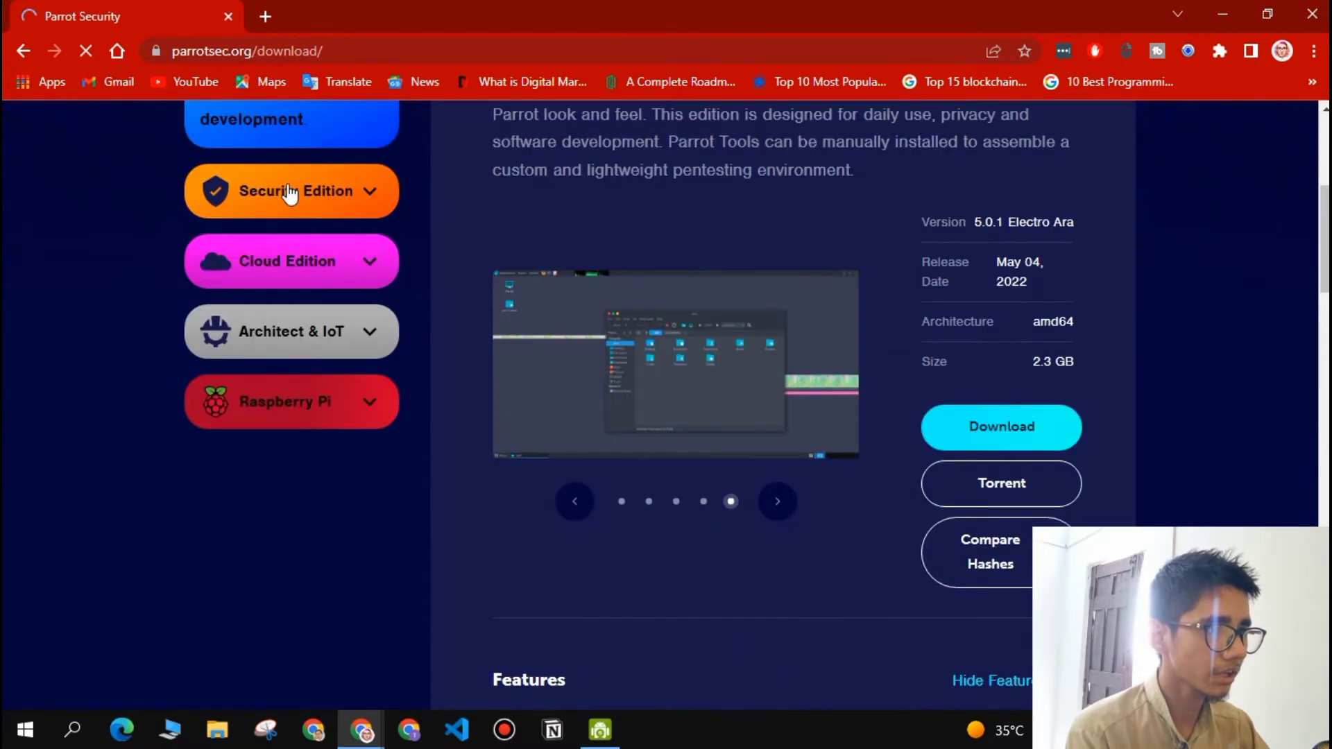
- Show the Security Edition and examine its release details, features and system requirements
click(290, 193)
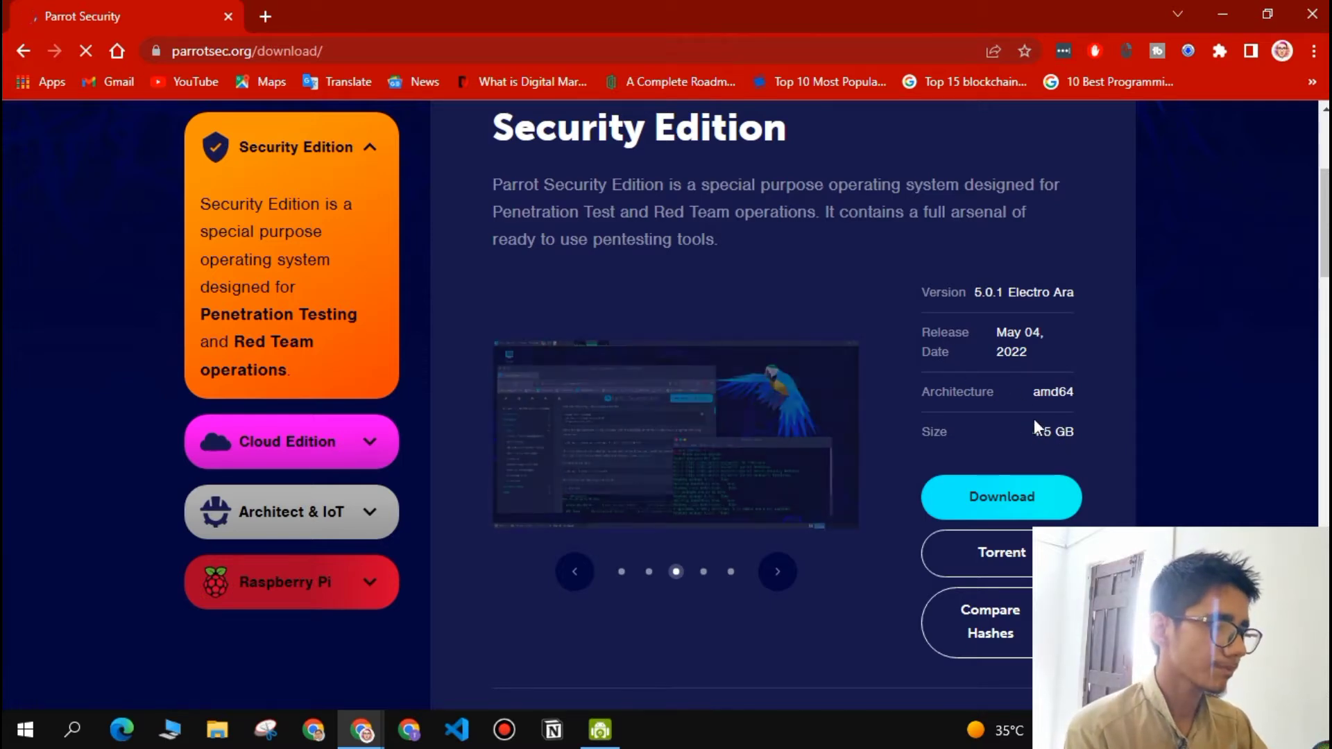
scroll(902, 375, down, 1)
scroll(944, 388, down, 1)
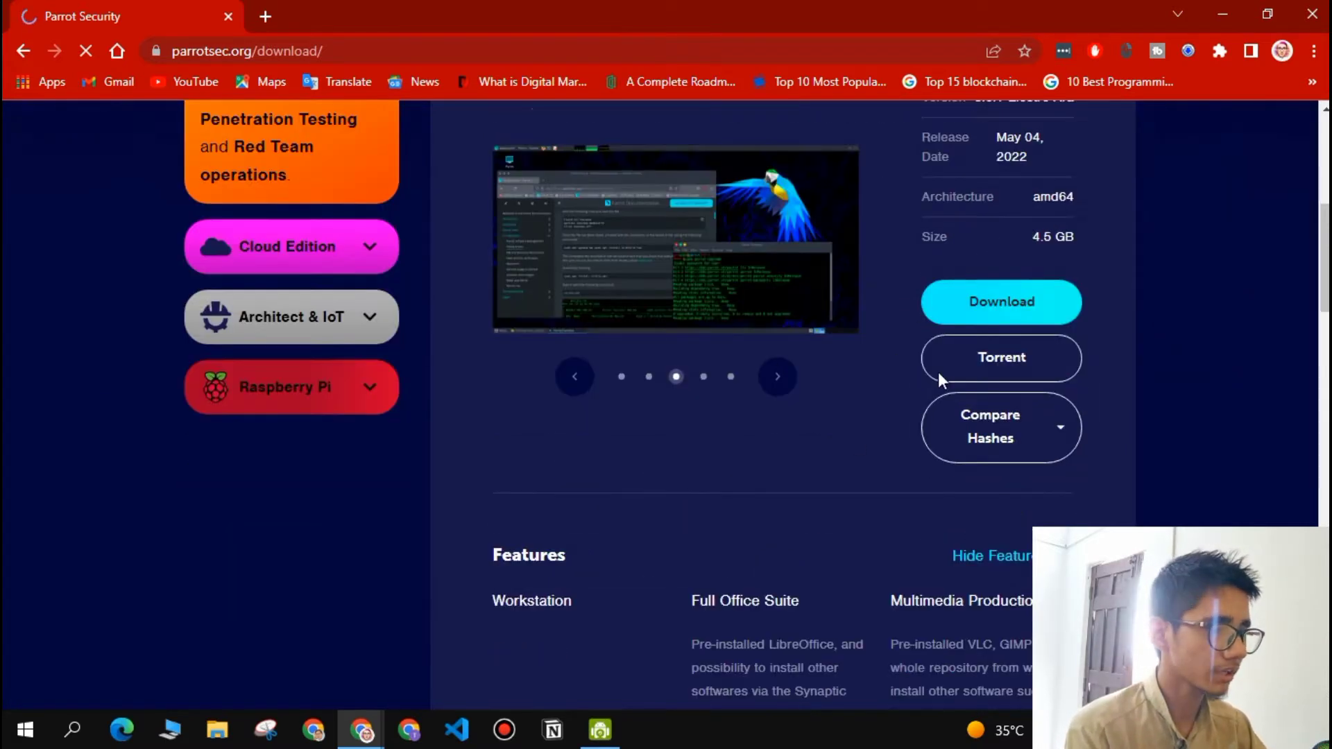
scroll(882, 399, down, 3)
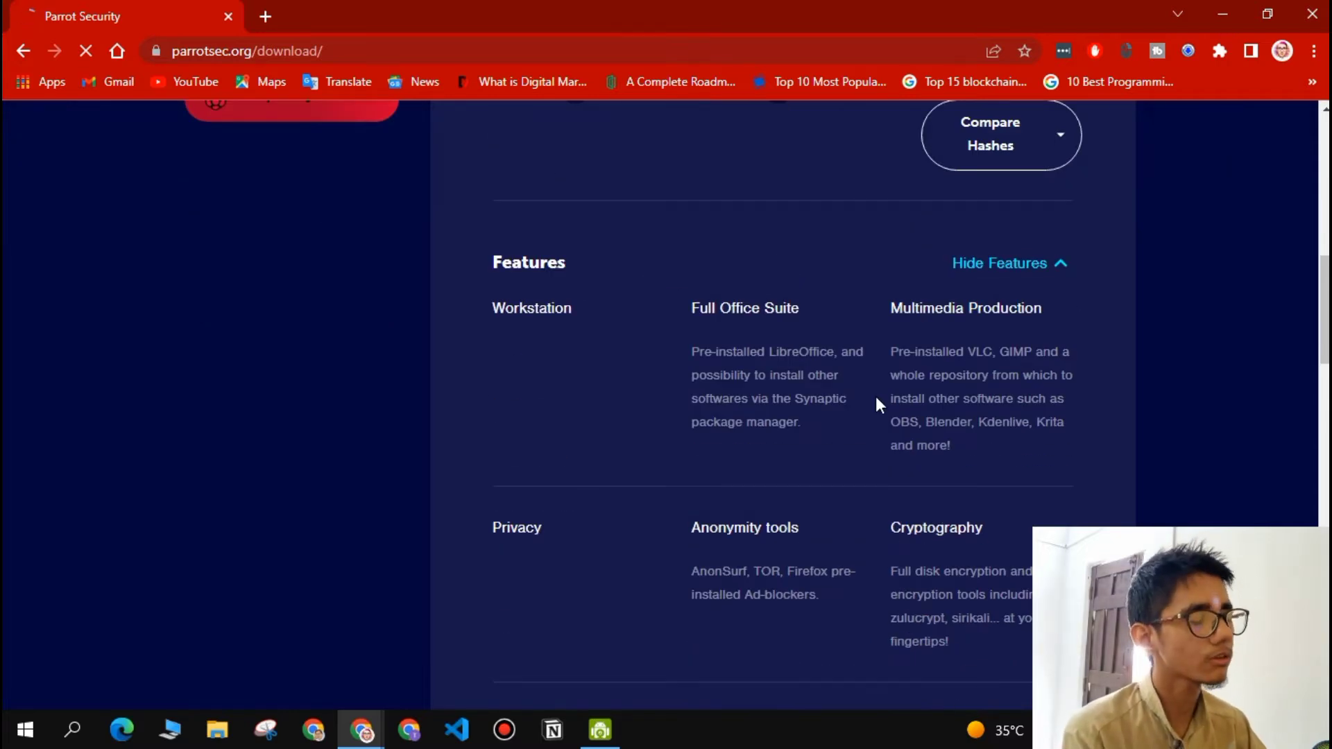
scroll(877, 403, down, 1)
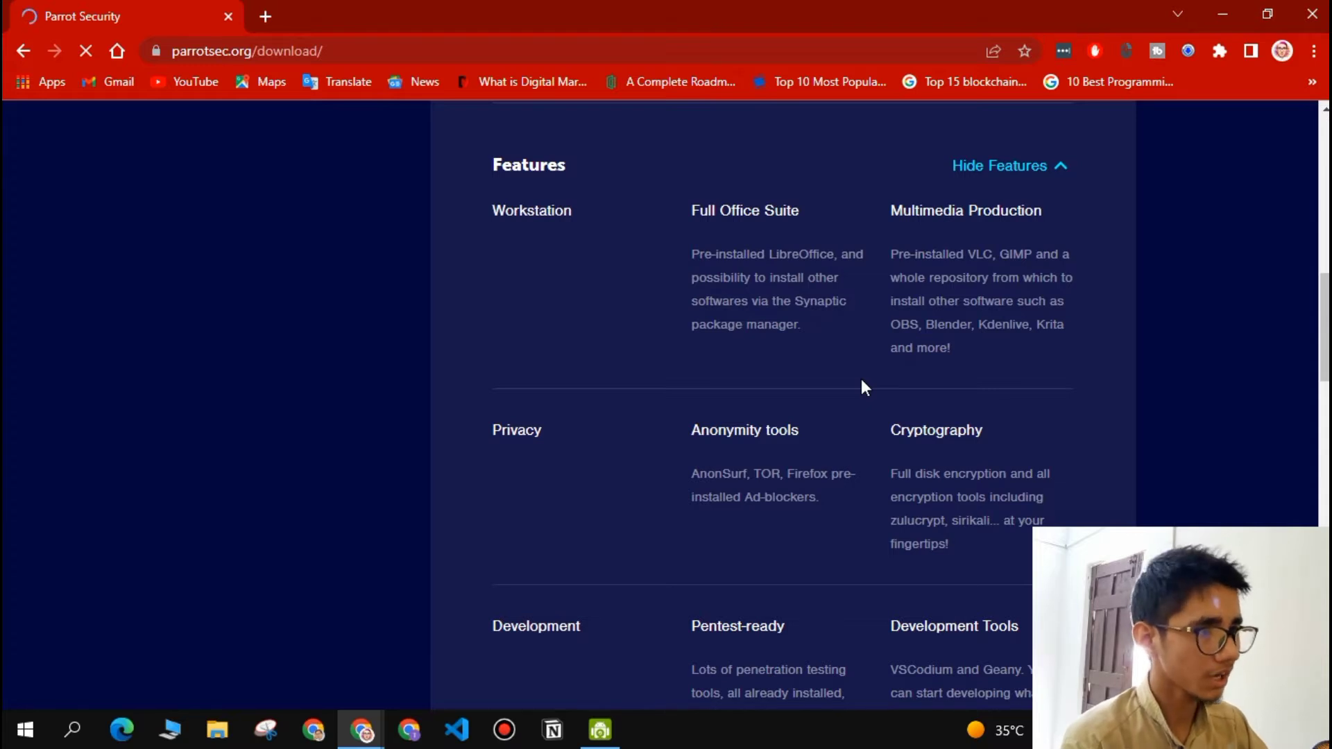
scroll(862, 382, down, 5)
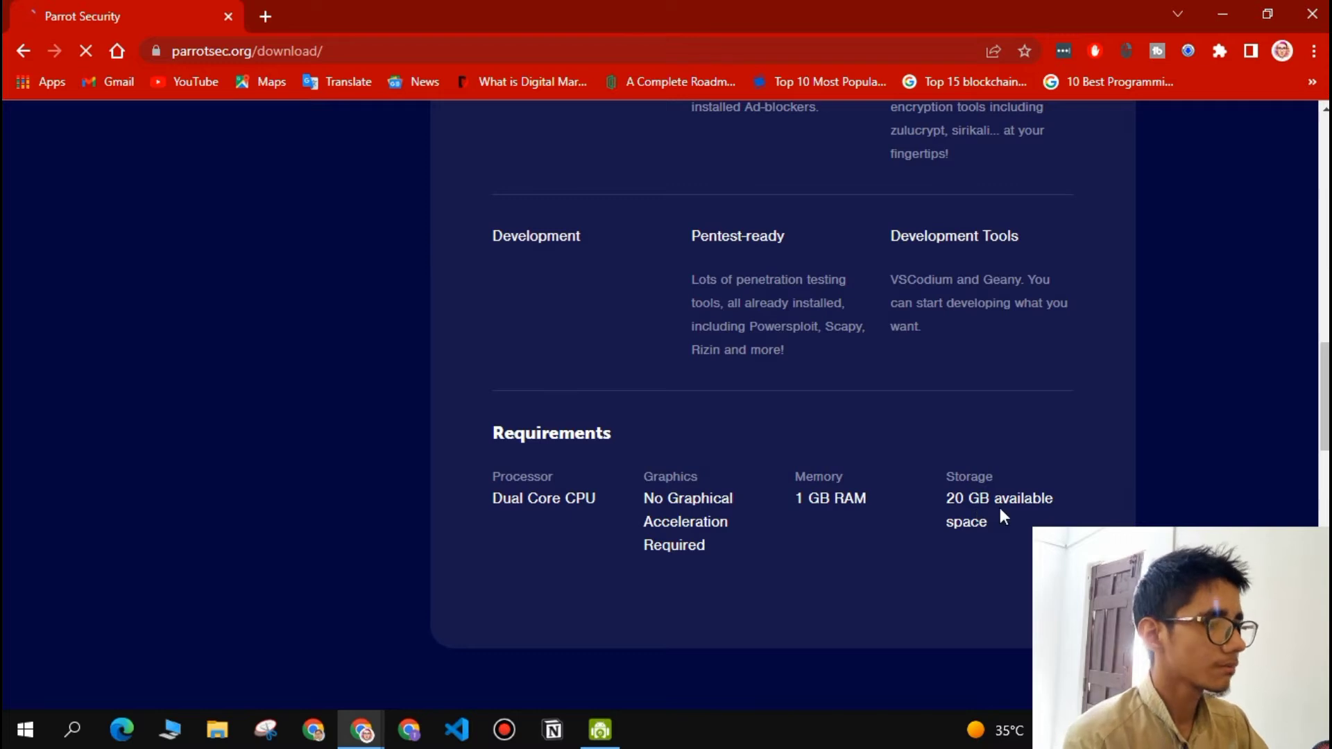
scroll(597, 348, up, 4)
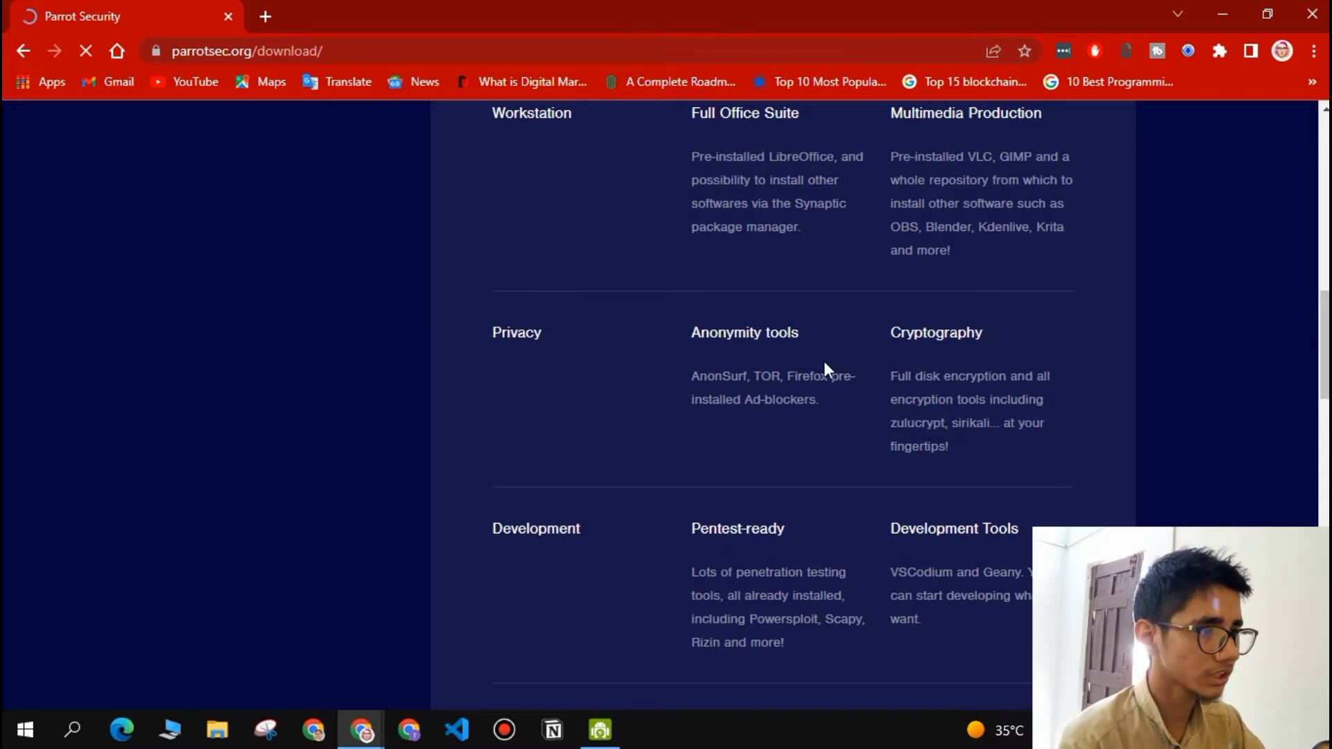
scroll(825, 363, up, 3)
scroll(833, 364, up, 5)
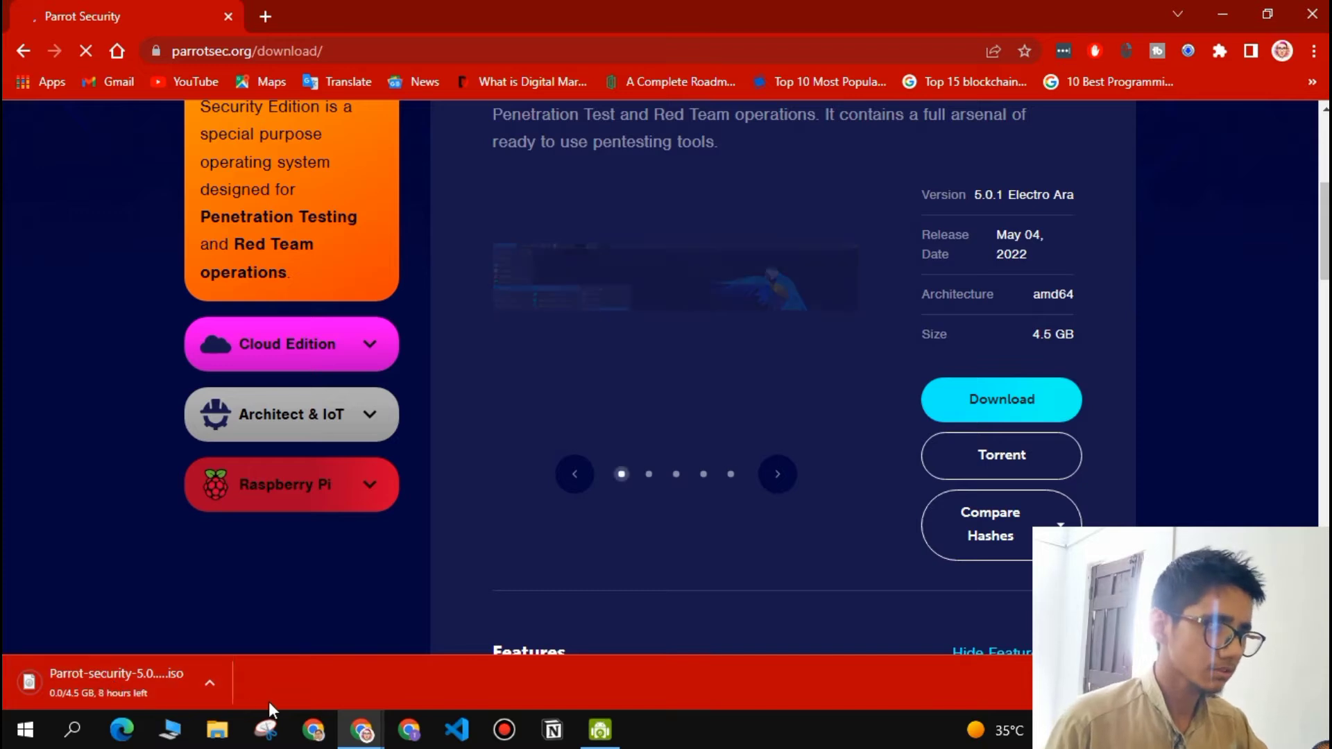
- Cancel the running Parrot Security ISO download and close the browser window
right_click(119, 678)
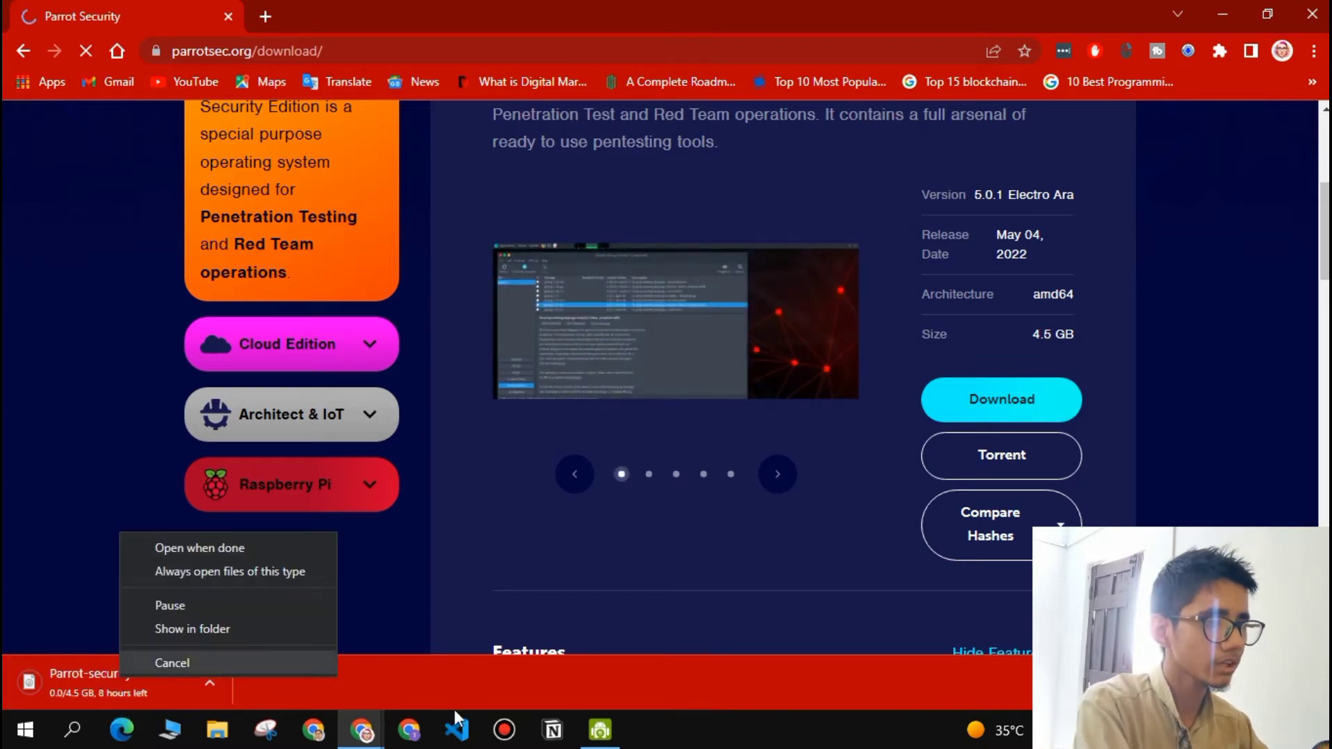
click(138, 660)
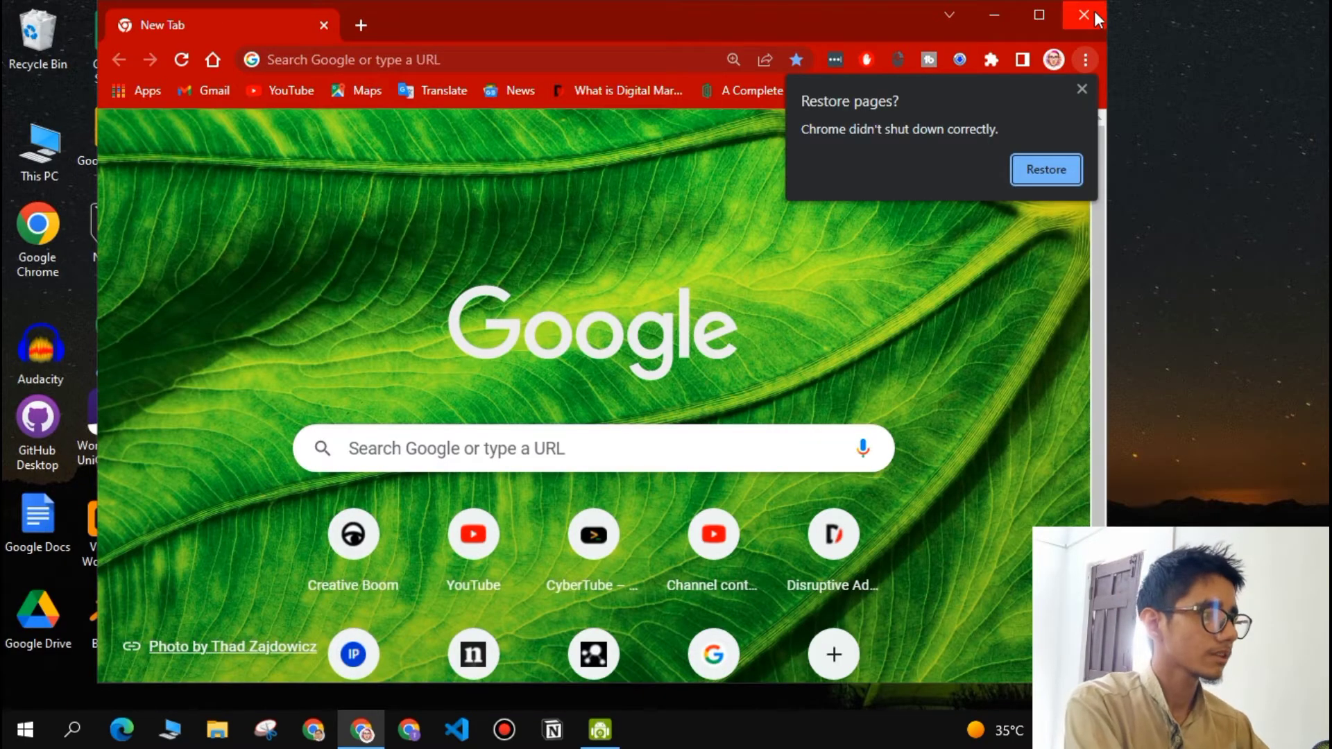
click(1097, 21)
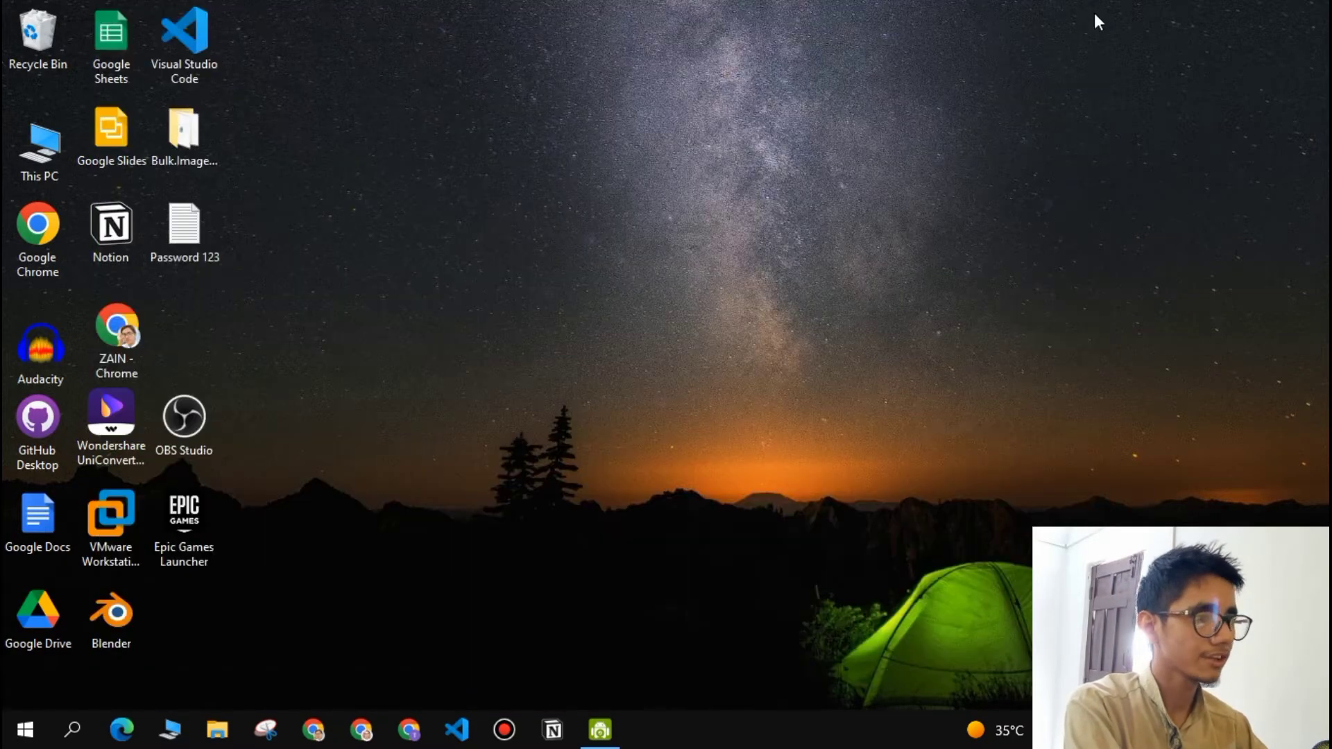
- Open VMware Workstation Pro and begin a new virtual machine with the Typical (recommended) configuration
click(115, 533)
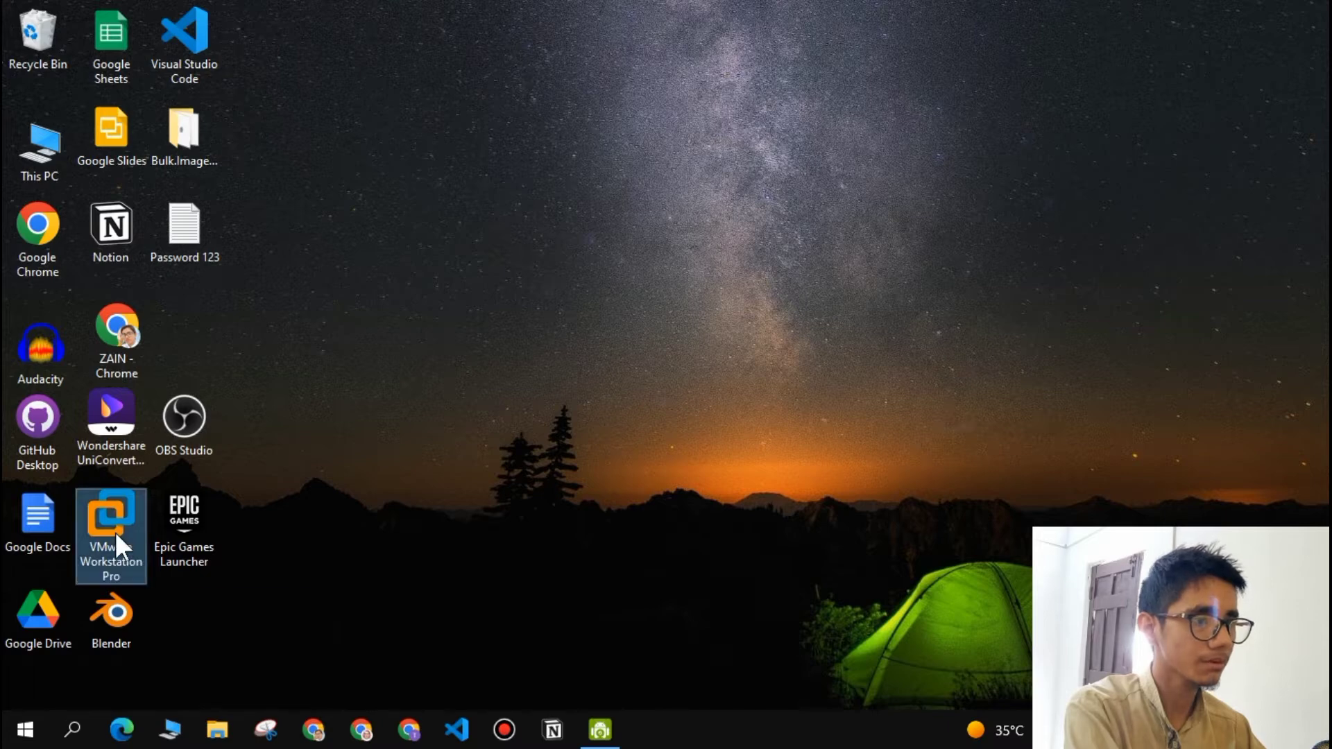
click(528, 412)
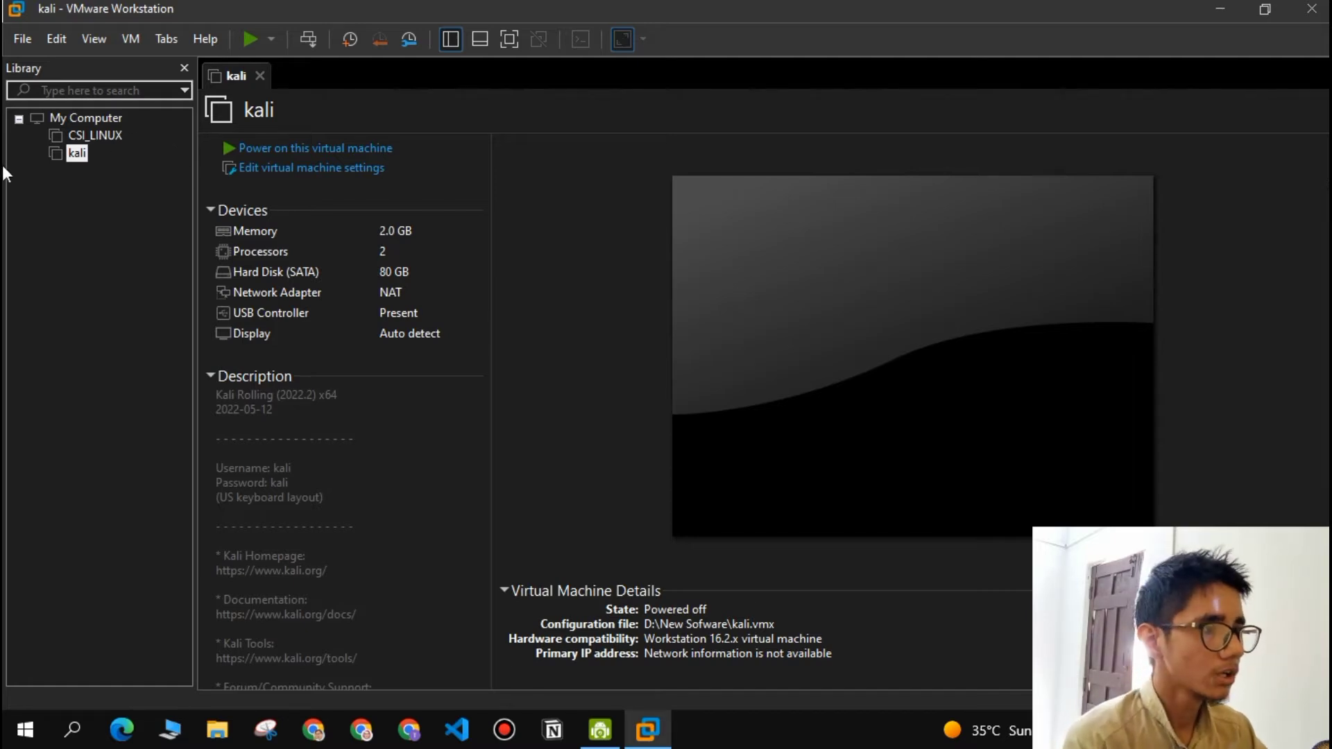
click(21, 39)
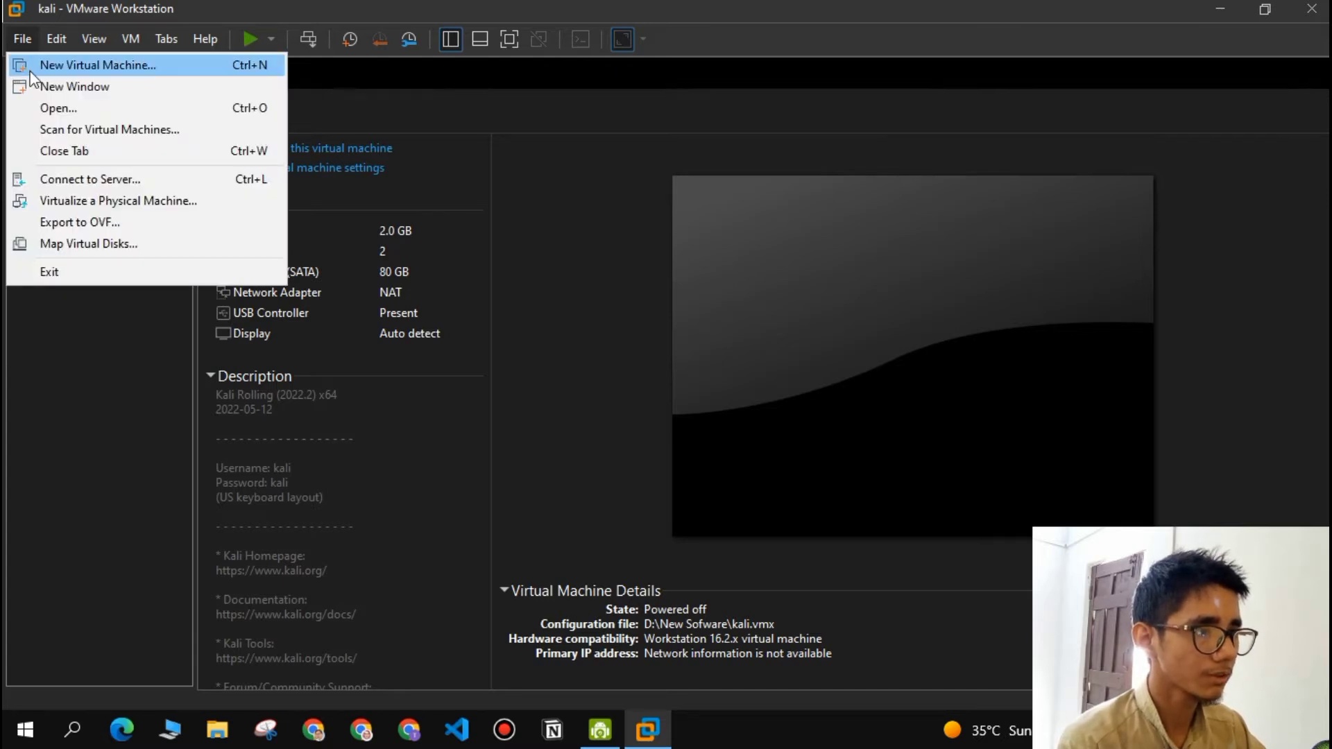
click(29, 70)
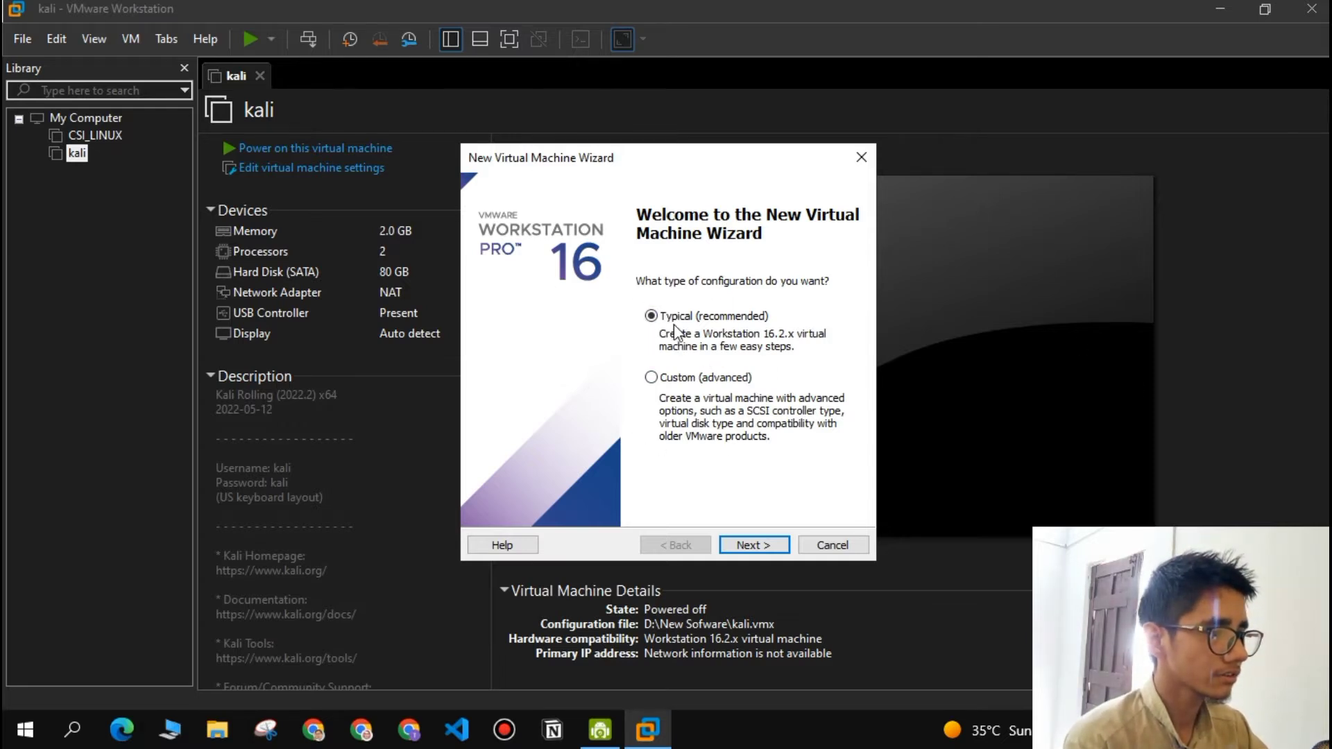
click(750, 545)
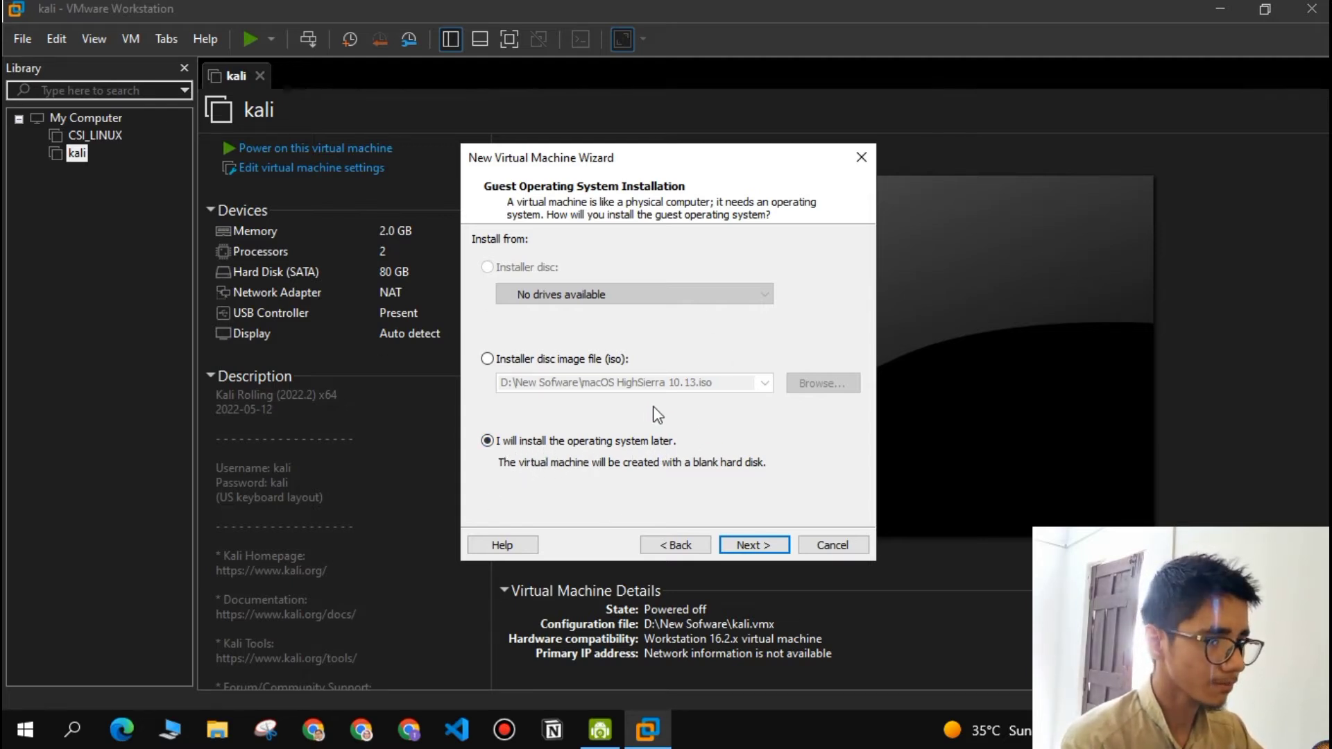
- Choose to install the operating system later and set the guest operating system to Linux, version Debian 10.x 64-bit
click(752, 544)
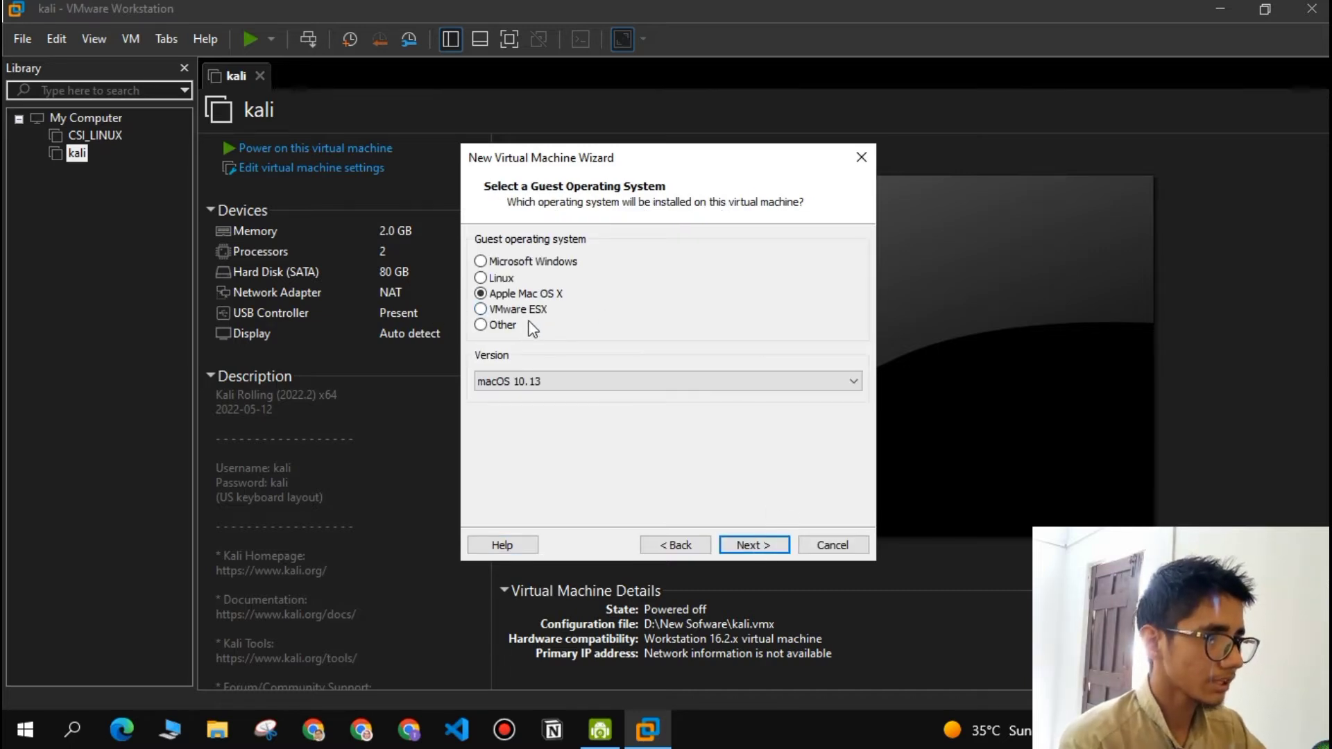
click(496, 279)
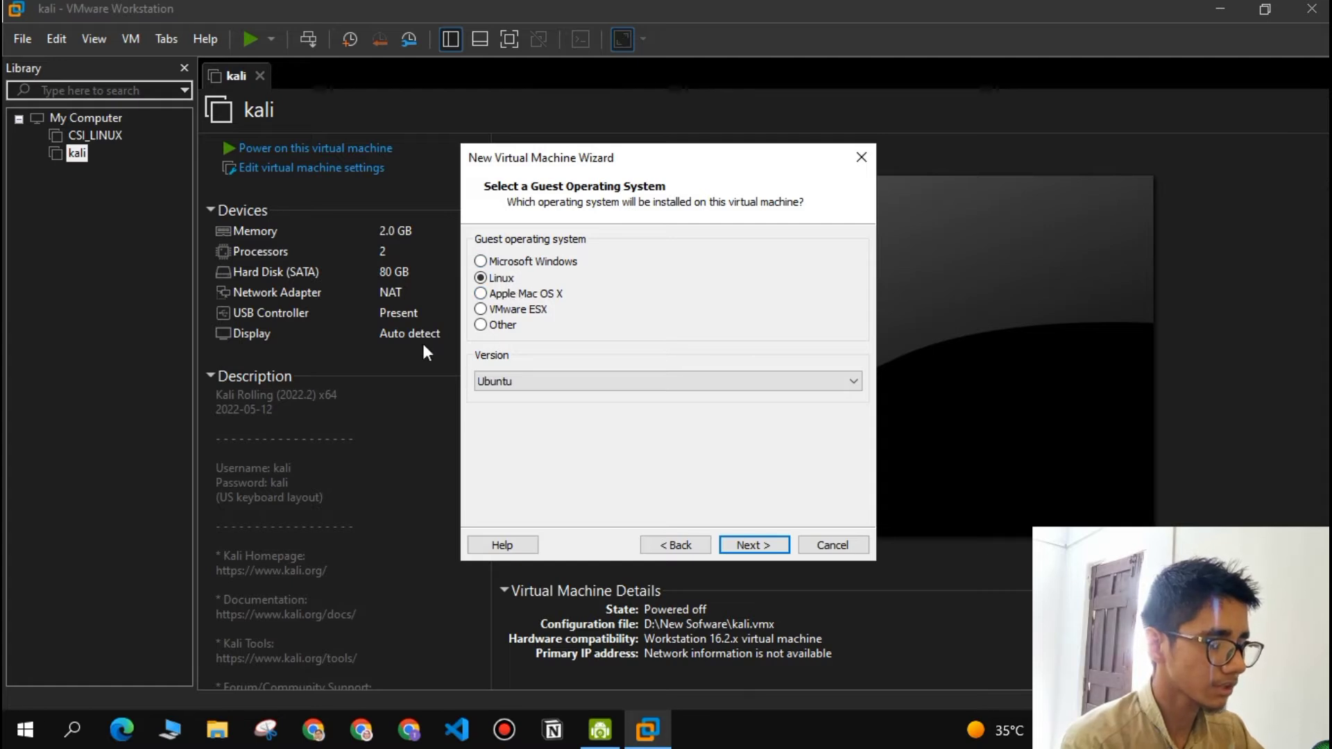
click(576, 384)
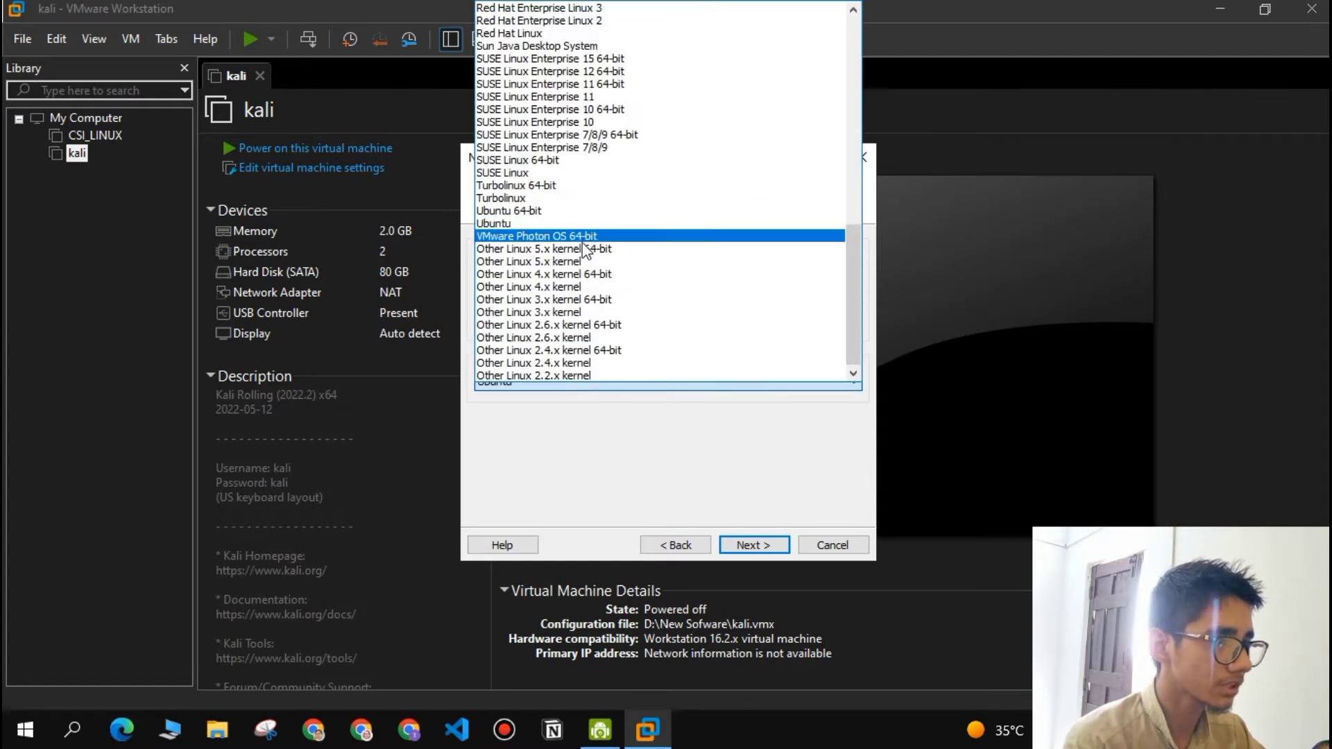
scroll(576, 229, up, 8)
scroll(562, 203, up, 7)
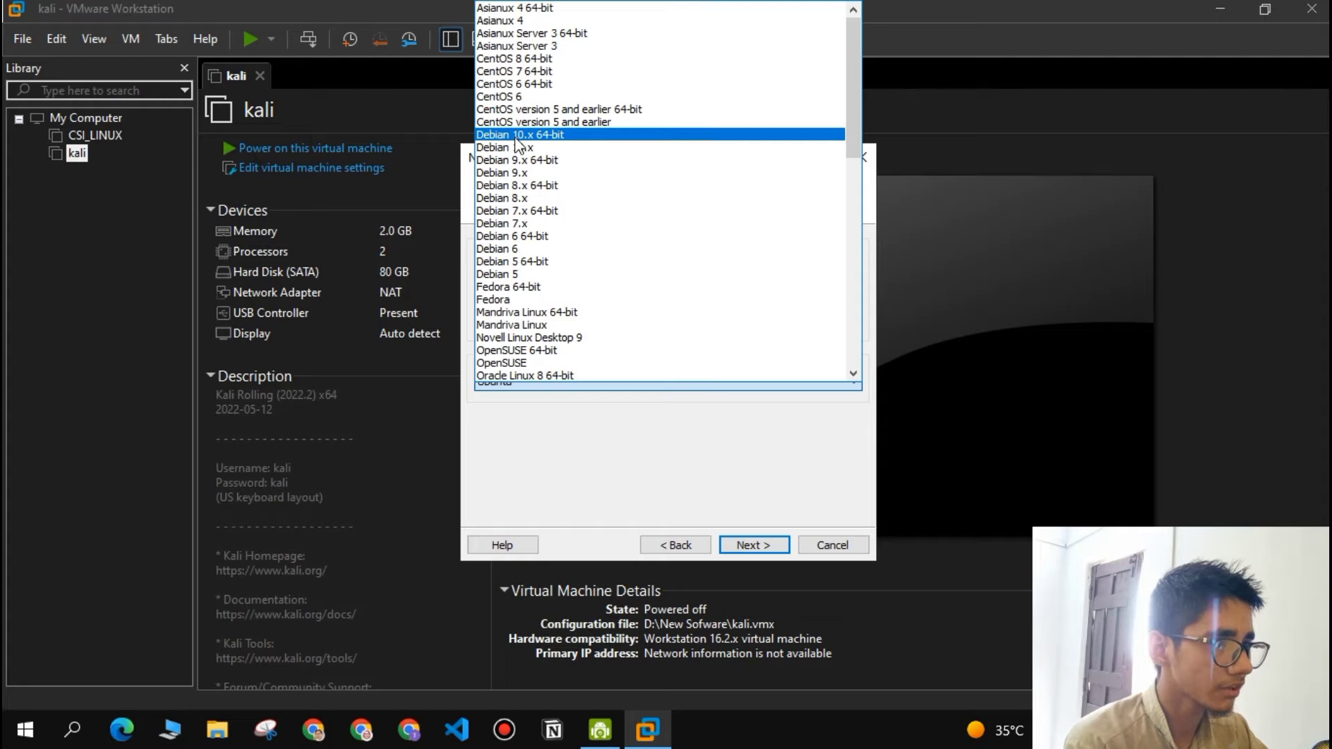
click(564, 136)
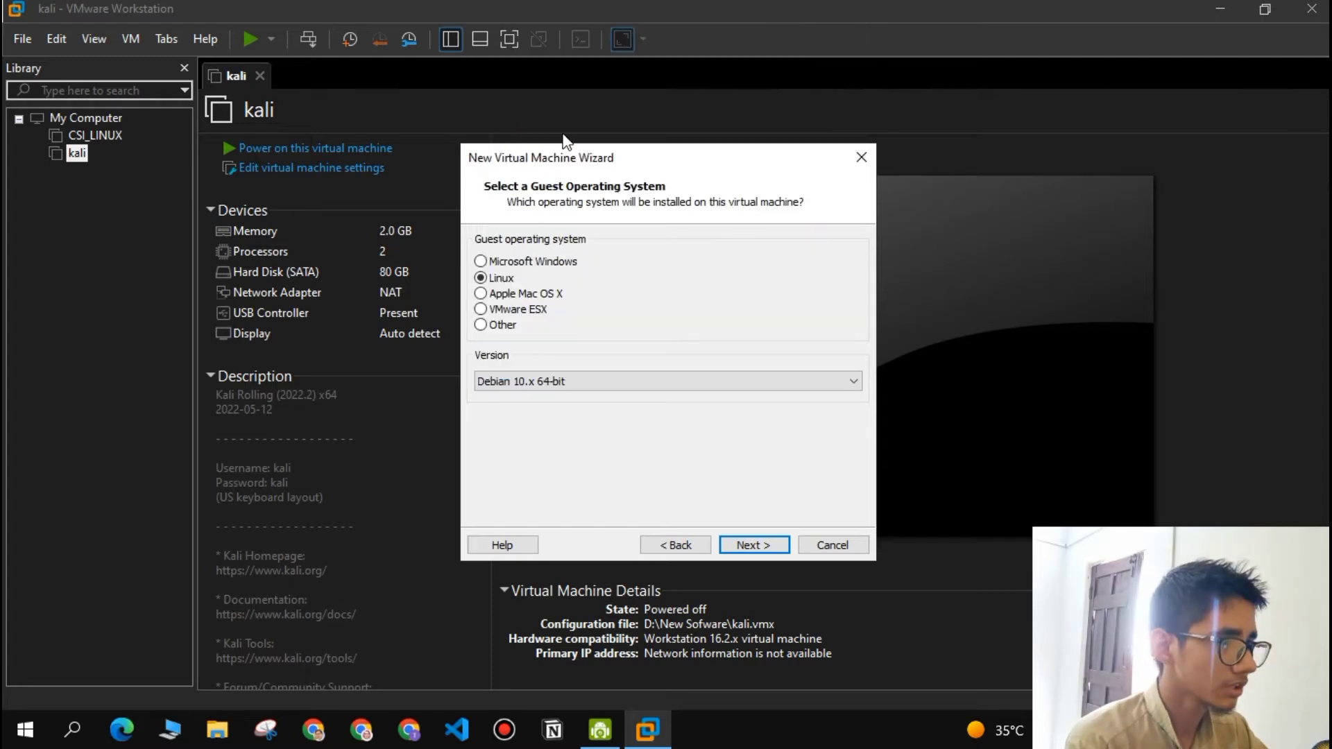
click(769, 548)
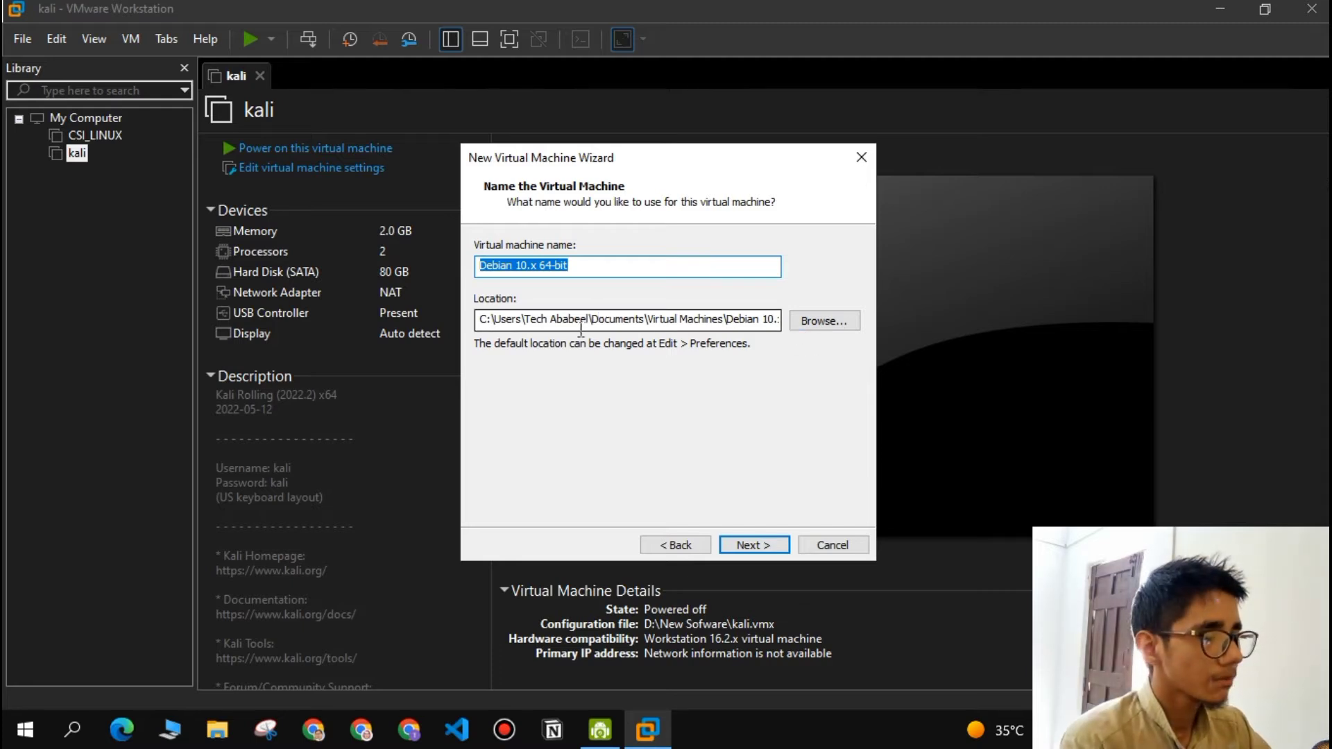
- Create a folder named parro inside New Sofware on drive D and set it as the virtual machine's location
click(805, 325)
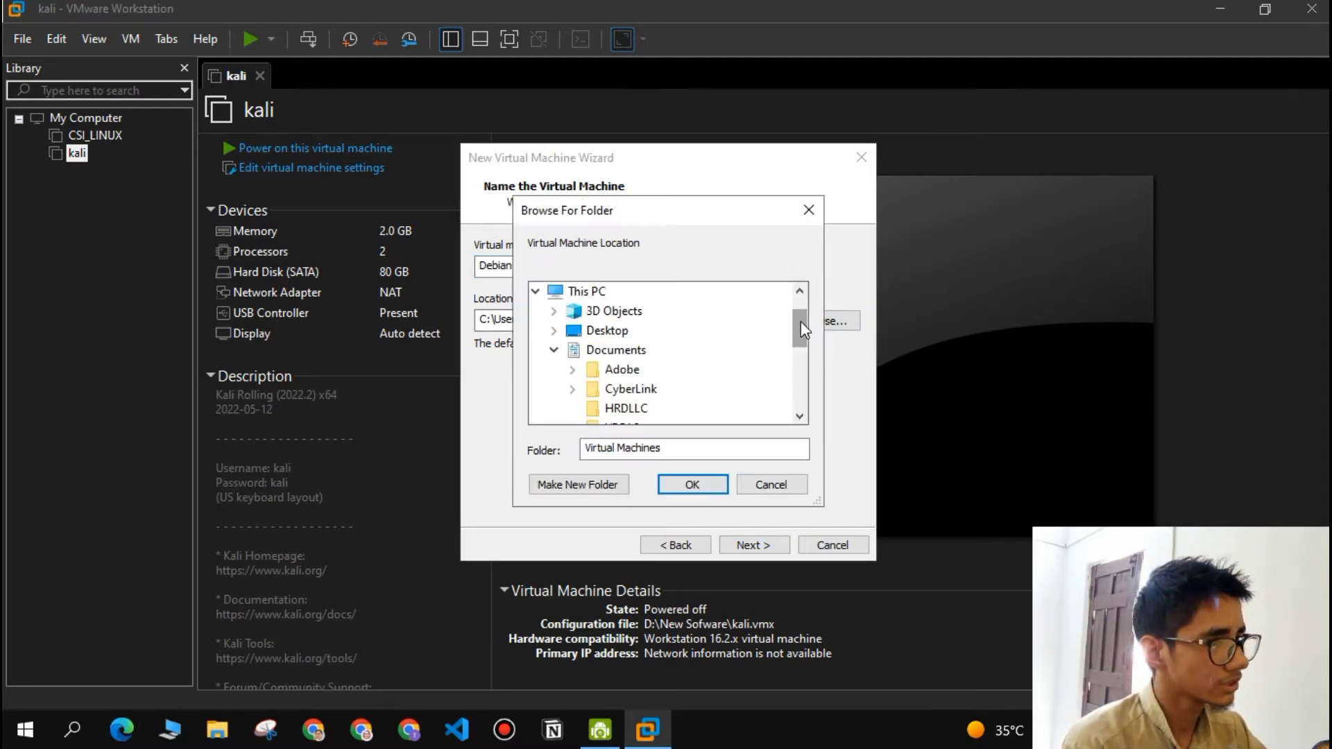
scroll(625, 361, down, 3)
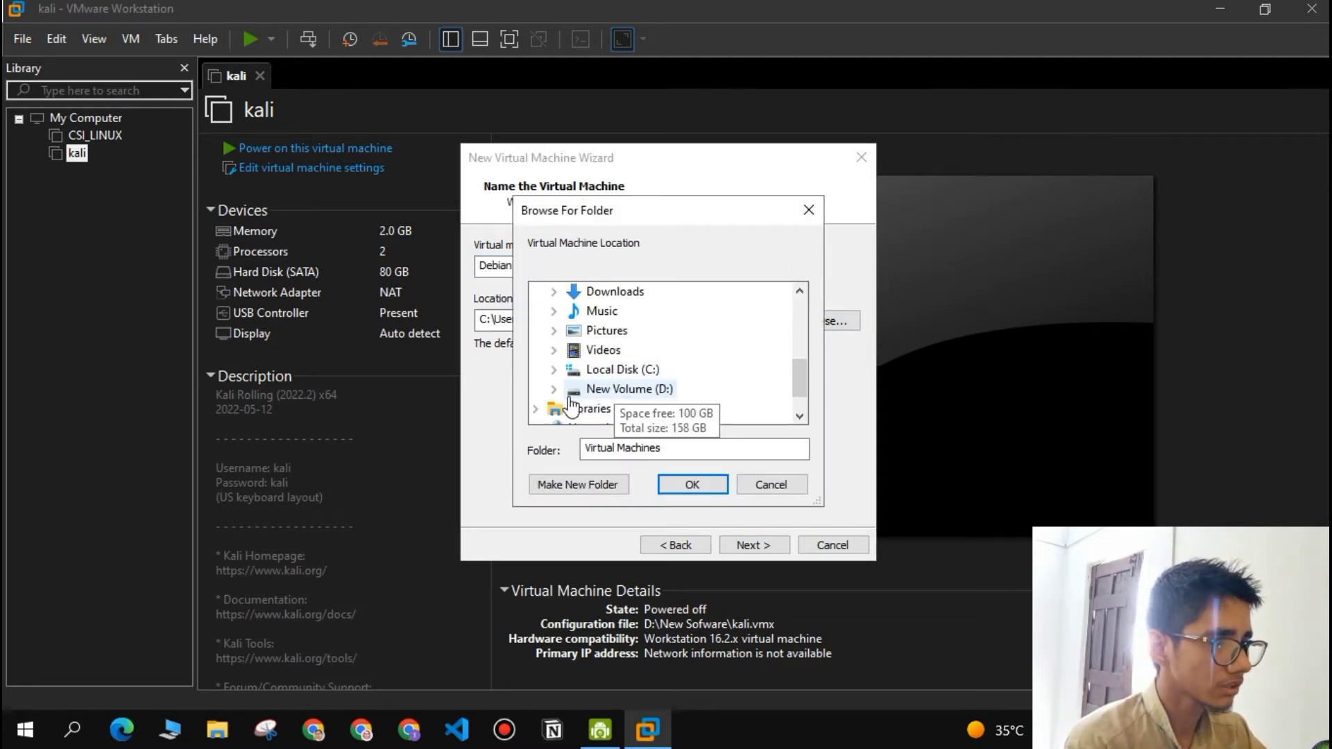
click(594, 390)
click(628, 375)
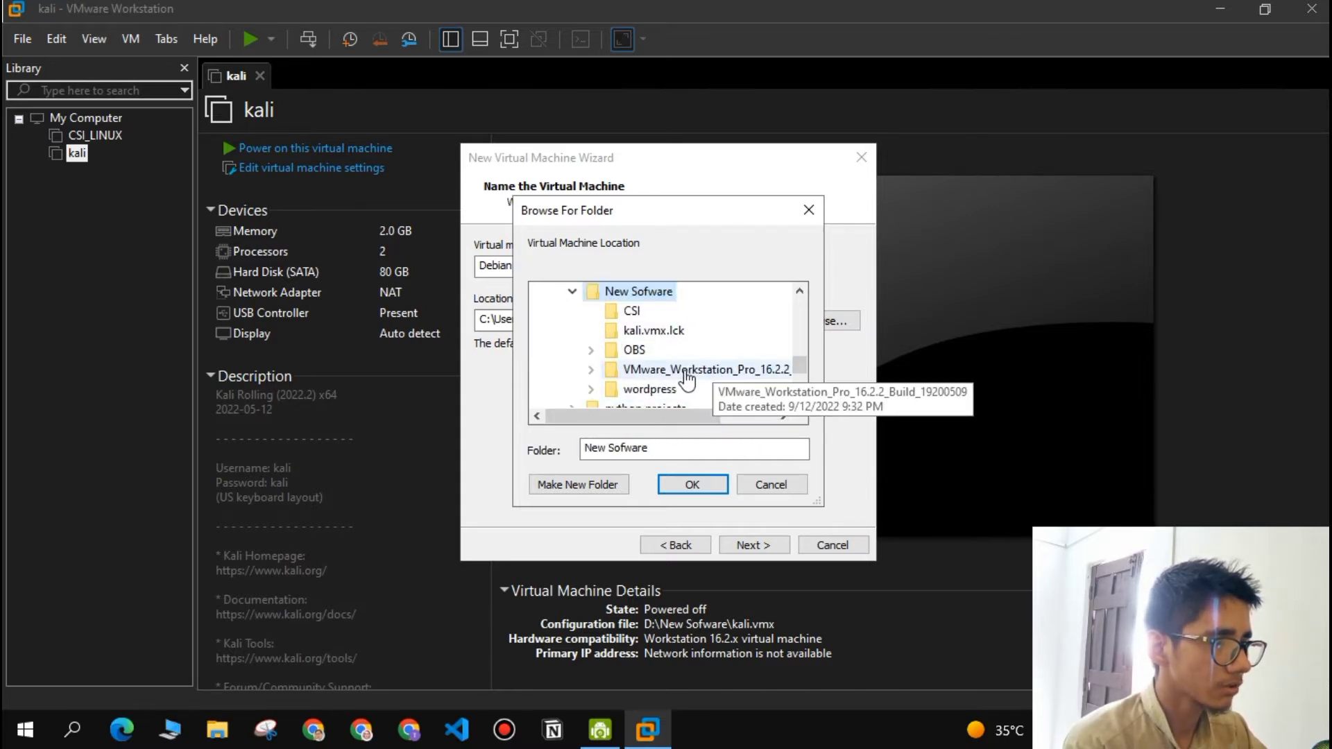
scroll(610, 360, down, 1)
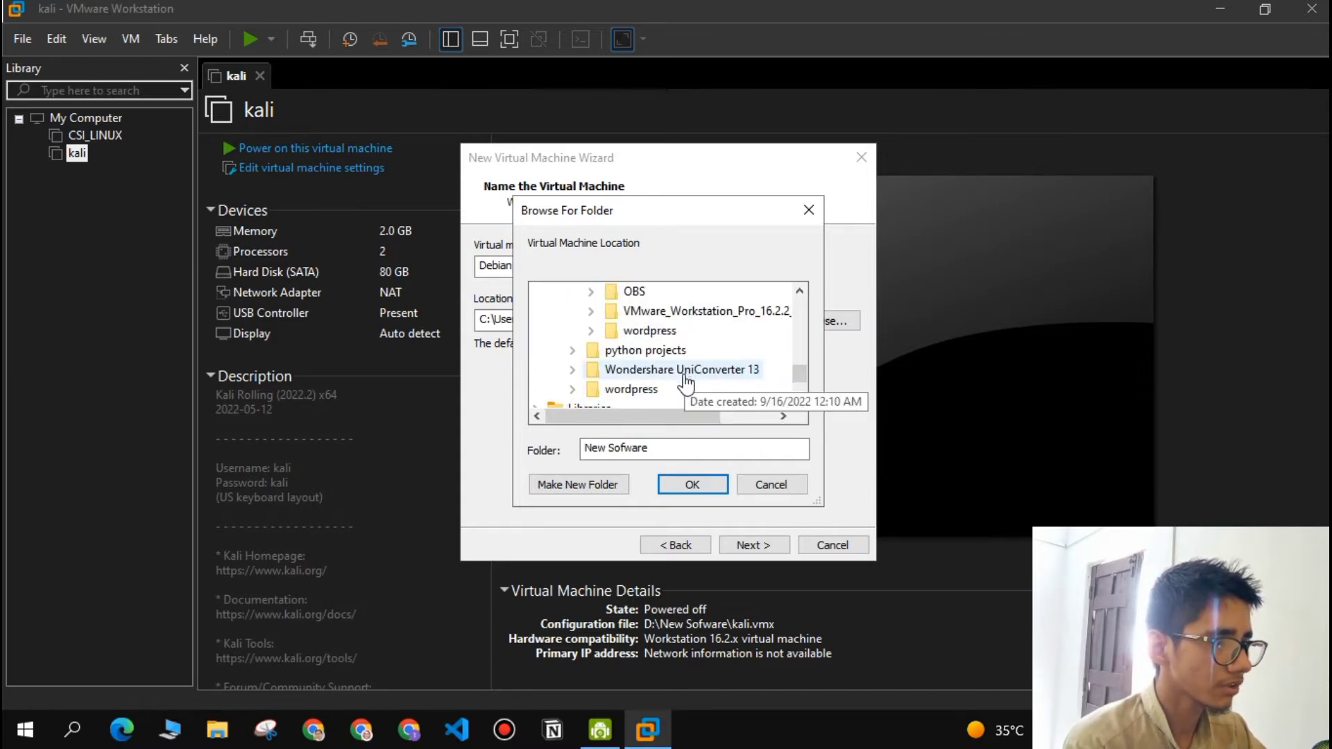
click(589, 485)
key(BackSpace)
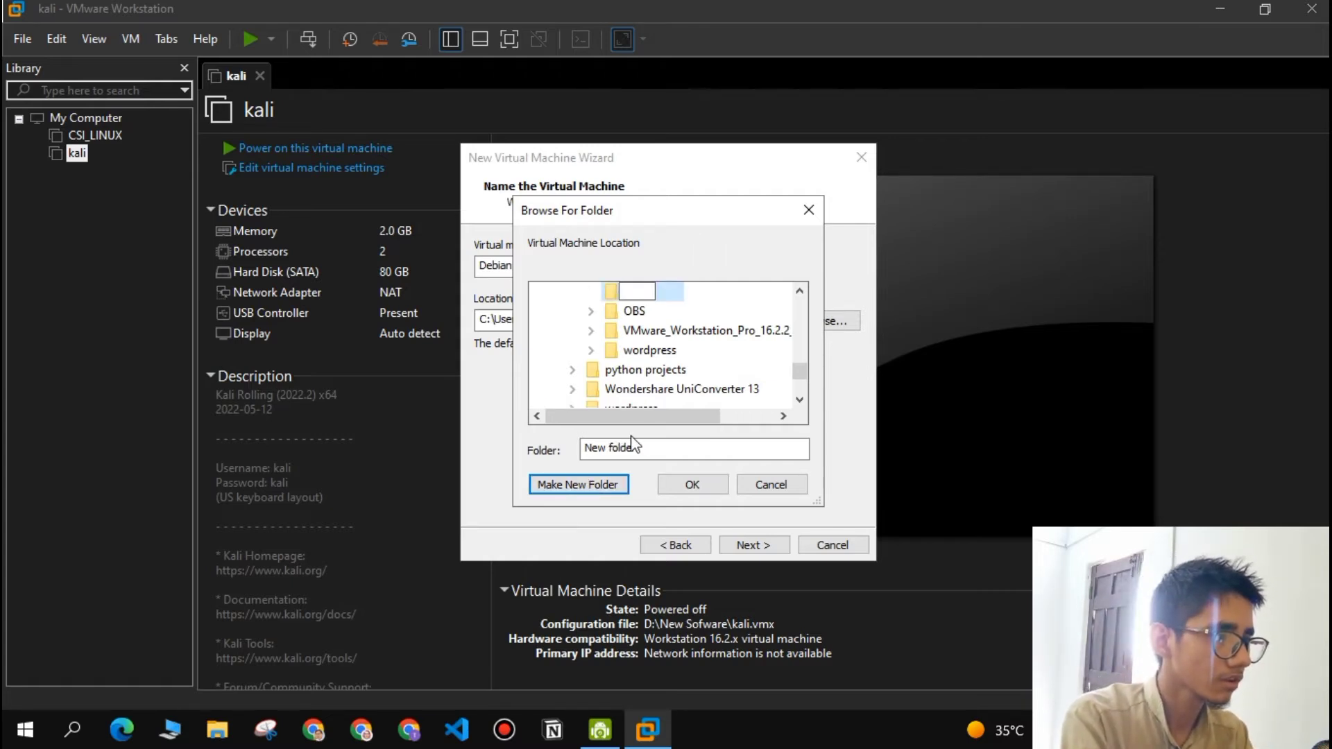
text(parr)
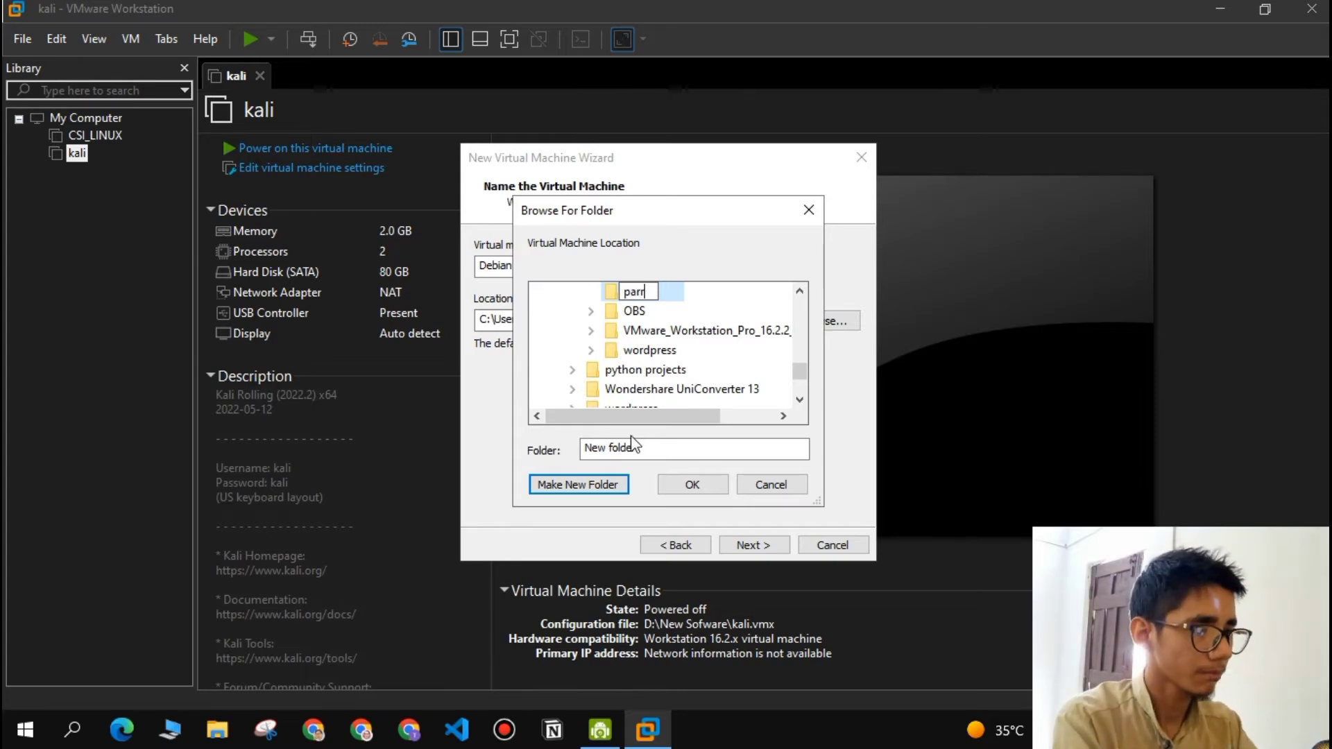
text(o)
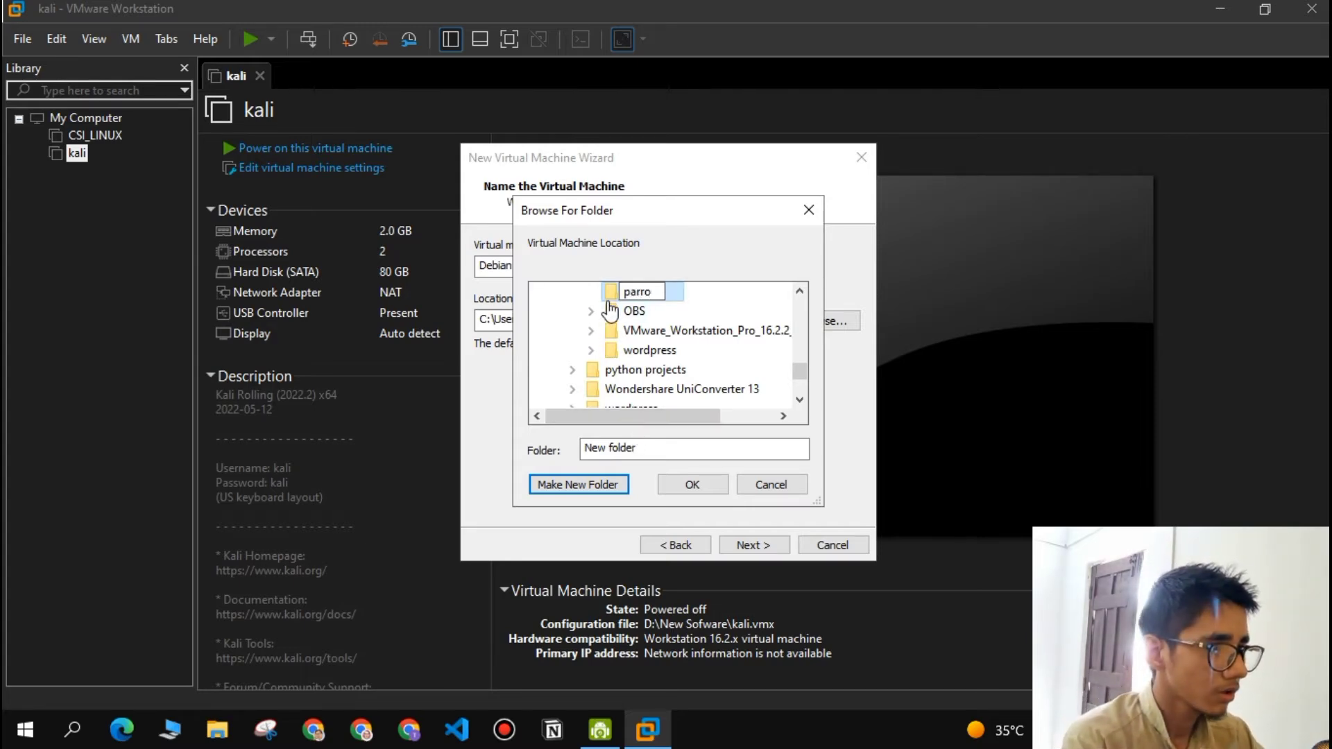
key(Return)
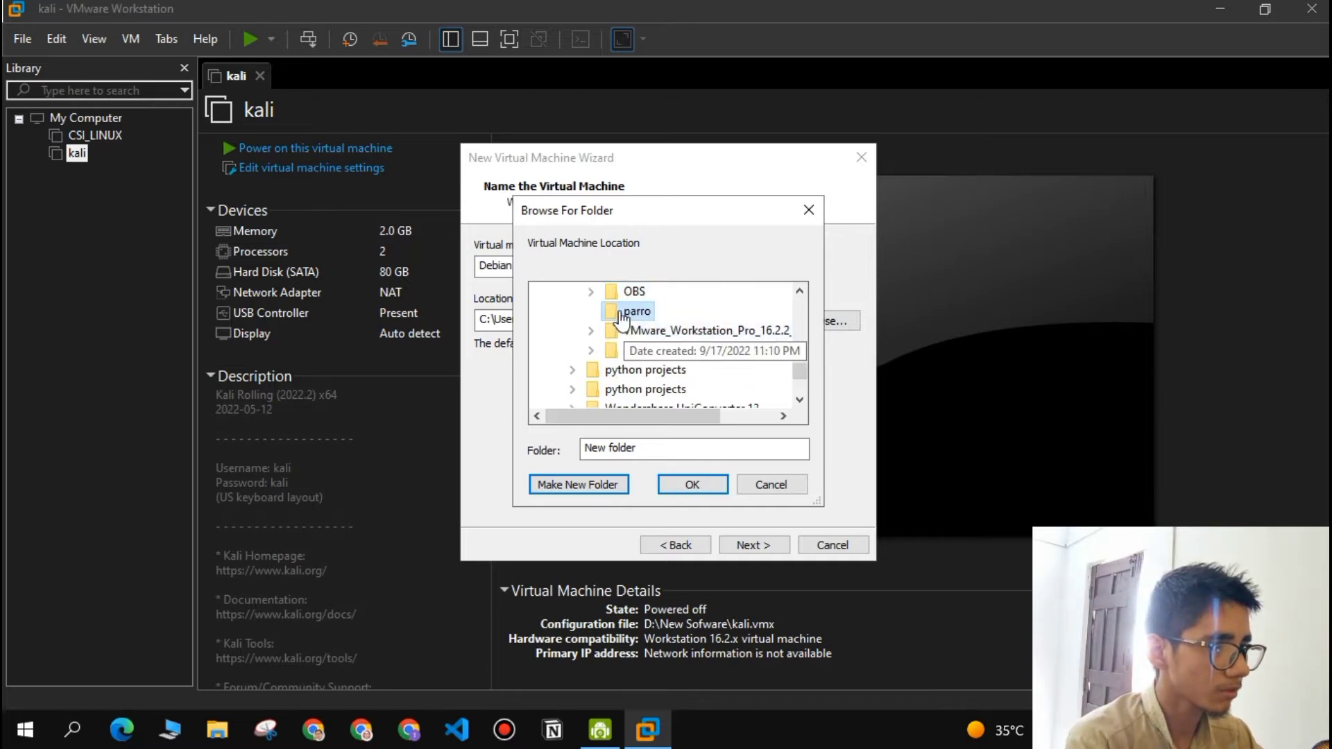
click(693, 485)
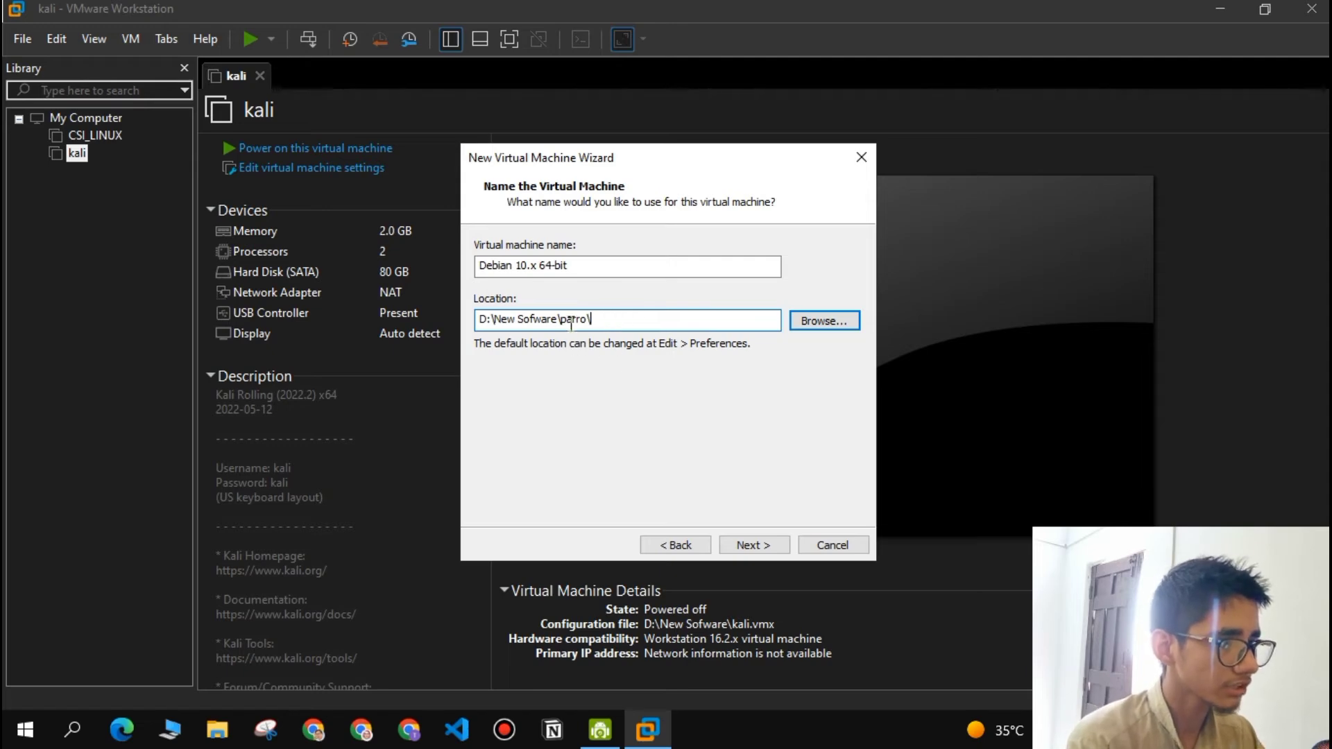
click(762, 545)
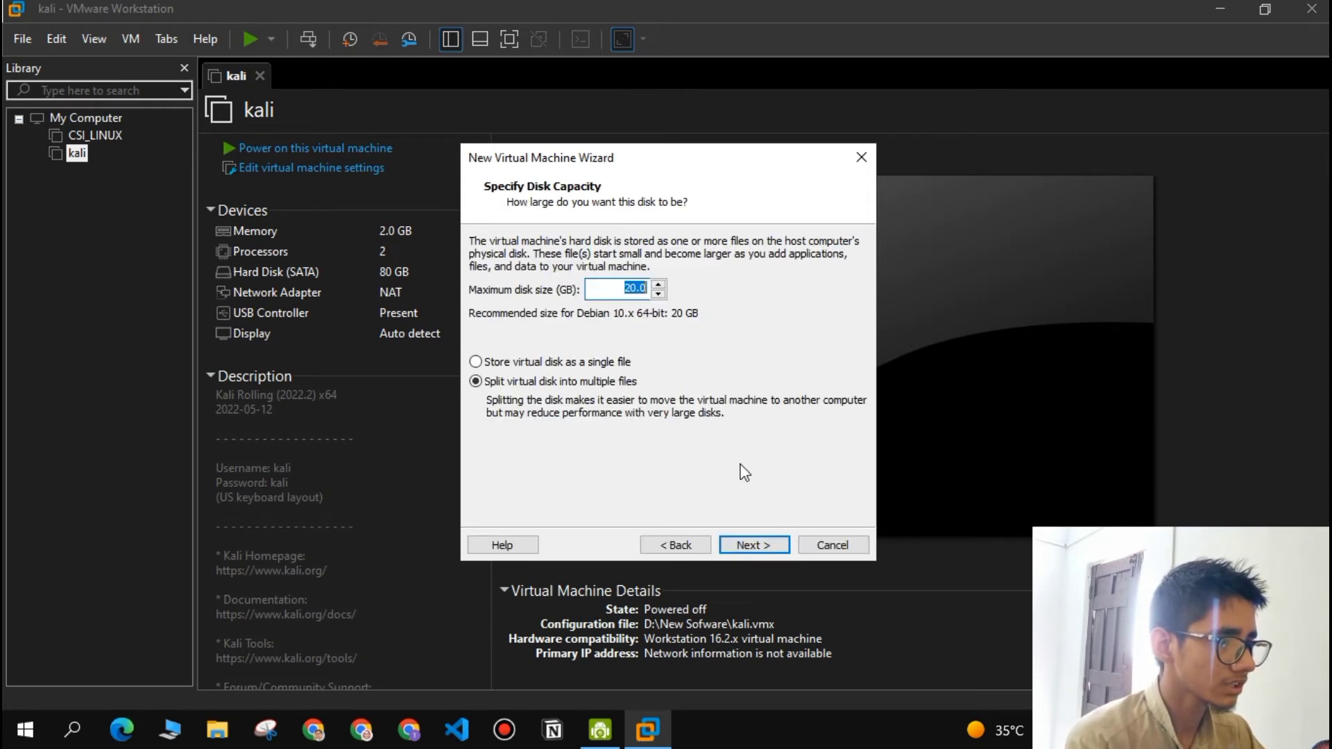
- Set the maximum disk size to 45 GB and store the virtual disk as a single file
click(659, 284)
click(659, 284)
click(659, 284)
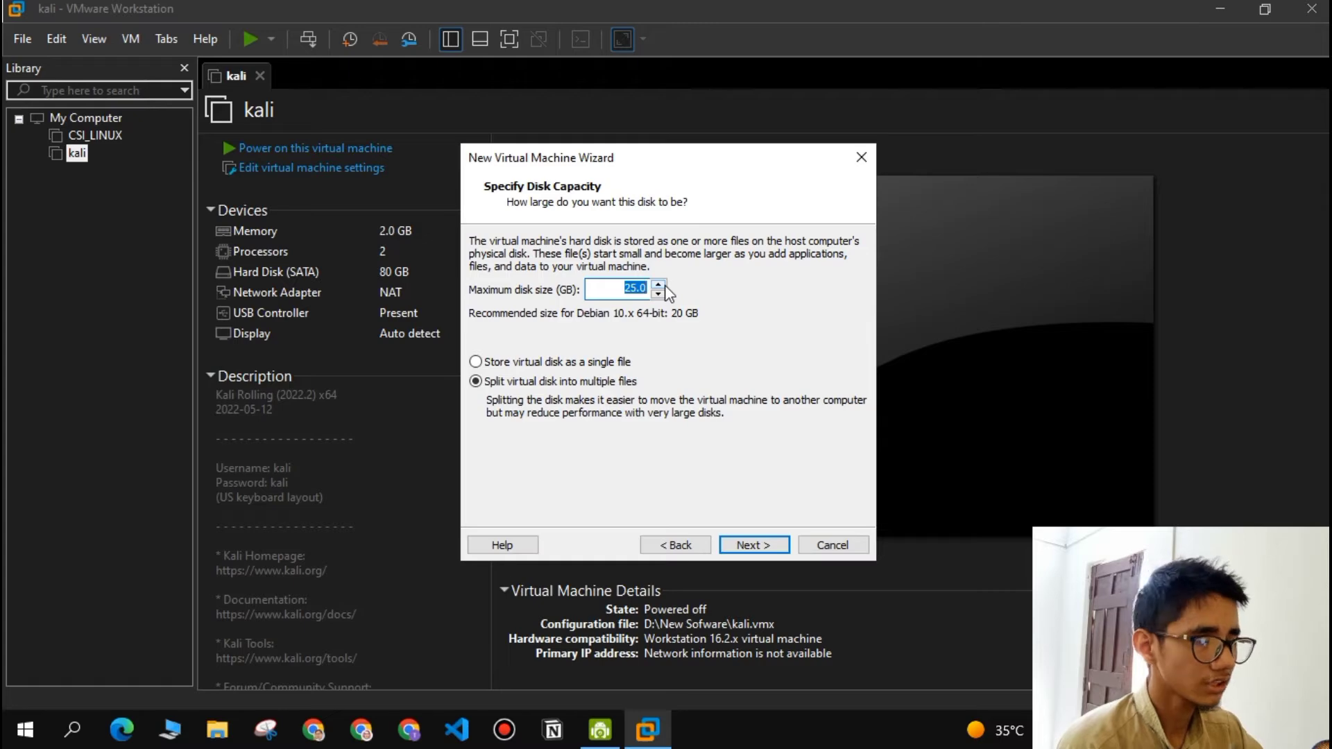
click(659, 284)
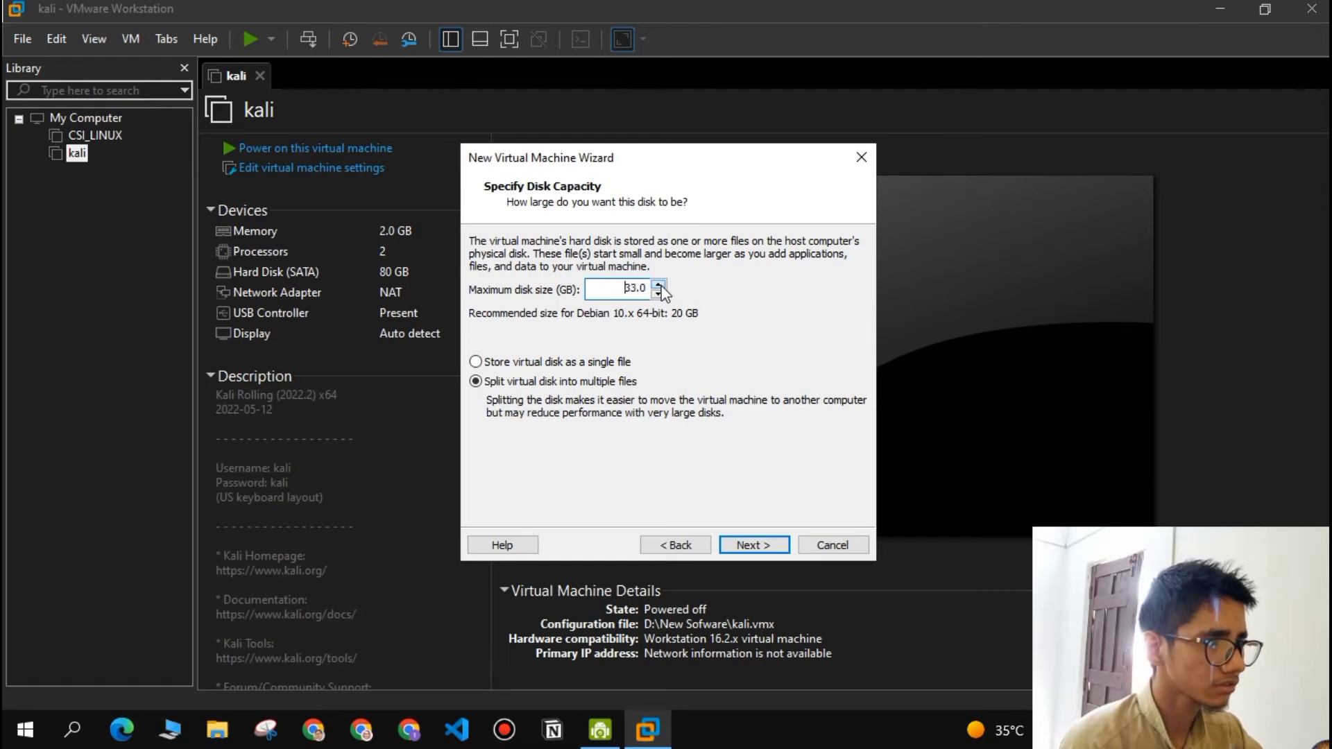
click(659, 285)
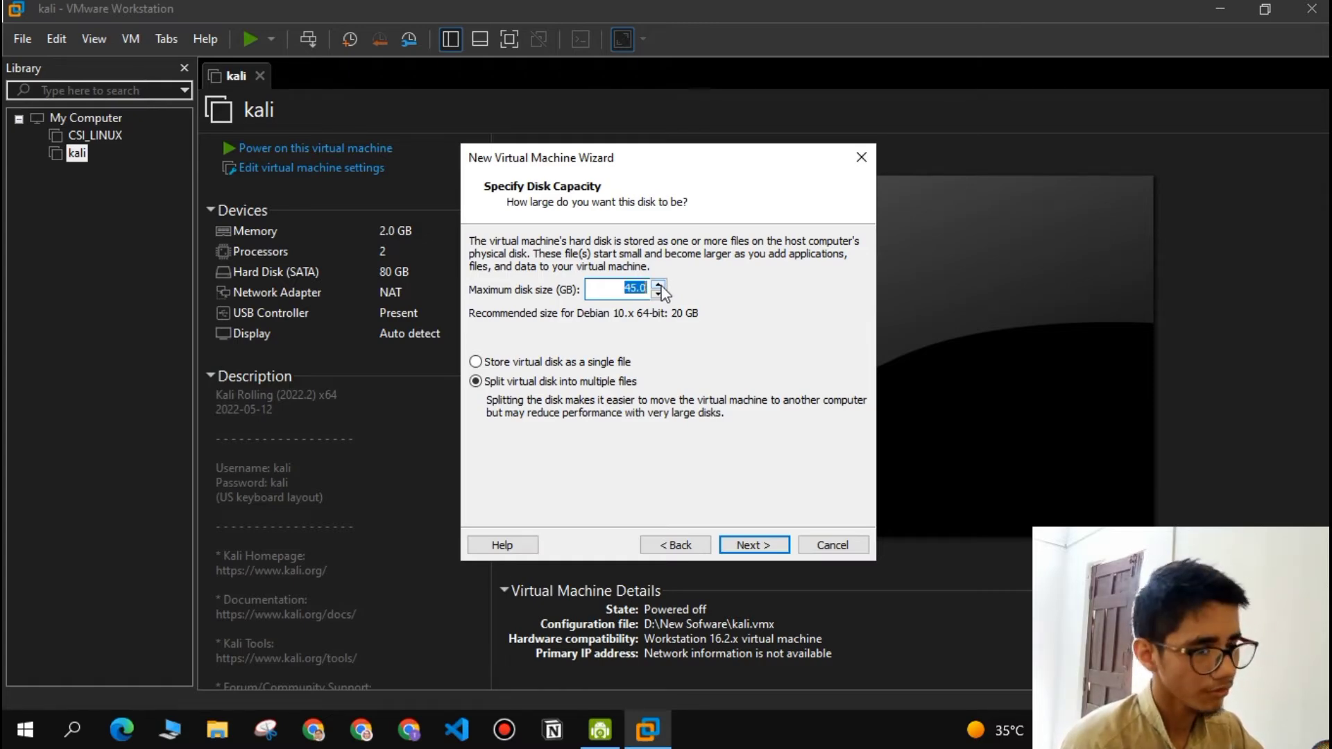
click(479, 363)
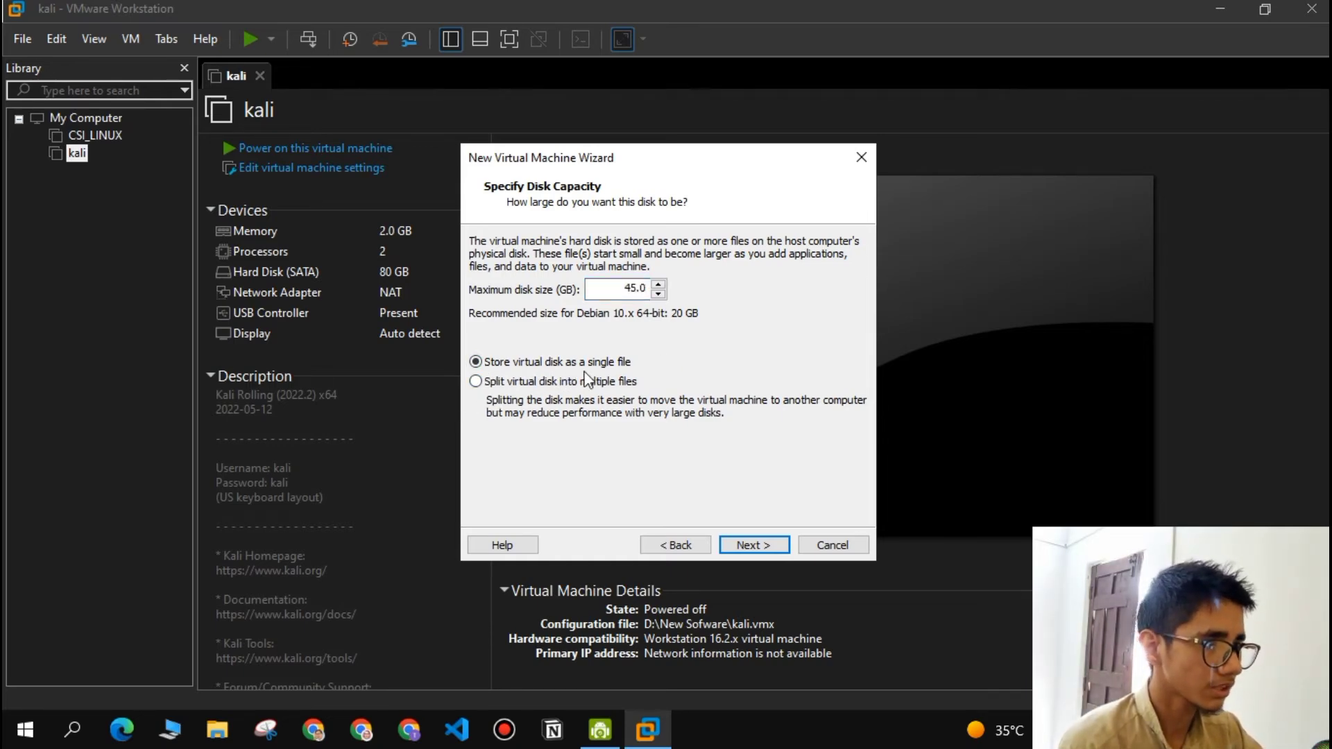
click(780, 553)
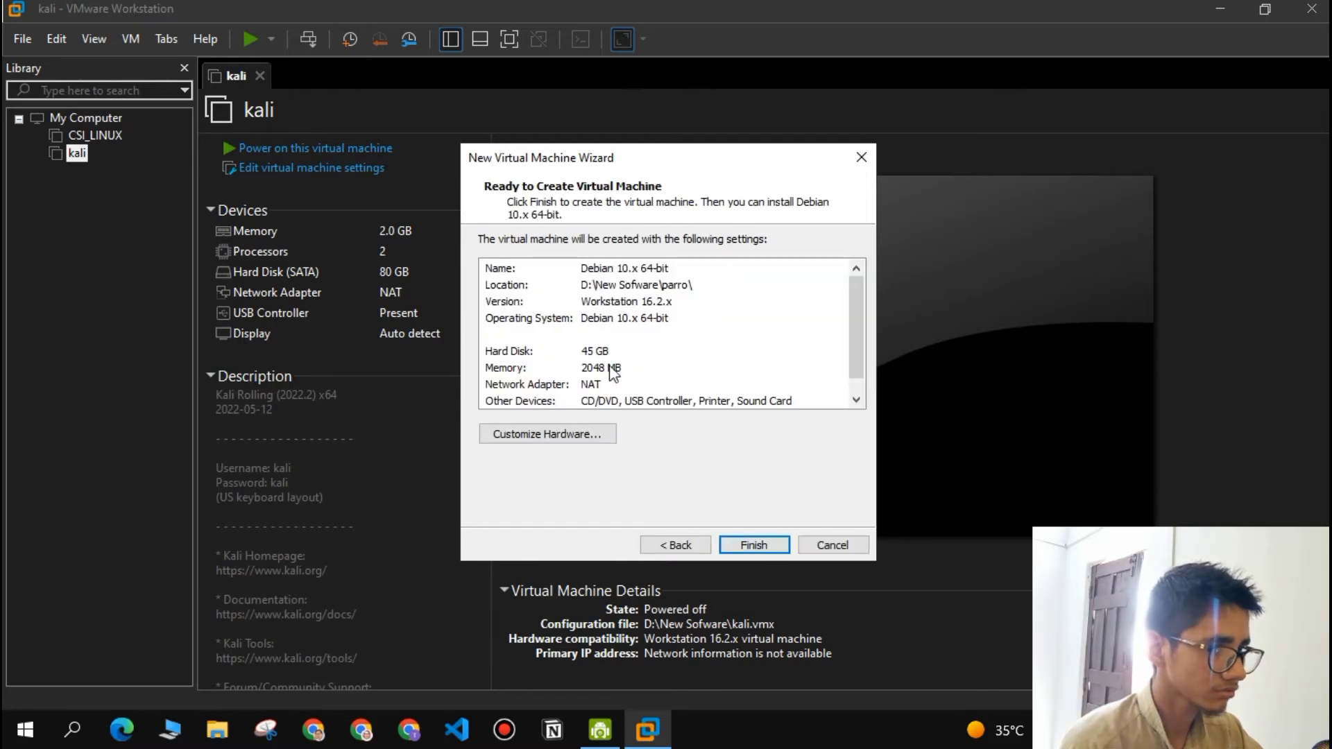
- Customize the new virtual machine's hardware by raising its memory to 3328 MB
scroll(611, 371, down, 1)
click(553, 437)
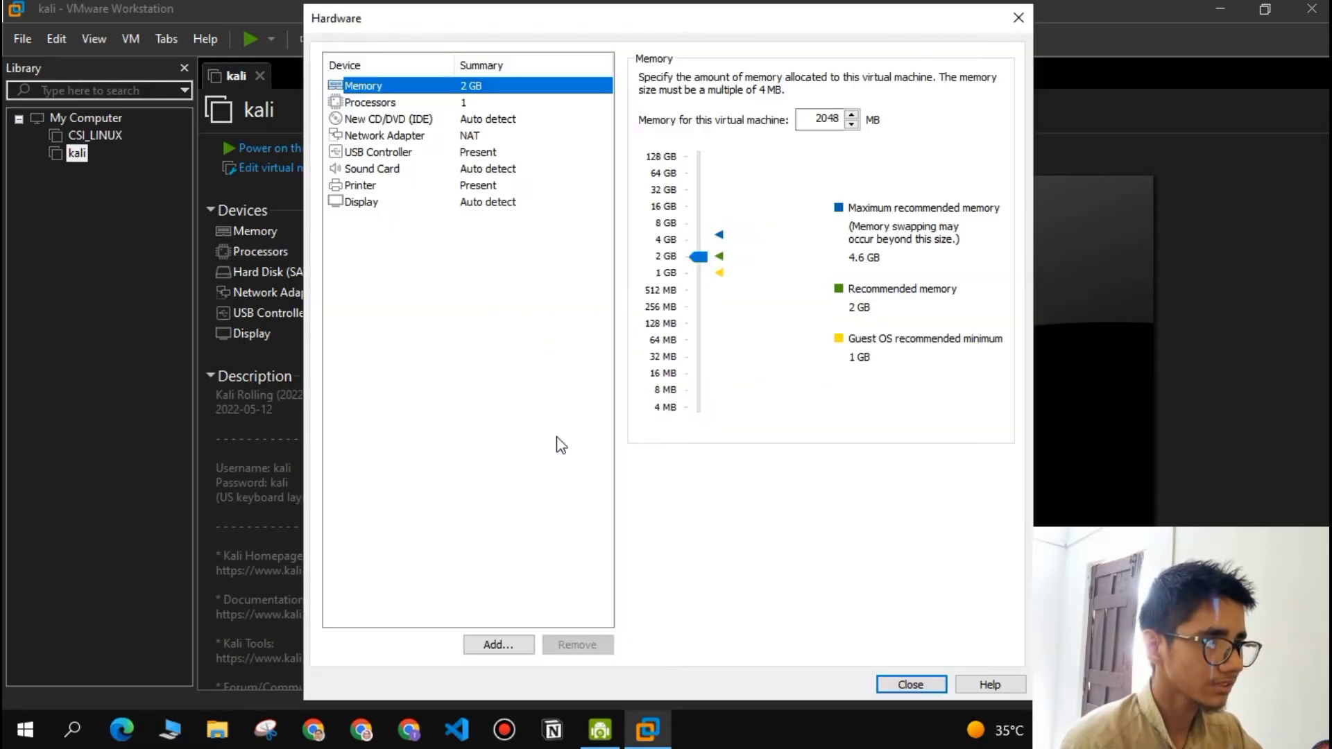
drag(702, 258, 703, 249)
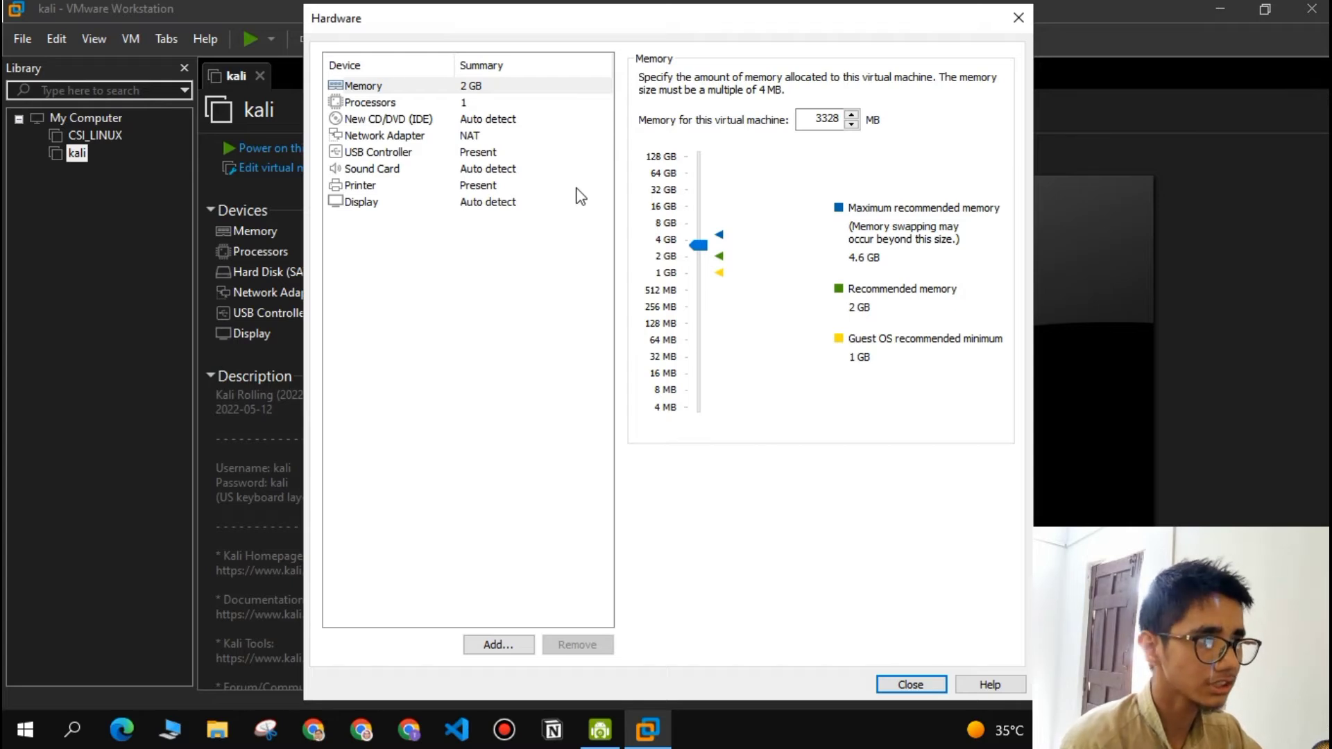
- Give the virtual machine 2 processors with 2 cores per processor
click(378, 104)
click(864, 81)
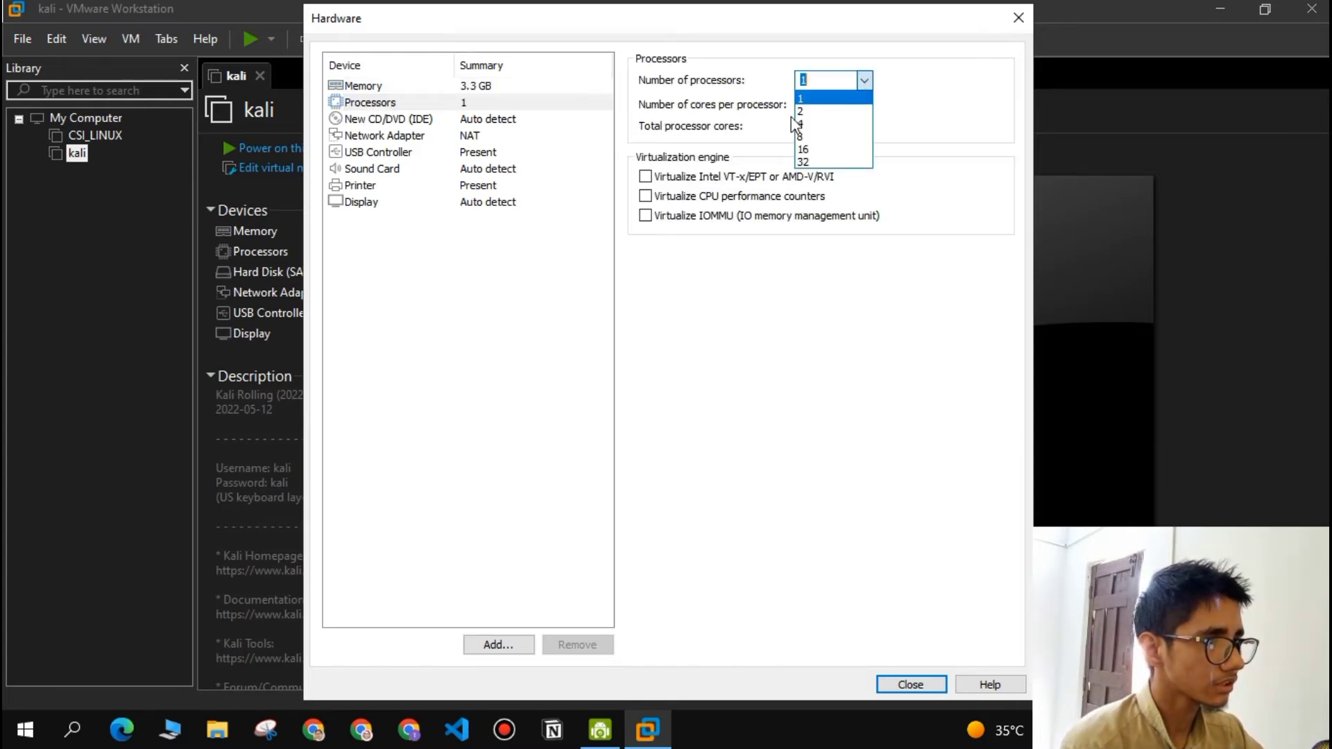
click(819, 111)
click(864, 104)
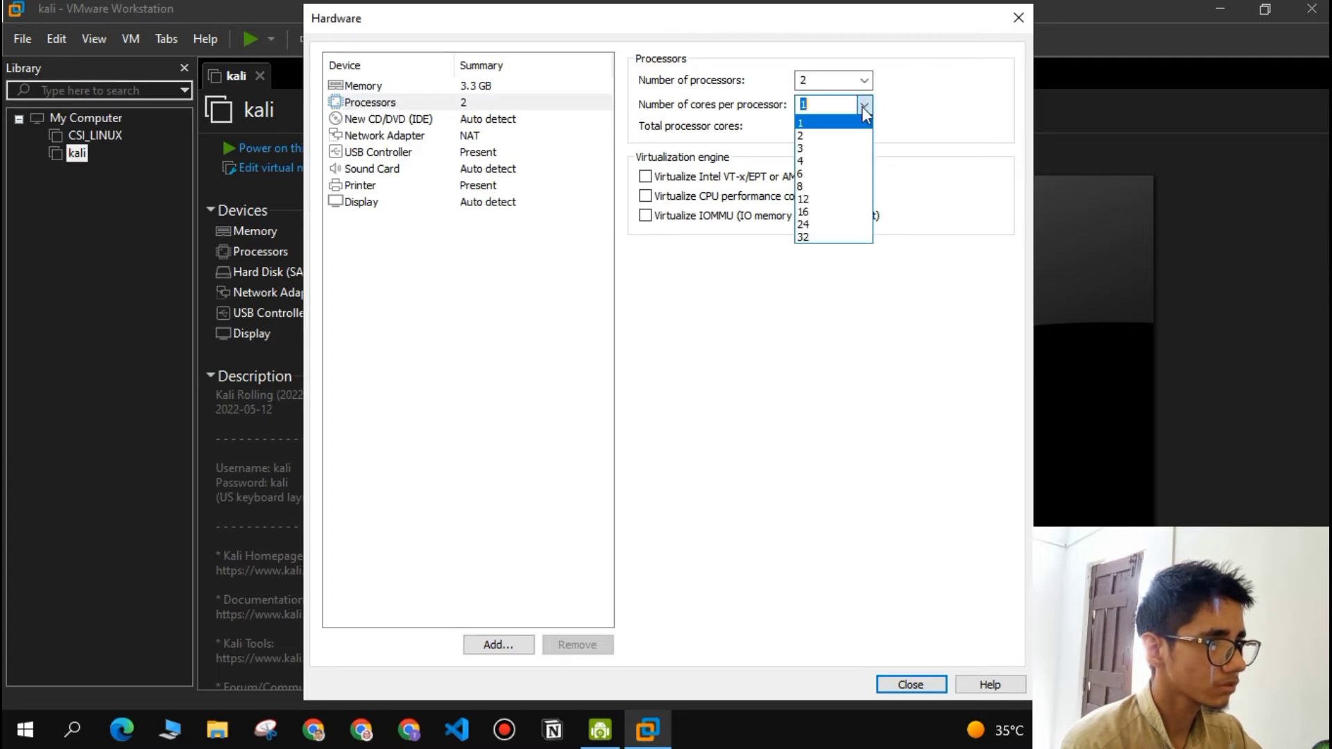
click(826, 137)
- Review the hardware settings of the CD/DVD drive, network adapter, USB controller, sound card, printer and display
click(390, 119)
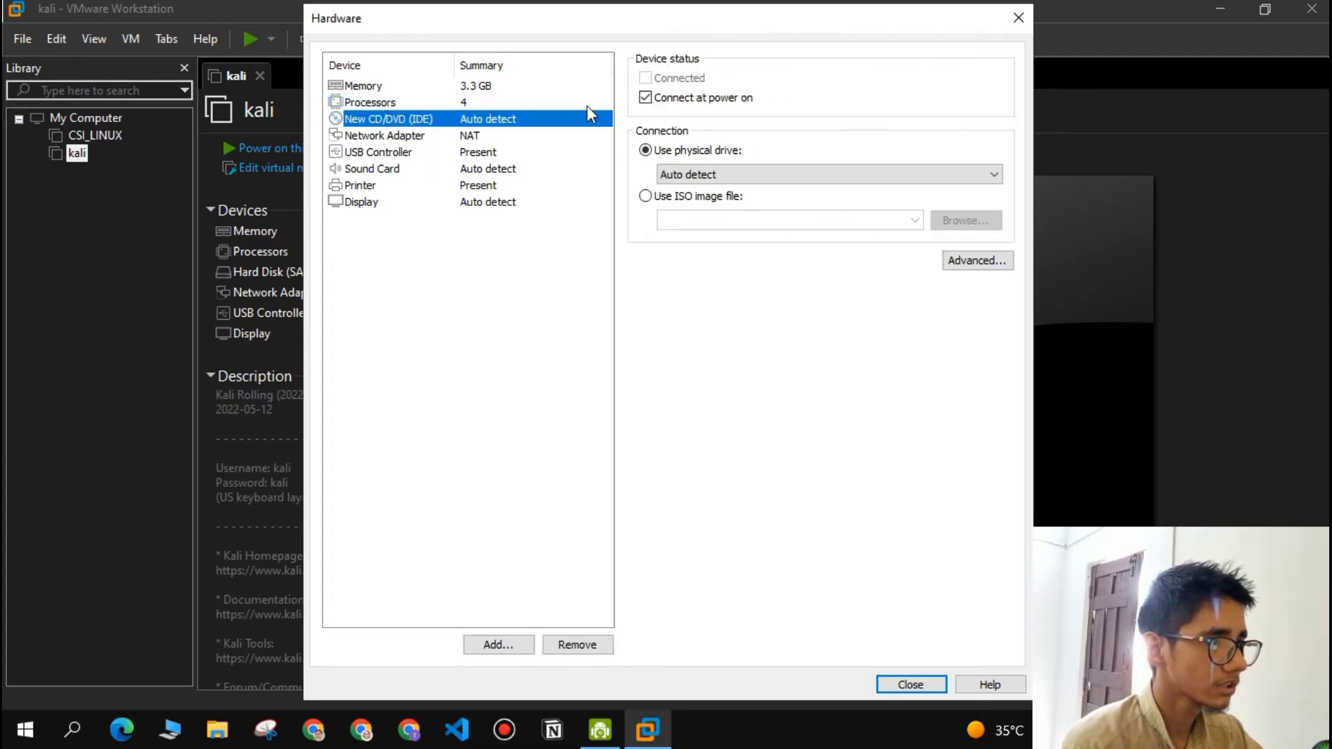
click(458, 137)
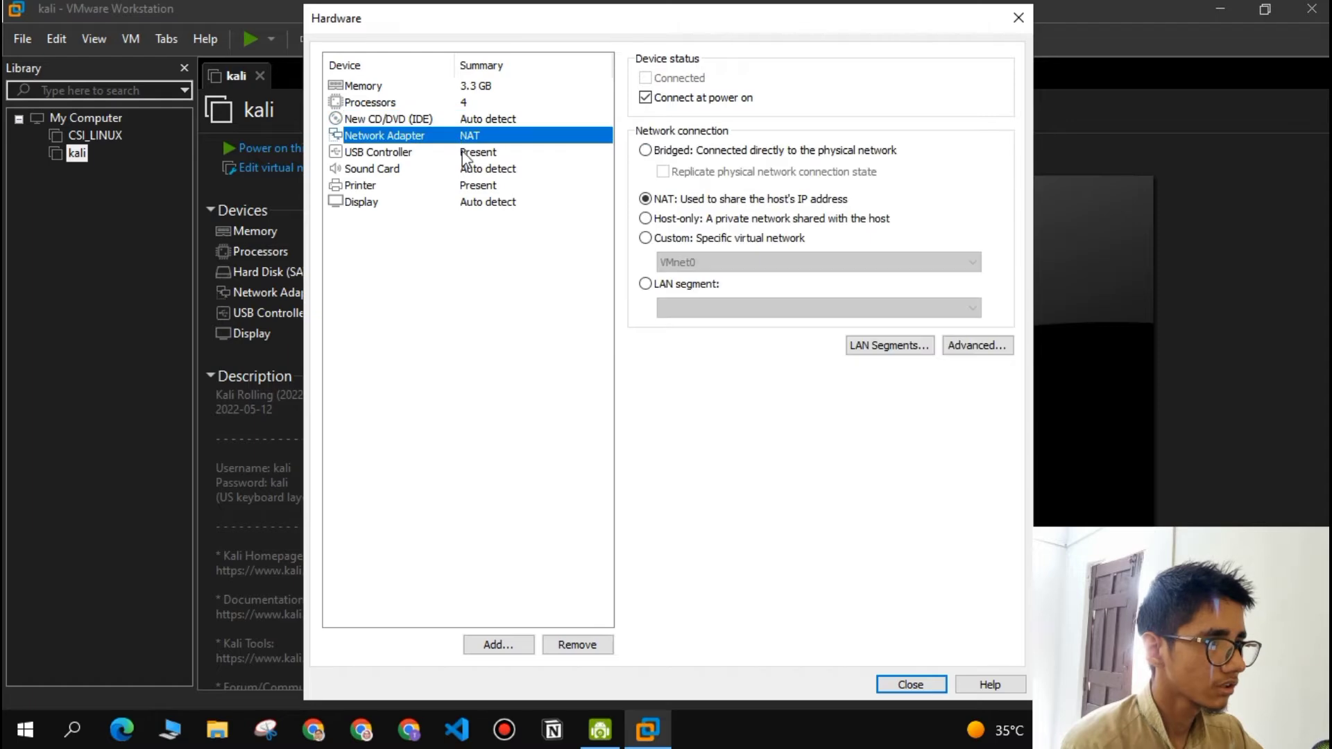
click(463, 154)
click(507, 170)
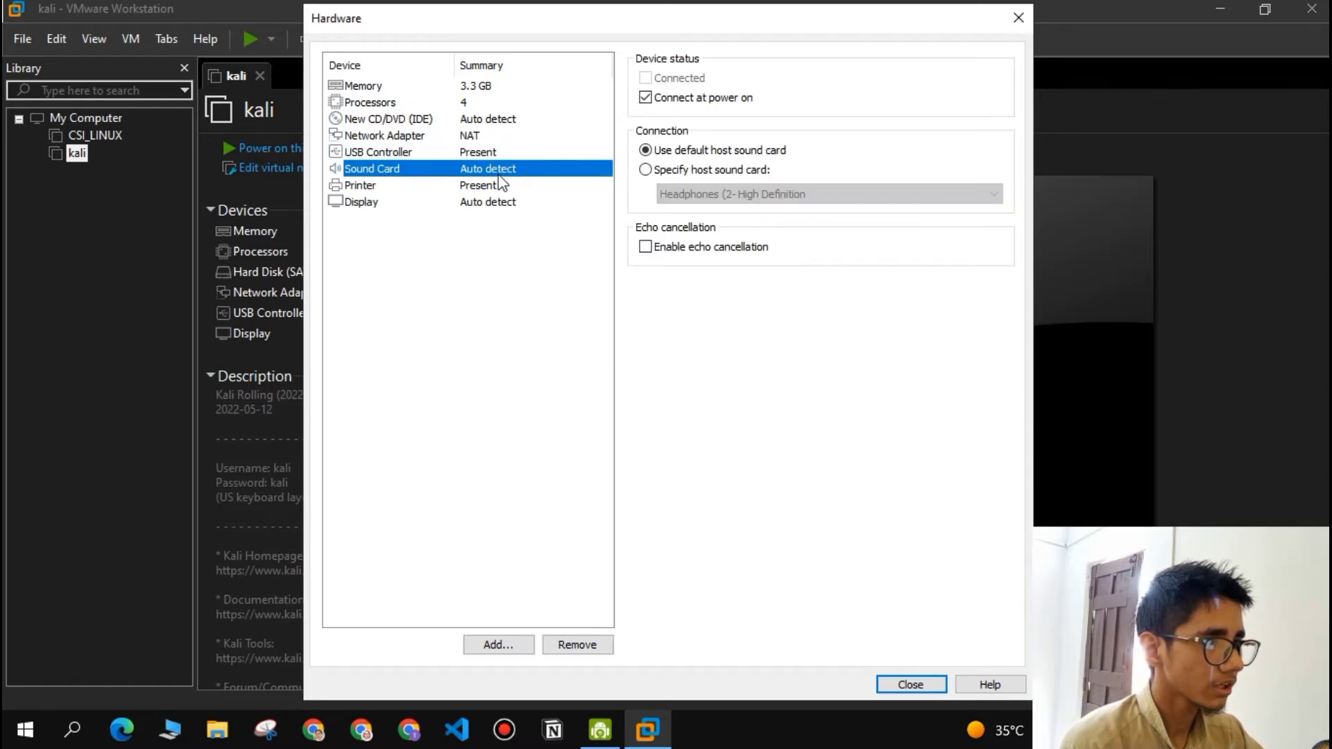
click(501, 185)
click(486, 203)
- Make the CD/DVD drive use the ISO image Parrot-security-5.0.1_amd64 from the New Sofware folder on drive D
click(401, 118)
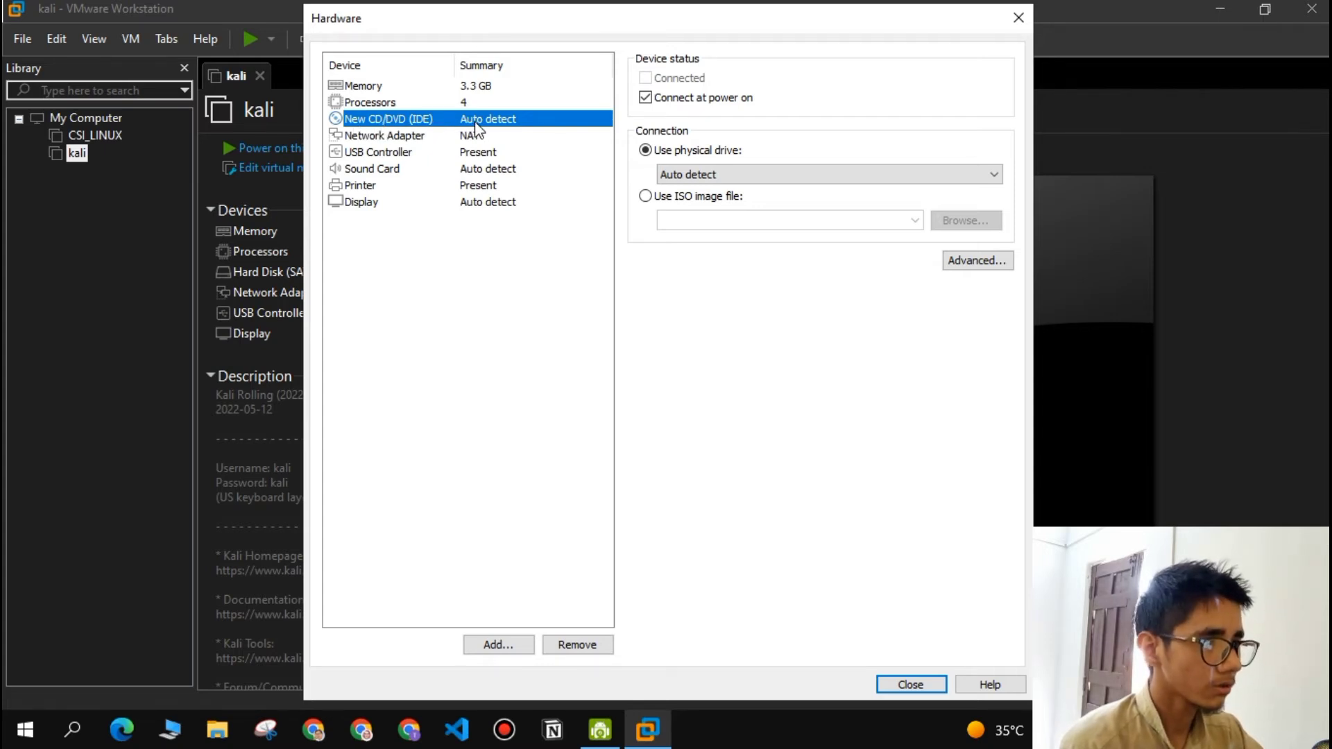
click(646, 196)
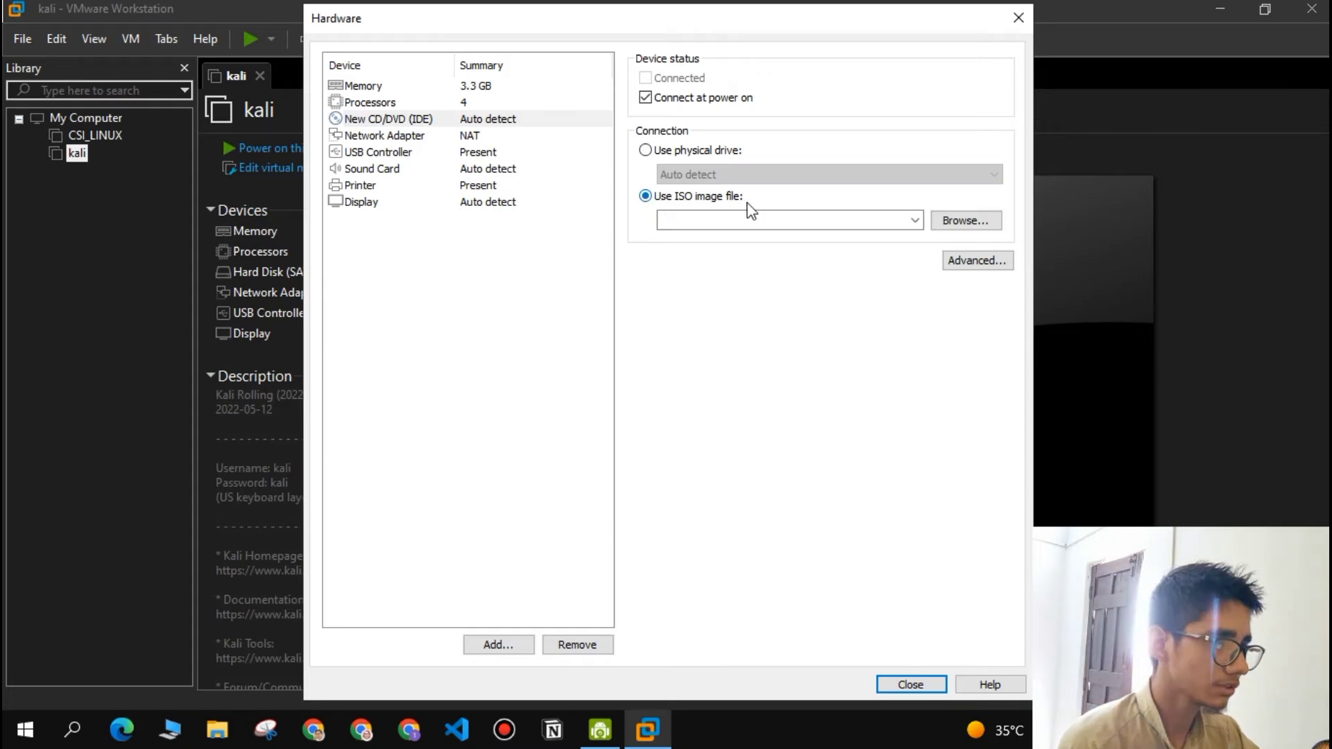
click(984, 222)
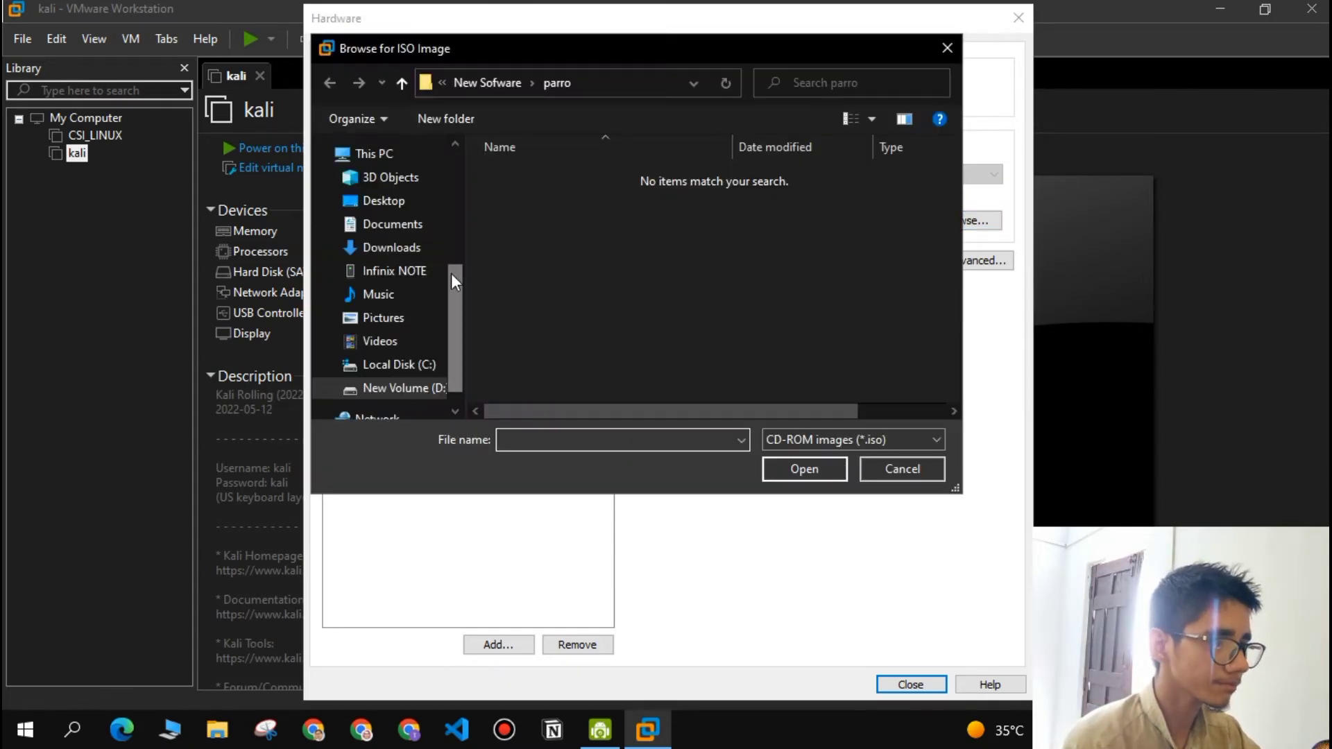
scroll(451, 274, down, 1)
click(378, 333)
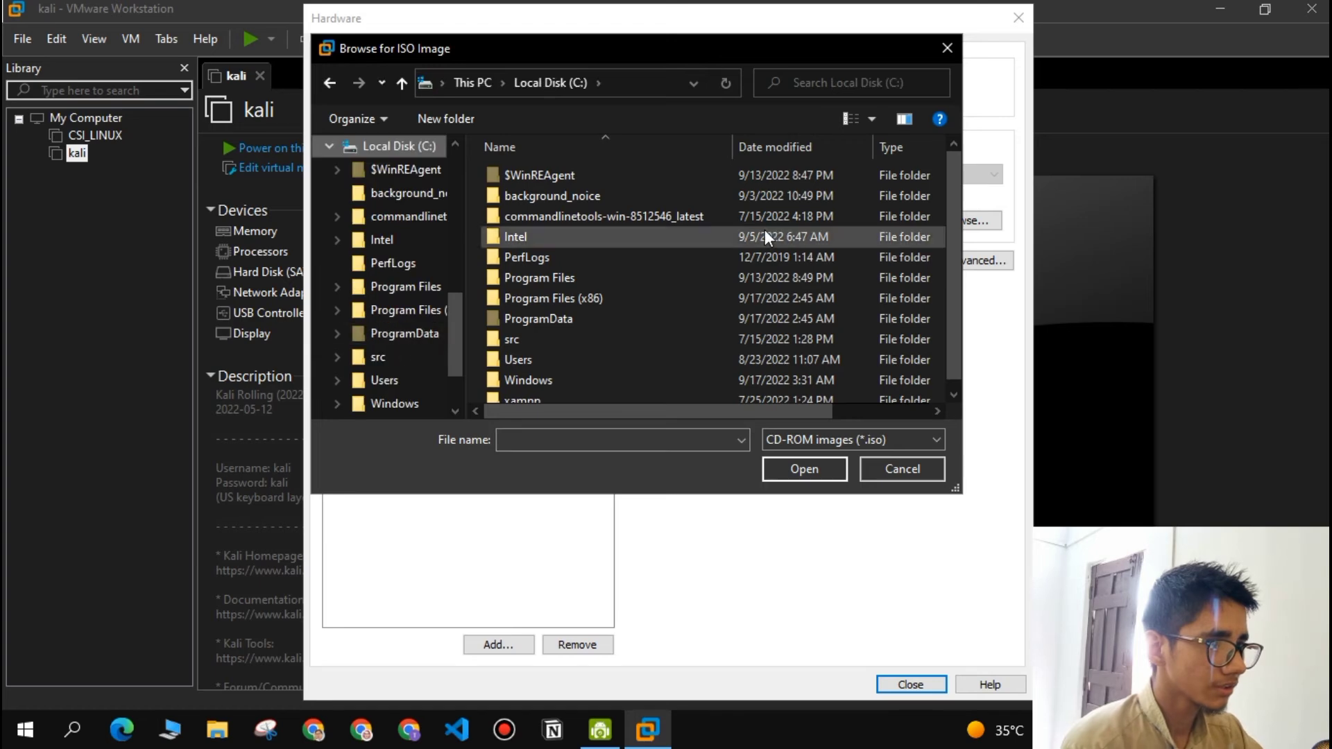
scroll(674, 233, down, 1)
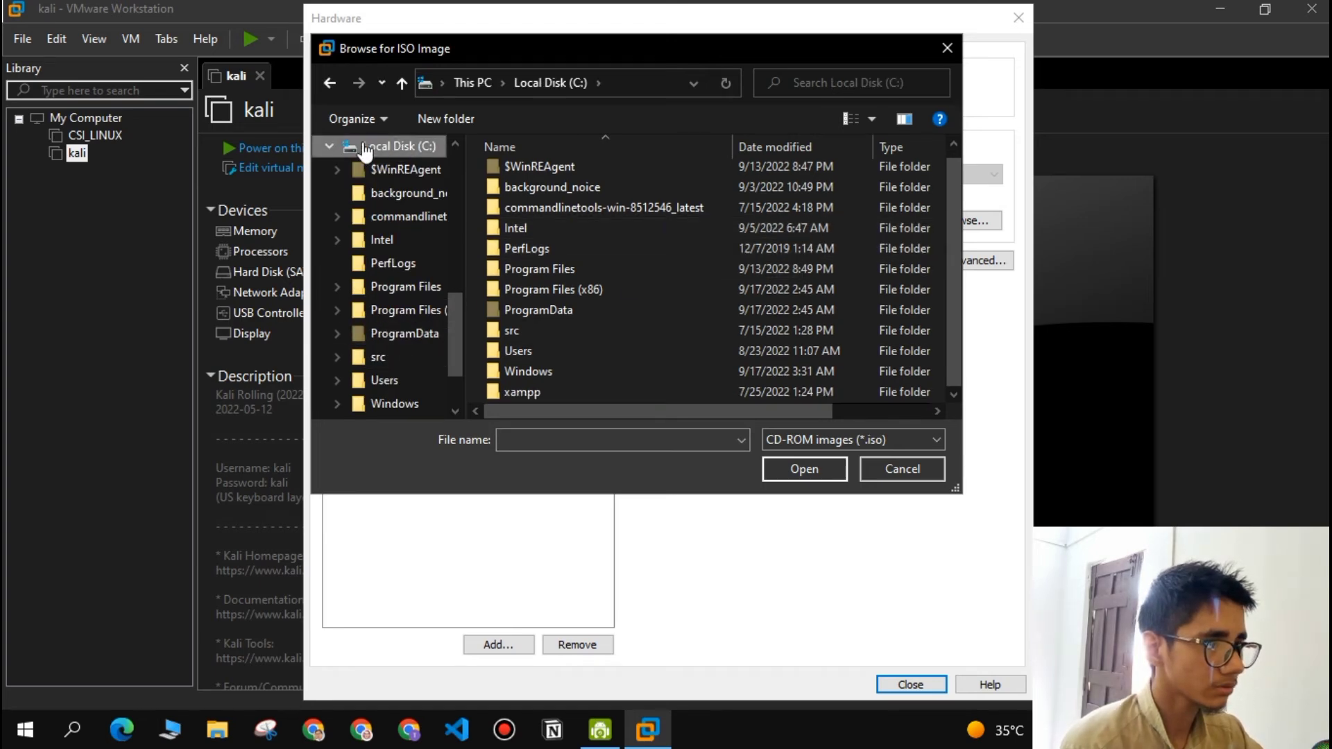
click(327, 146)
click(354, 357)
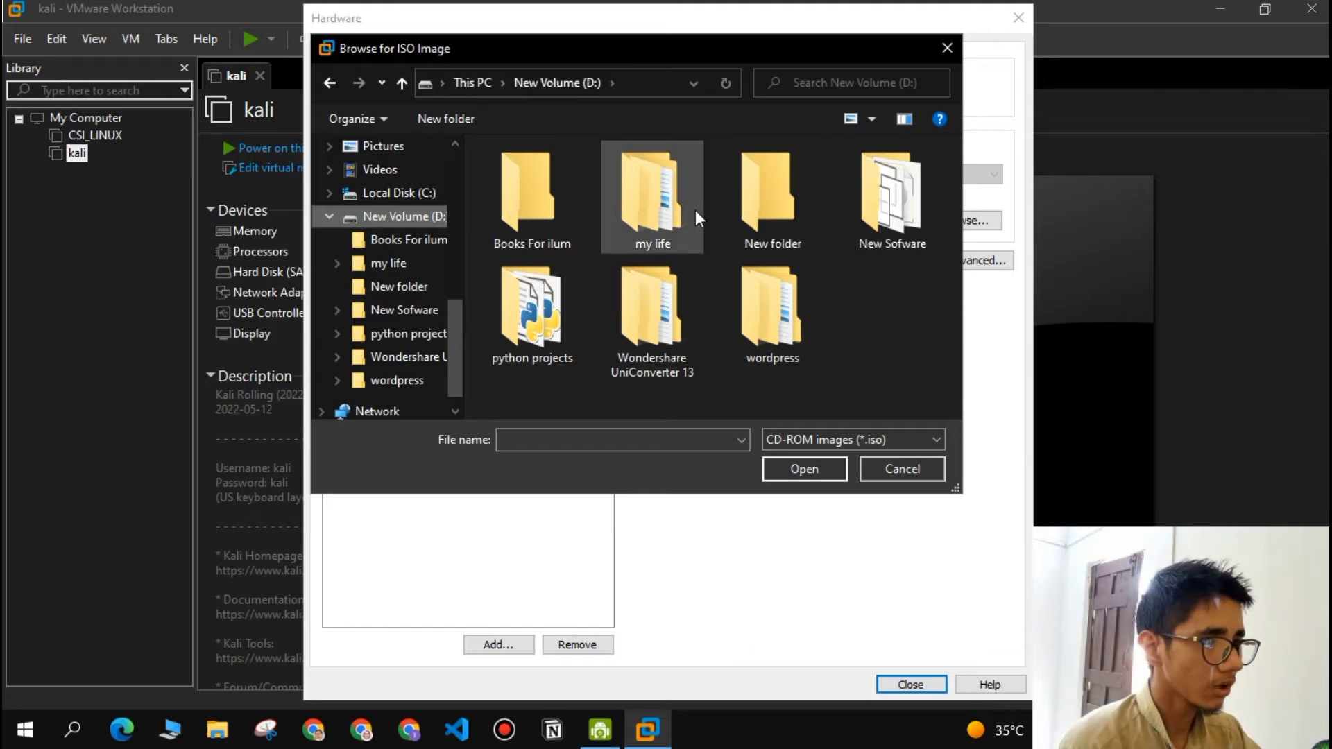
double_click(854, 202)
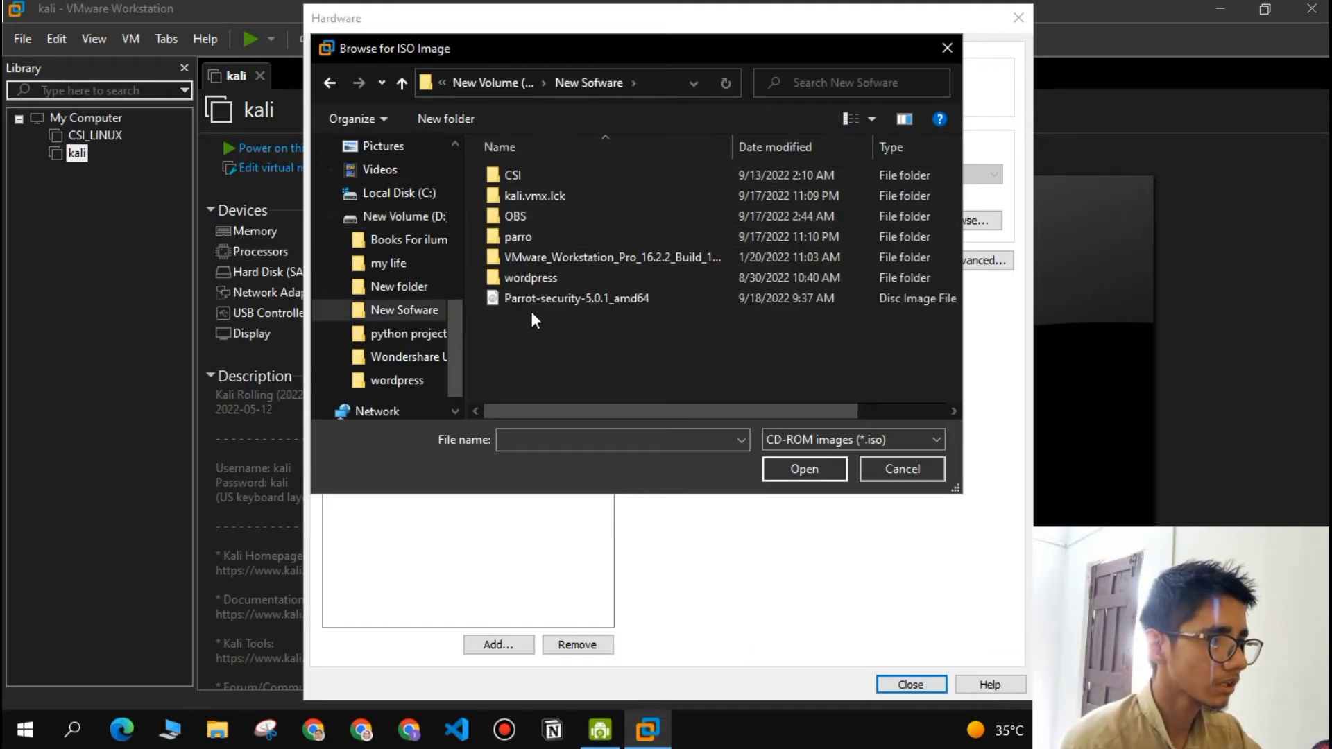
click(628, 300)
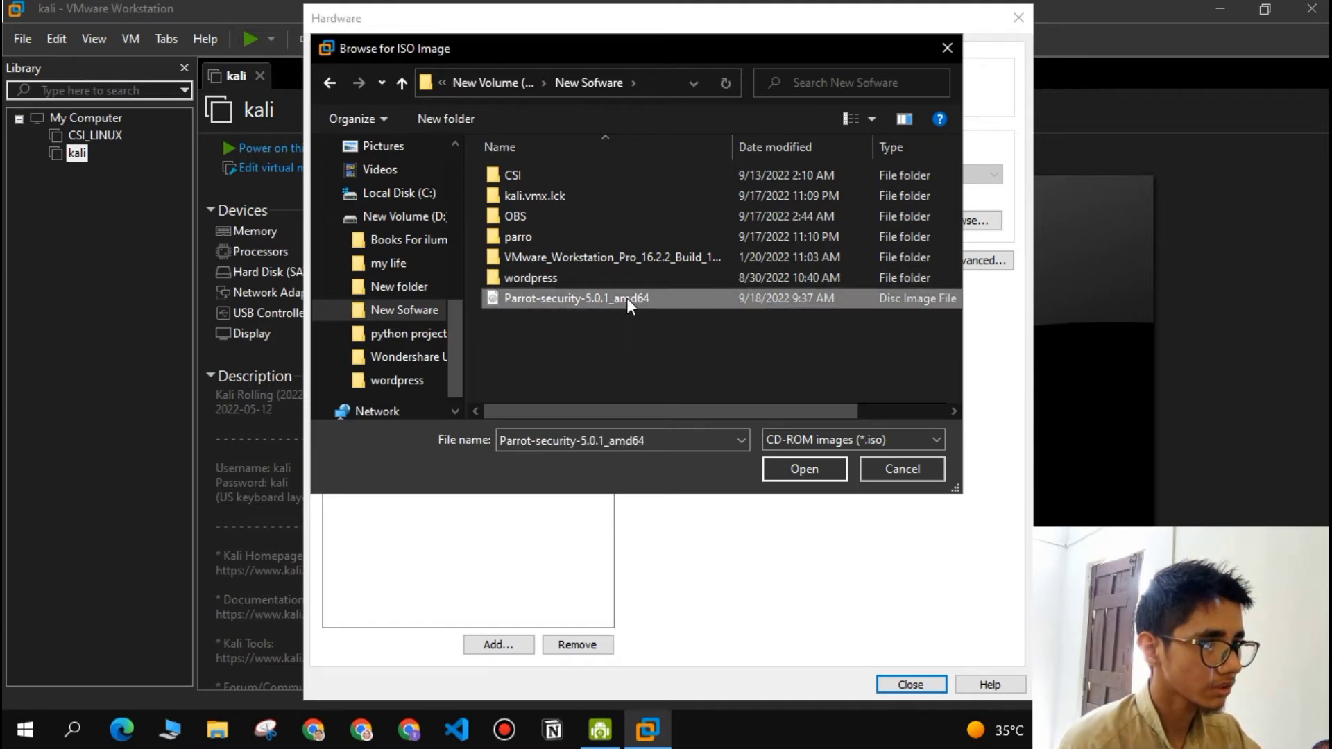
click(801, 469)
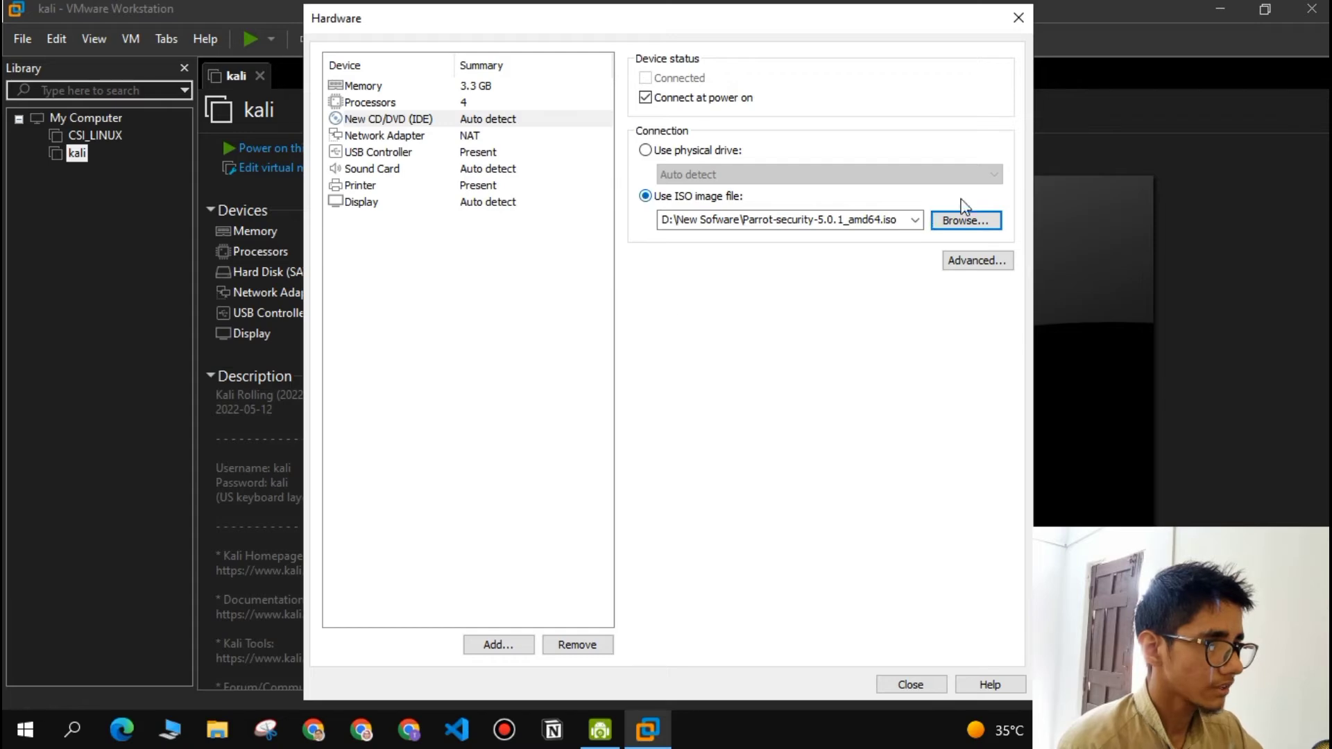
- Finish creating the Debian 10.x 64-bit virtual machine and power it on to its Parrot boot menu
click(918, 685)
click(747, 547)
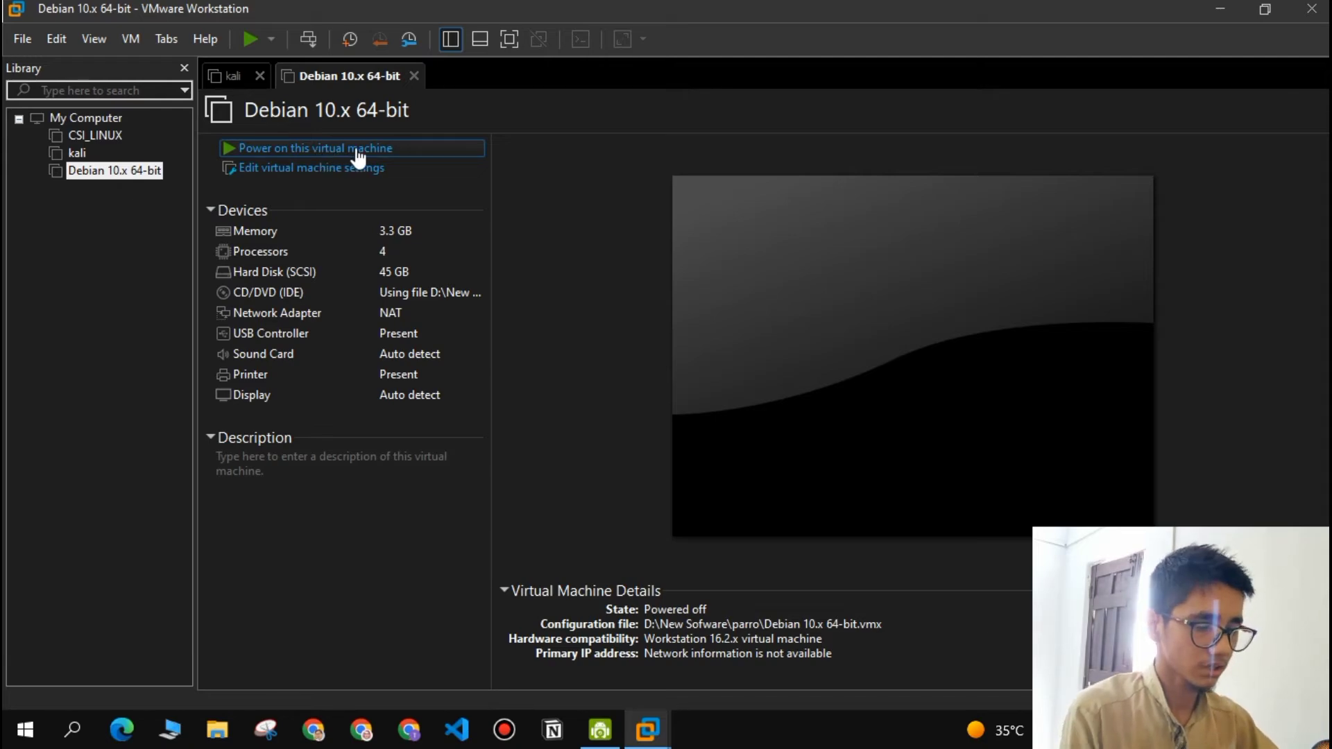
click(335, 153)
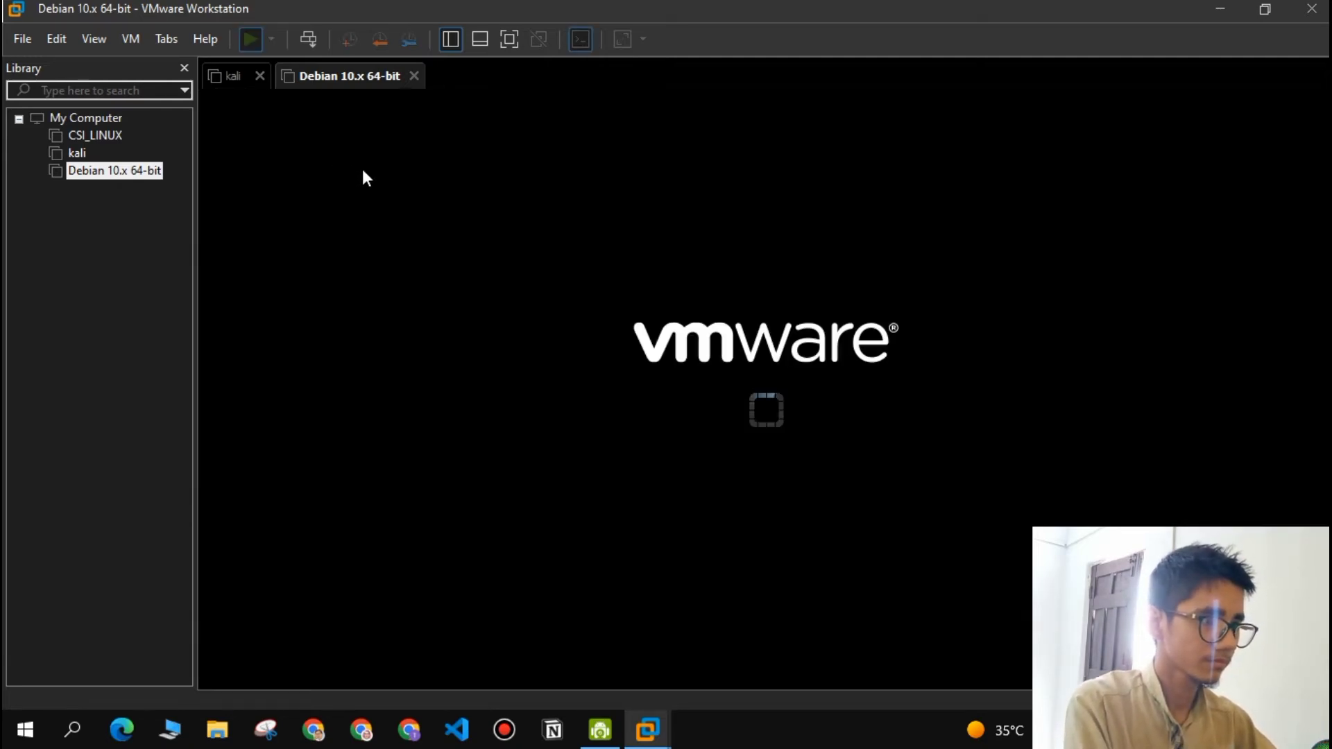
click(1254, 12)
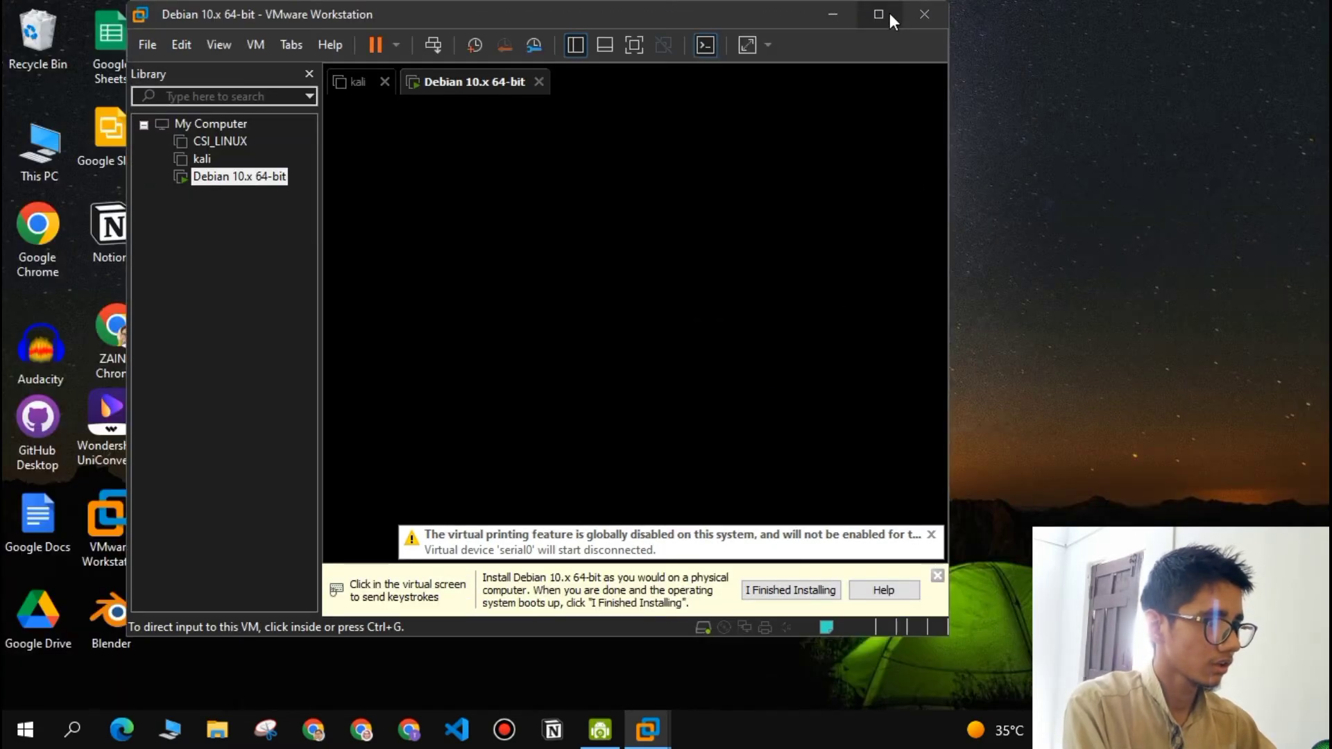
click(889, 13)
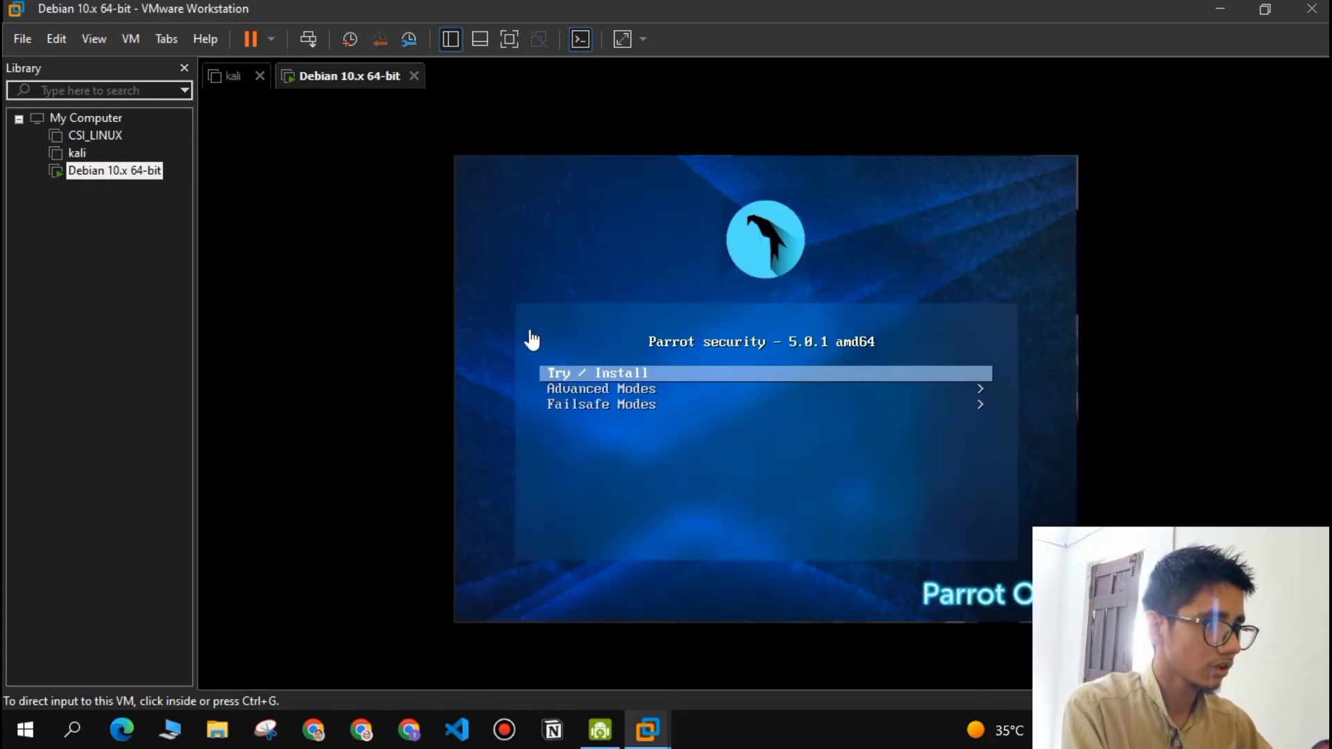
- Boot the Try / Install live session in full screen and launch the Parrot installer from its desktop
click(508, 46)
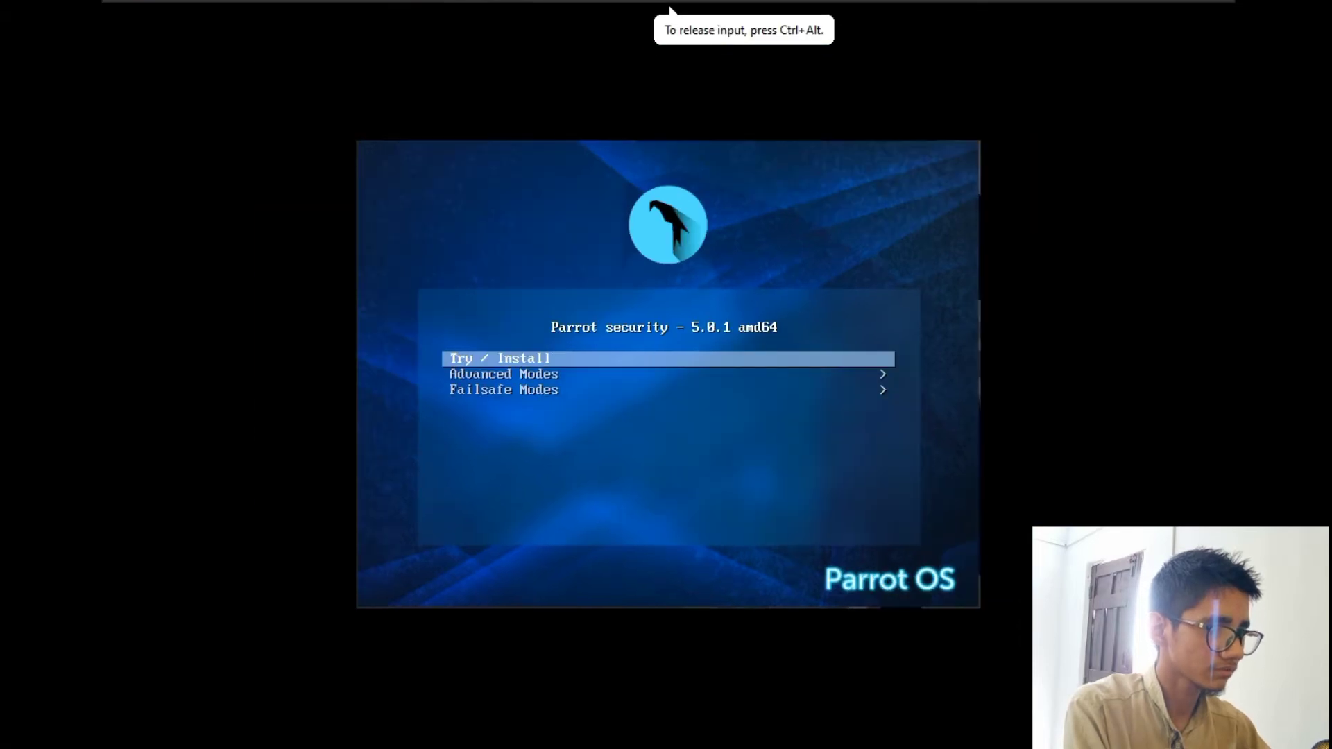
key(ctrl+alt)
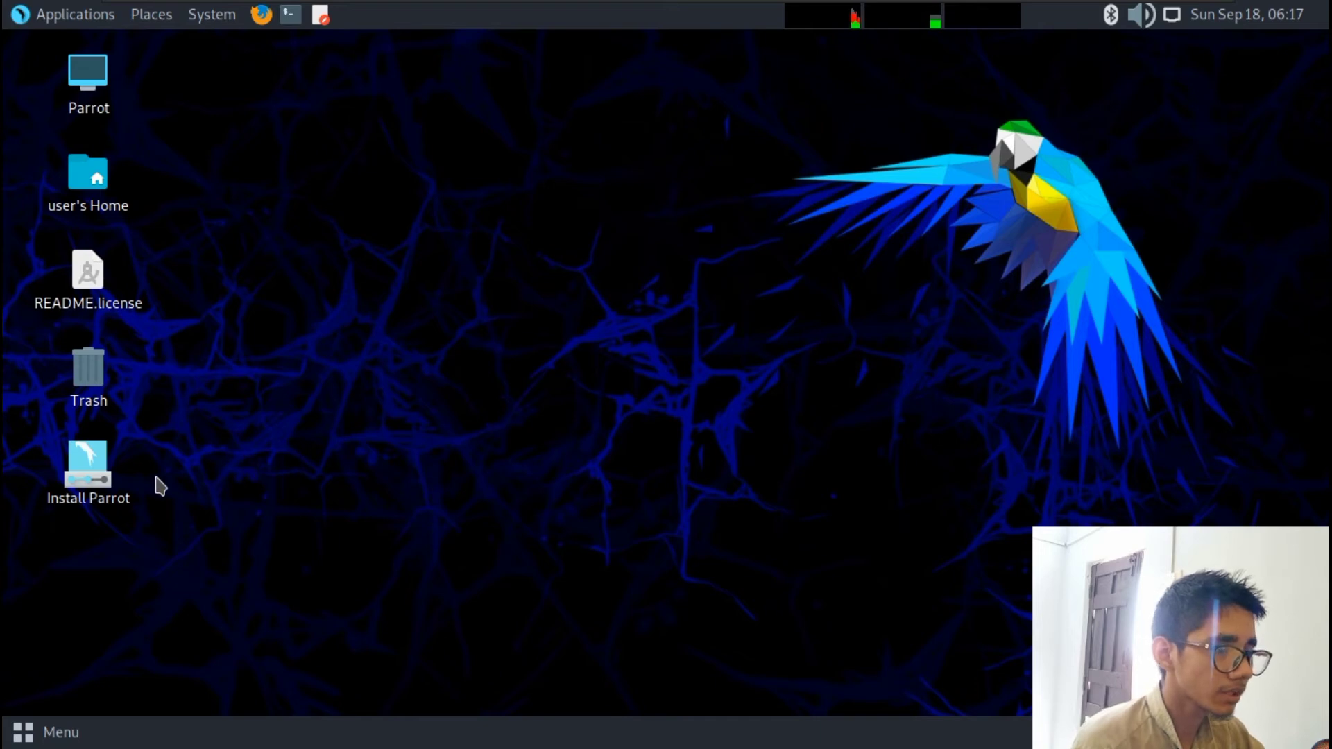
click(74, 486)
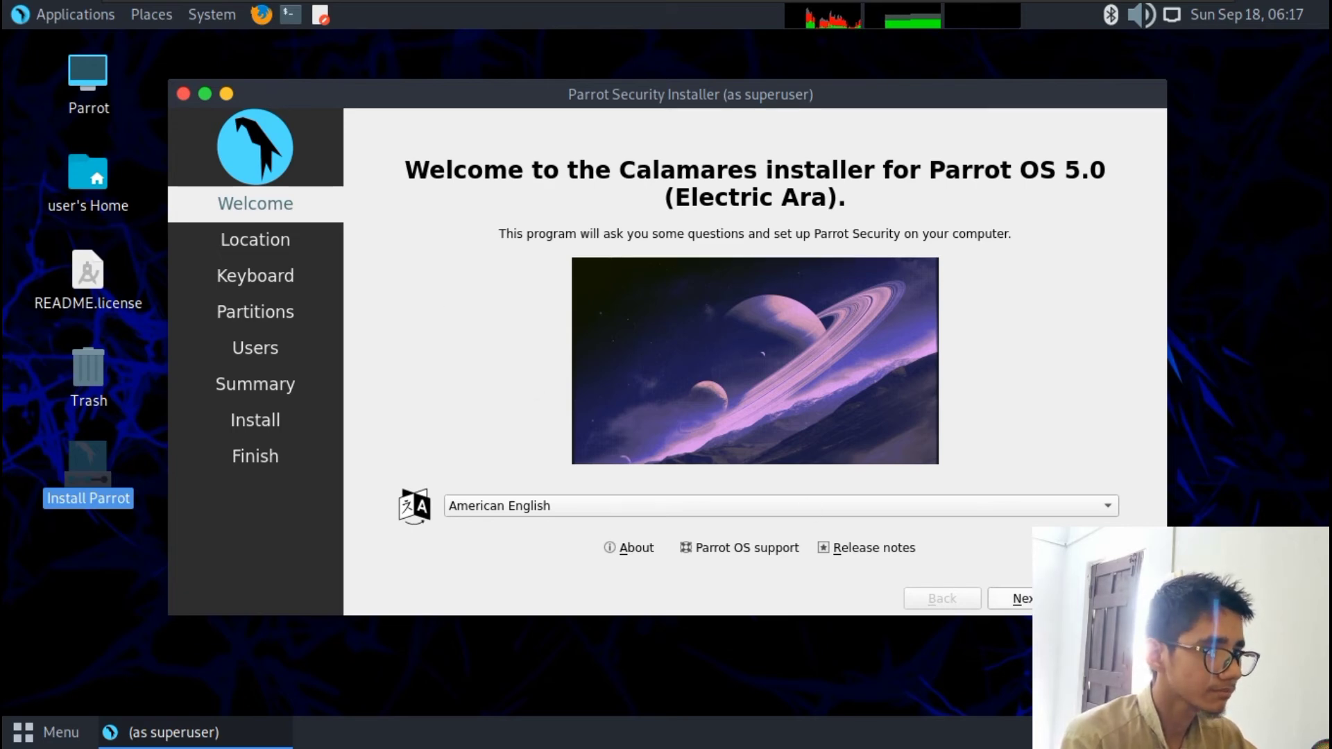
- Keep American English as the installer language and set the location to region Asia, zone Karachi
click(1020, 598)
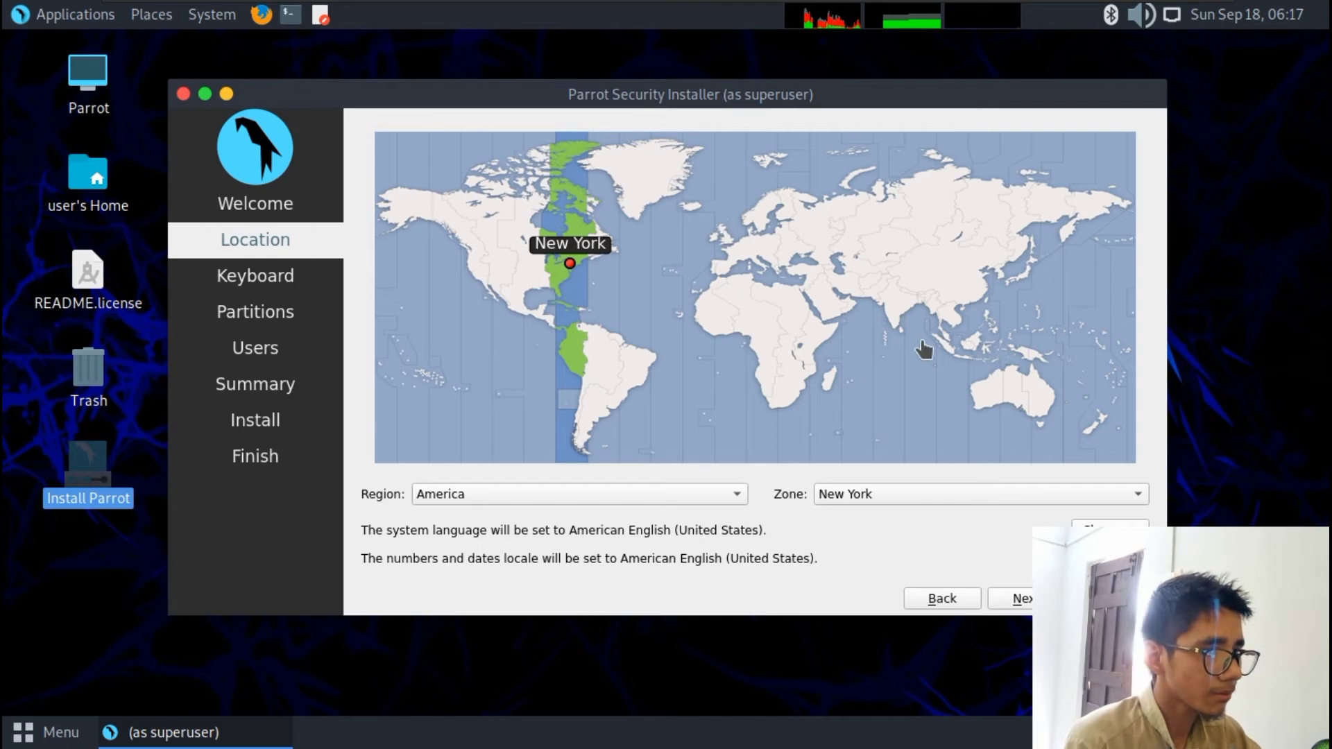
click(872, 299)
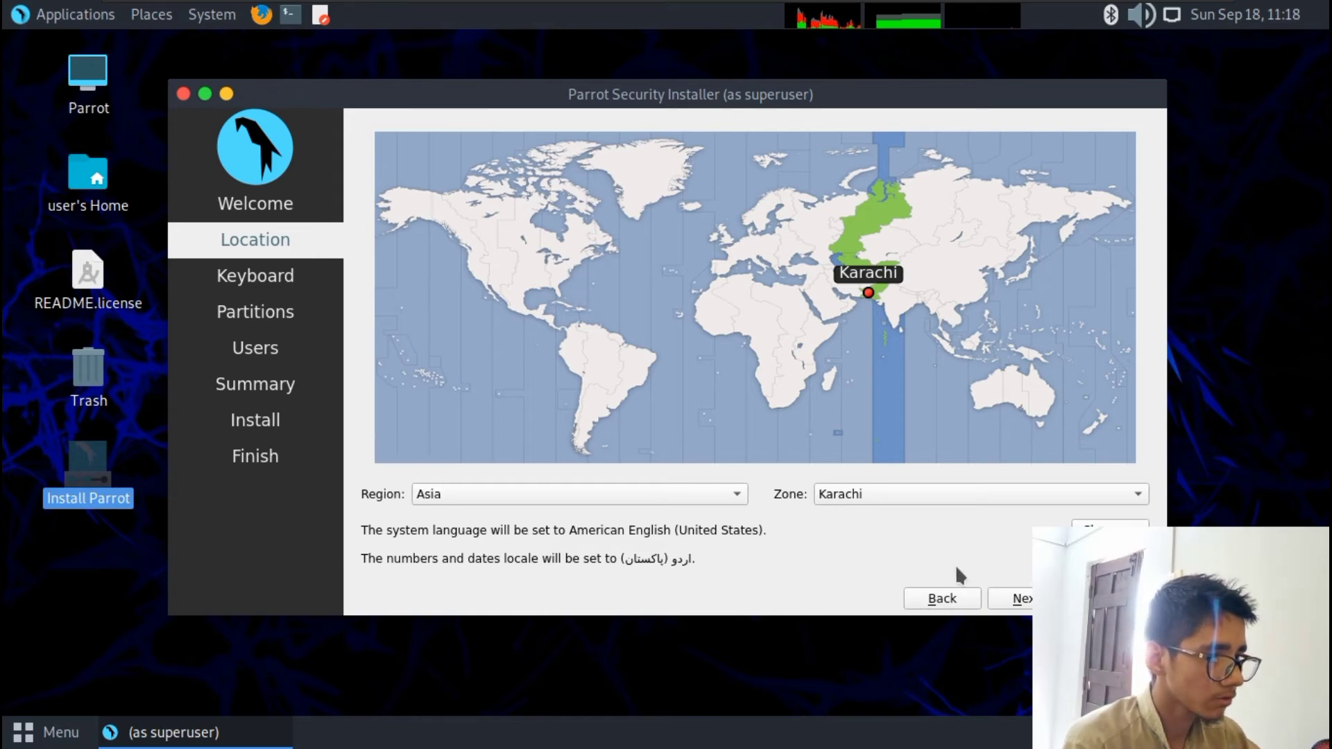
click(910, 304)
click(868, 294)
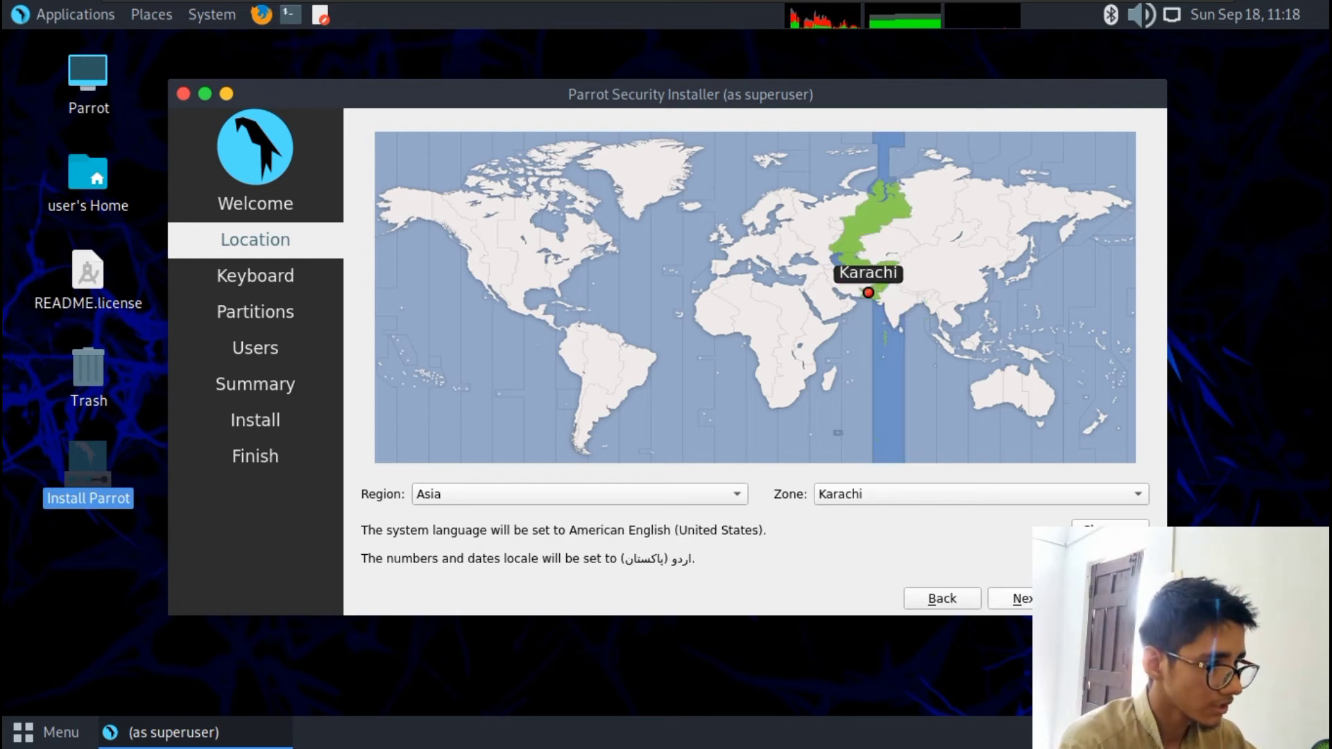
click(1040, 600)
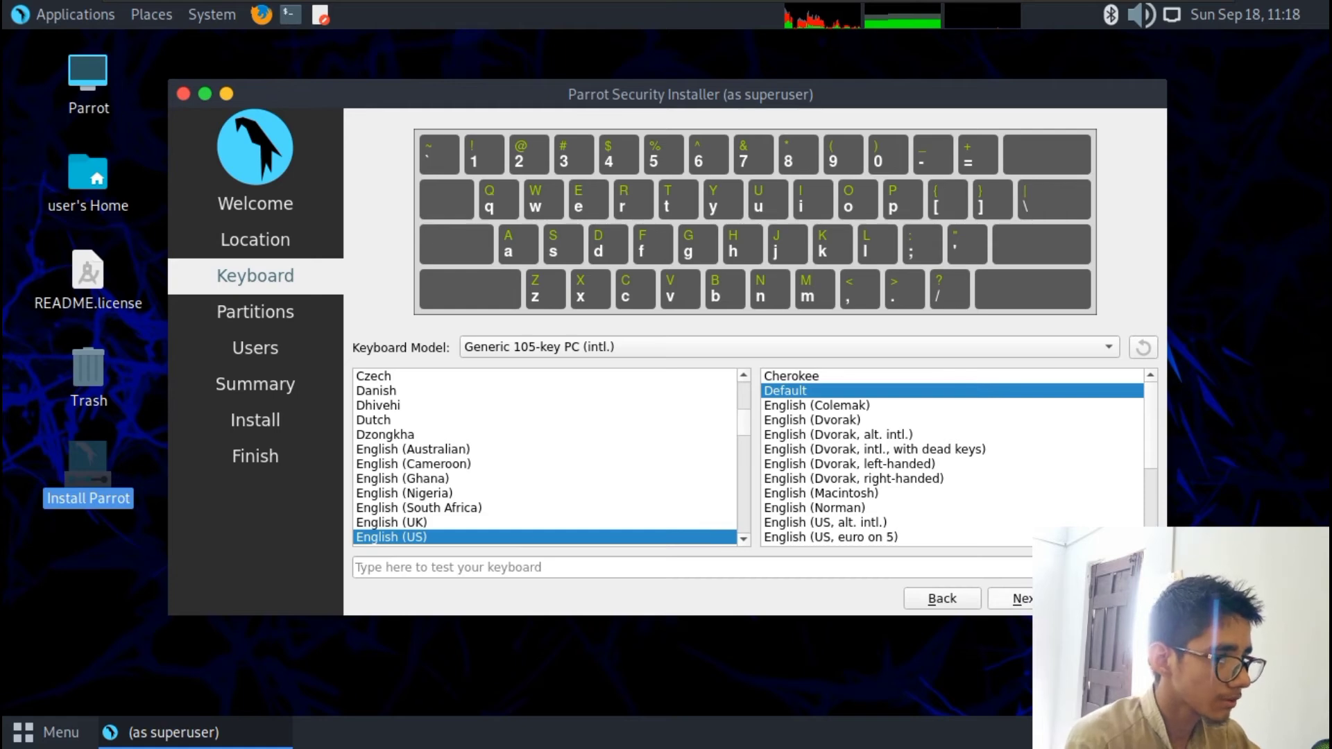
- Accept the default English (US) keyboard layout and partition the 45 GiB virtual disk with Erase disk and No Swap
click(1043, 599)
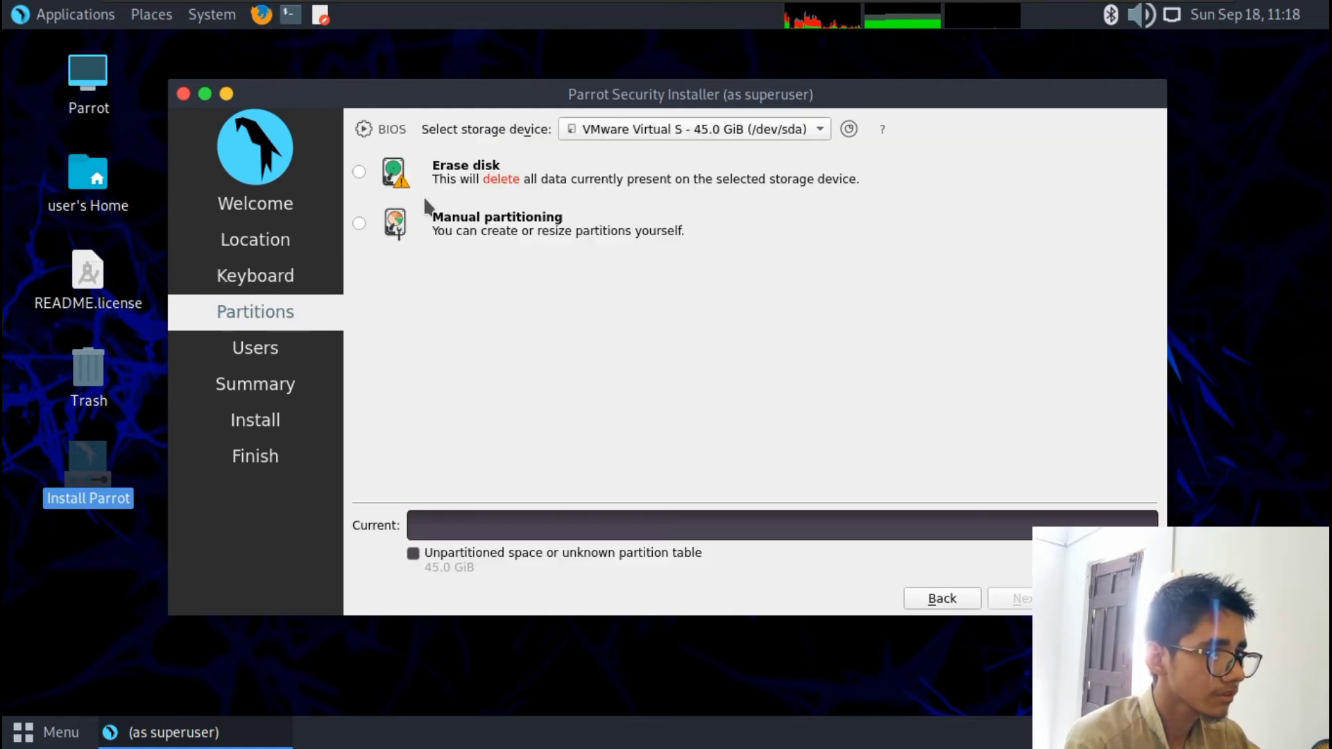
click(359, 173)
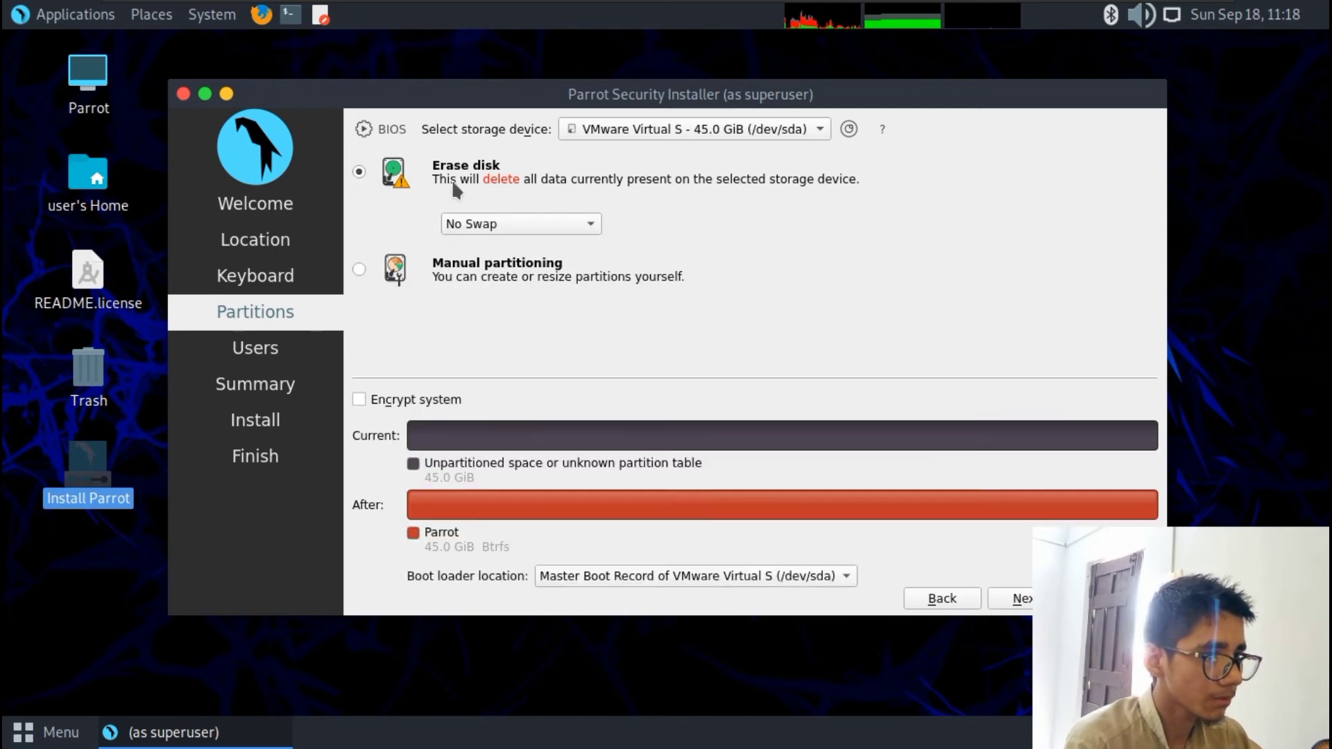
click(521, 224)
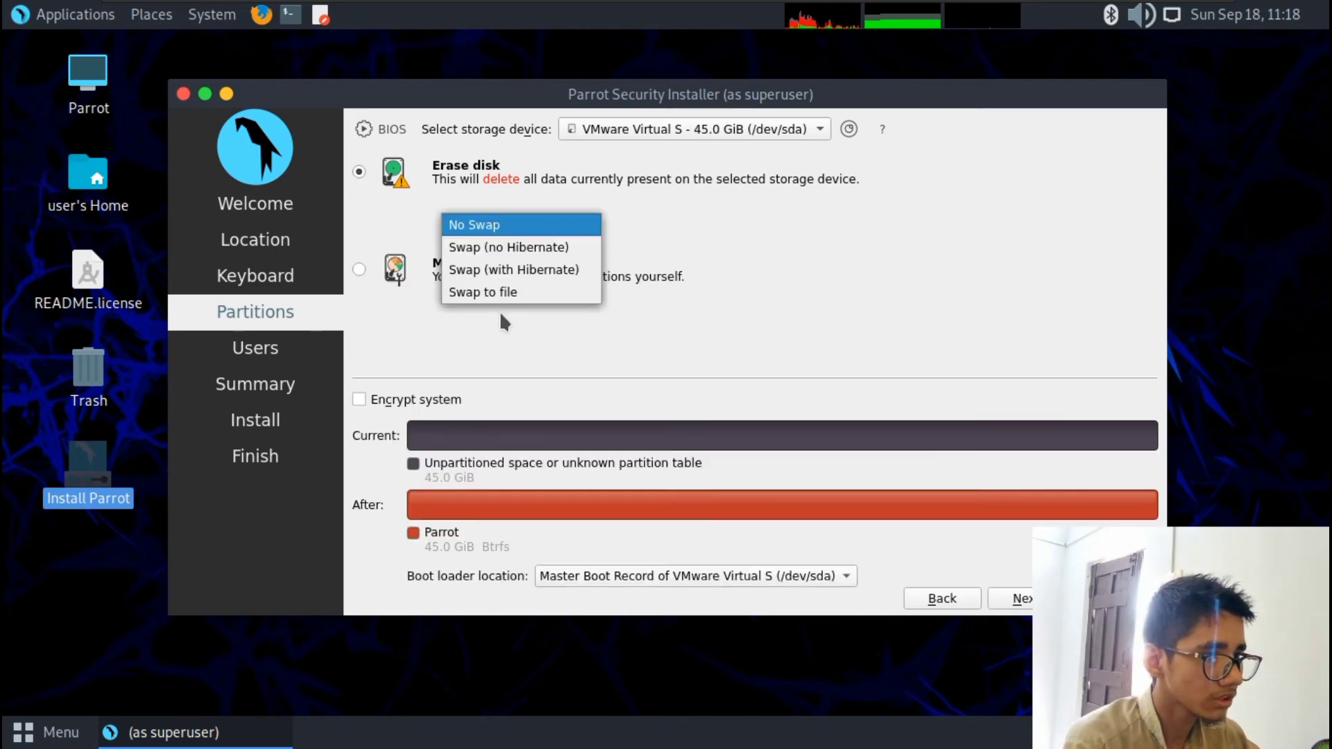
click(753, 247)
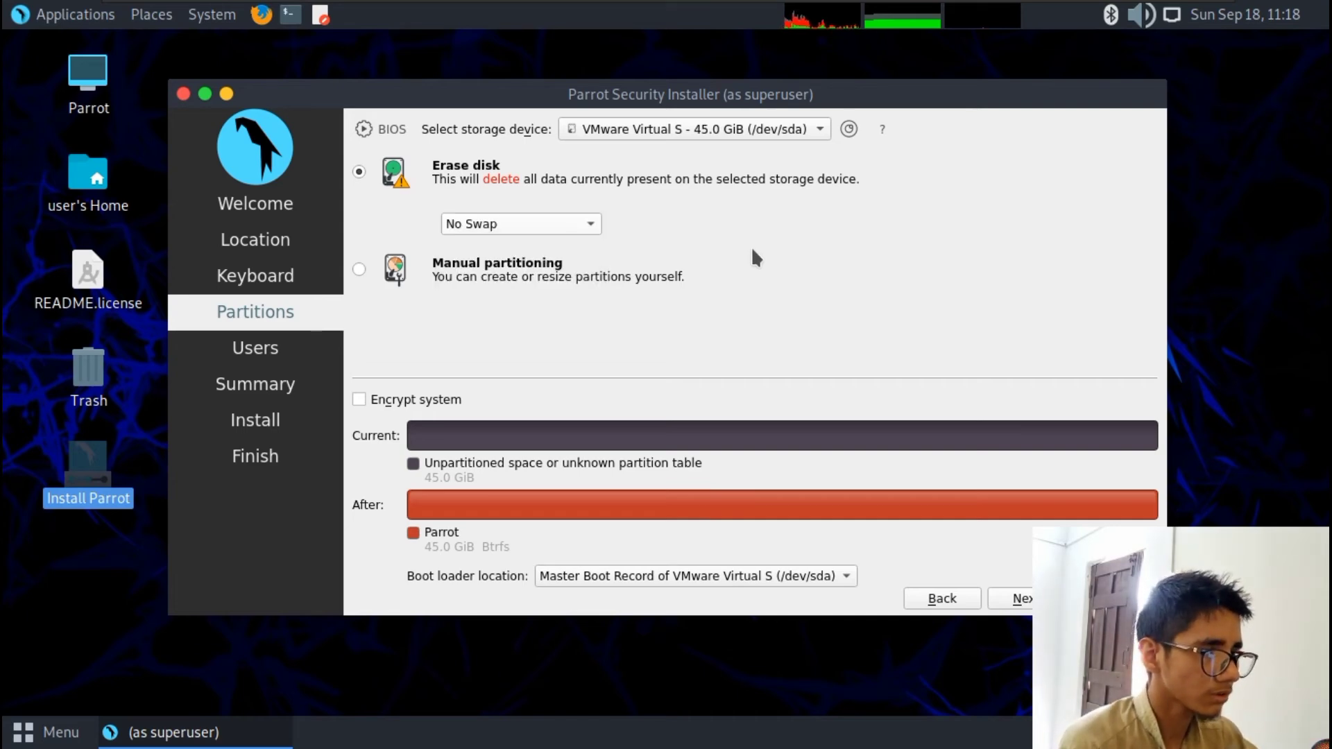
click(1030, 600)
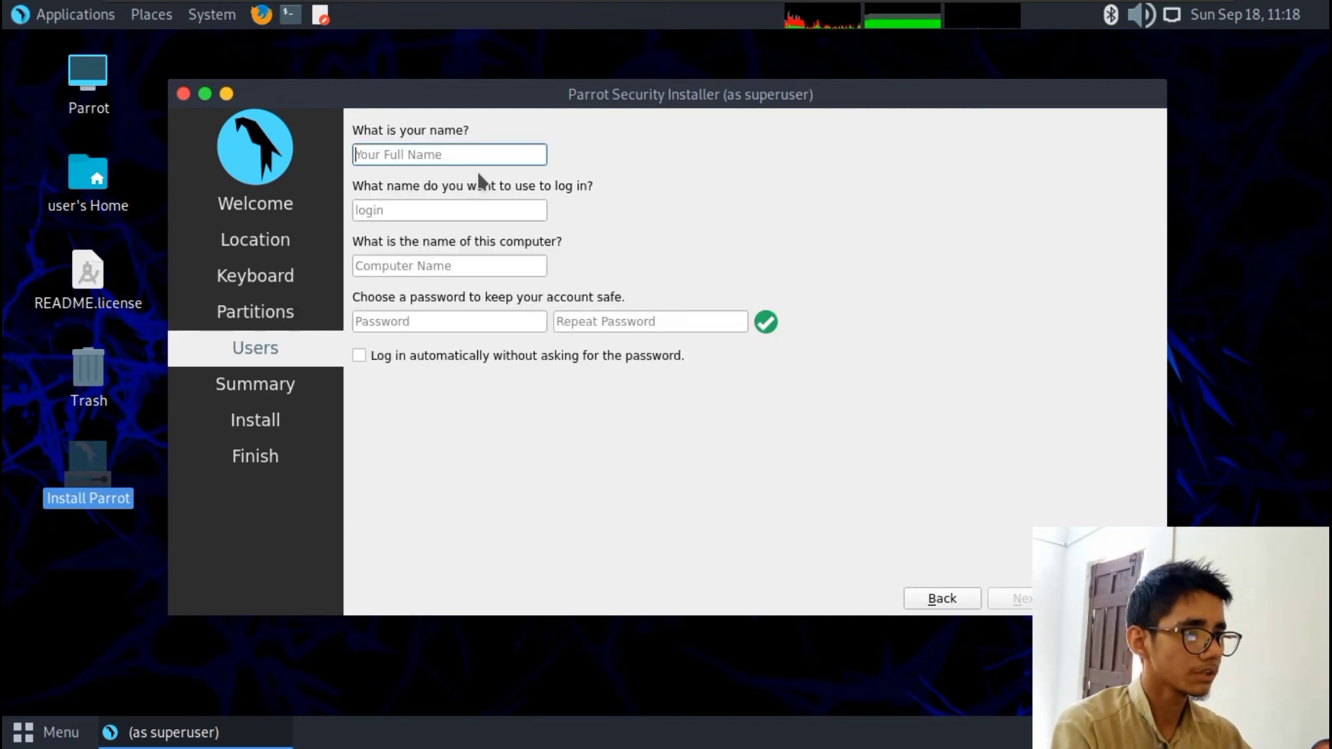
- Enter the user's name for the new account and shorten the computer name to match the login name
text(zain)
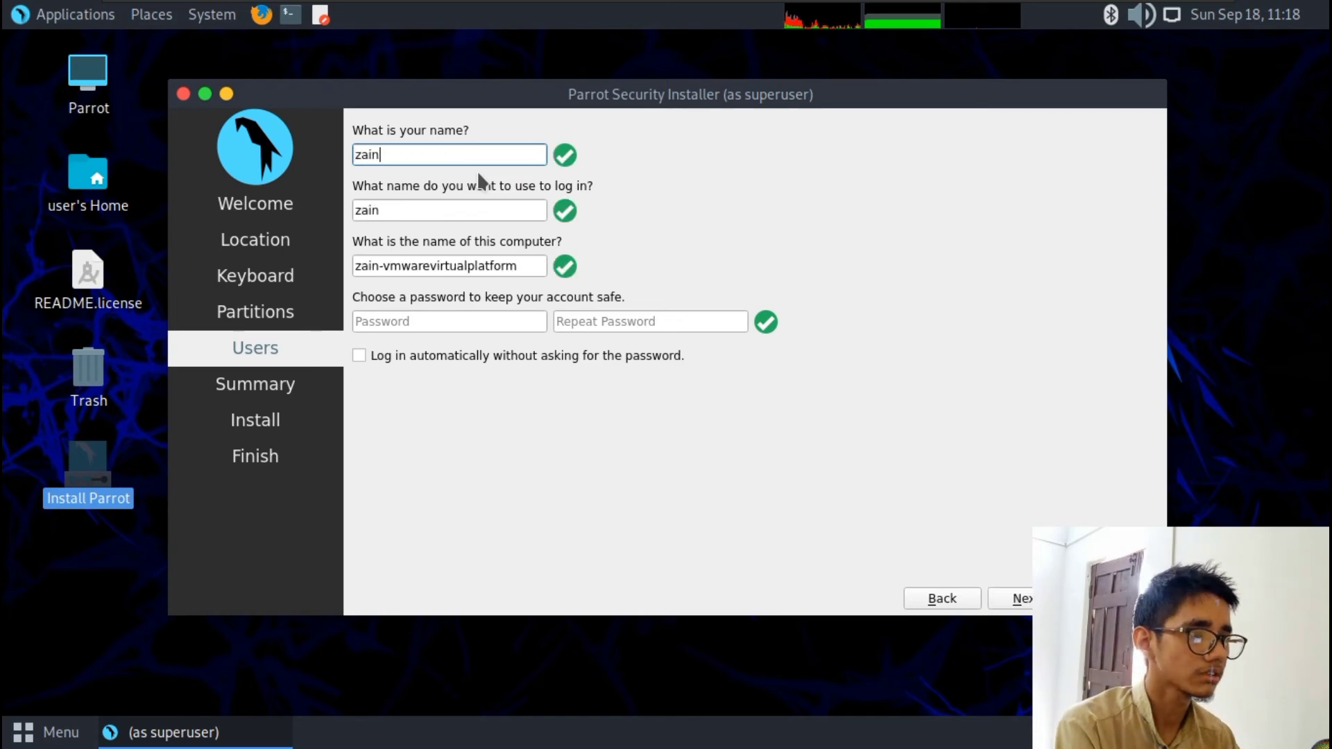
double_click(527, 270)
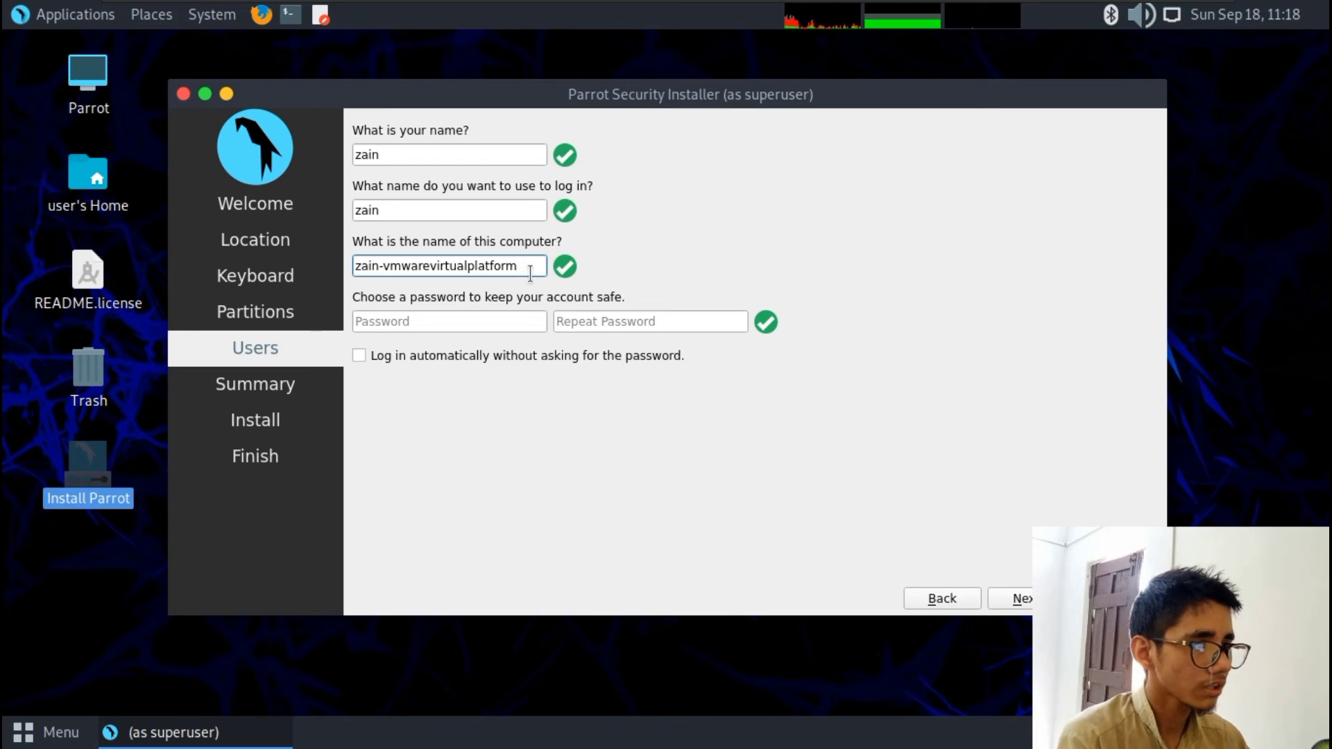
key(BackSpace)
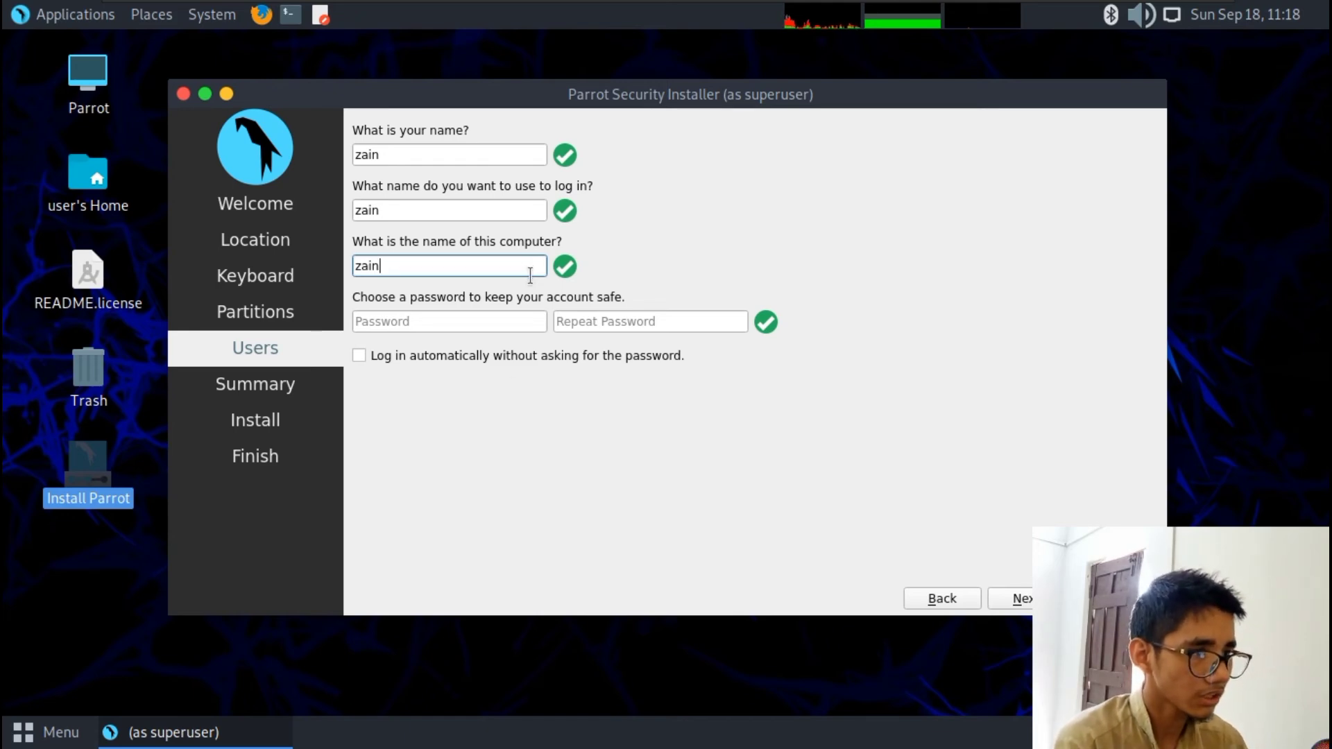
- Enter the account password and repeat it in the confirmation field
click(474, 318)
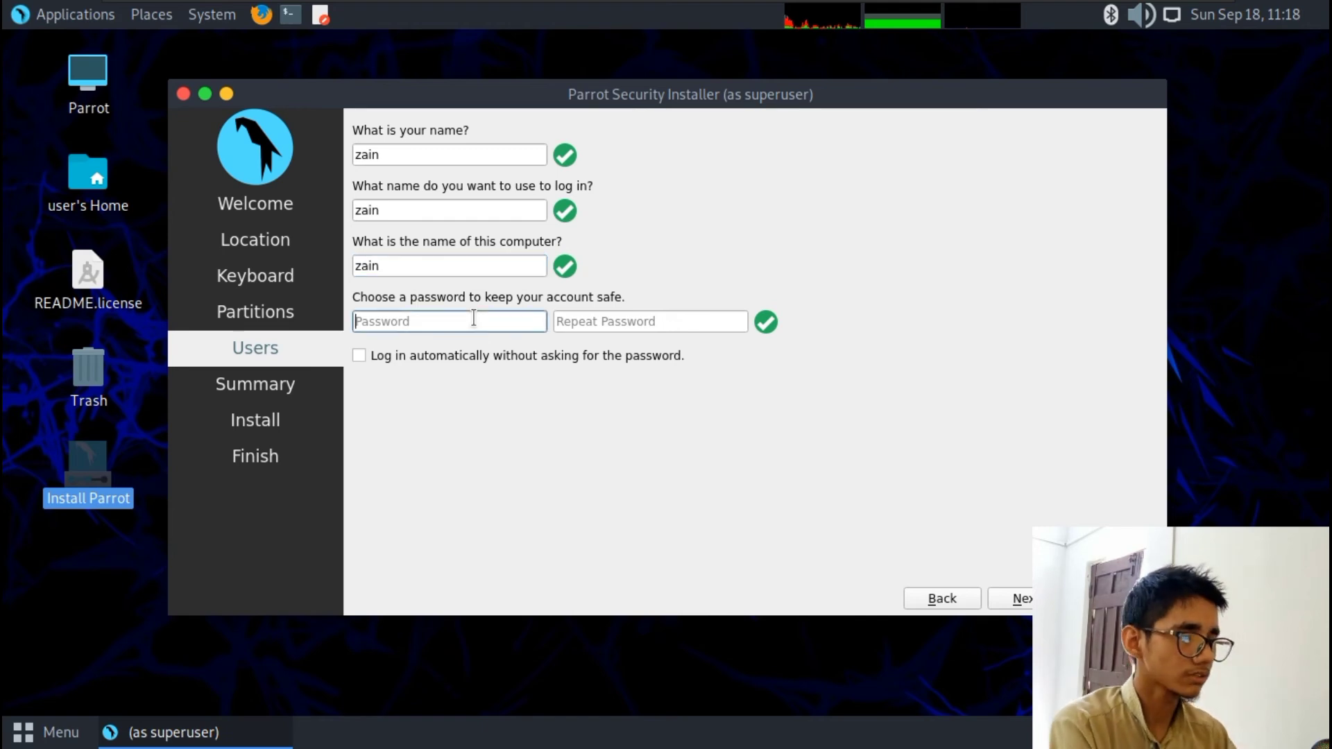
text(z)
text(●)
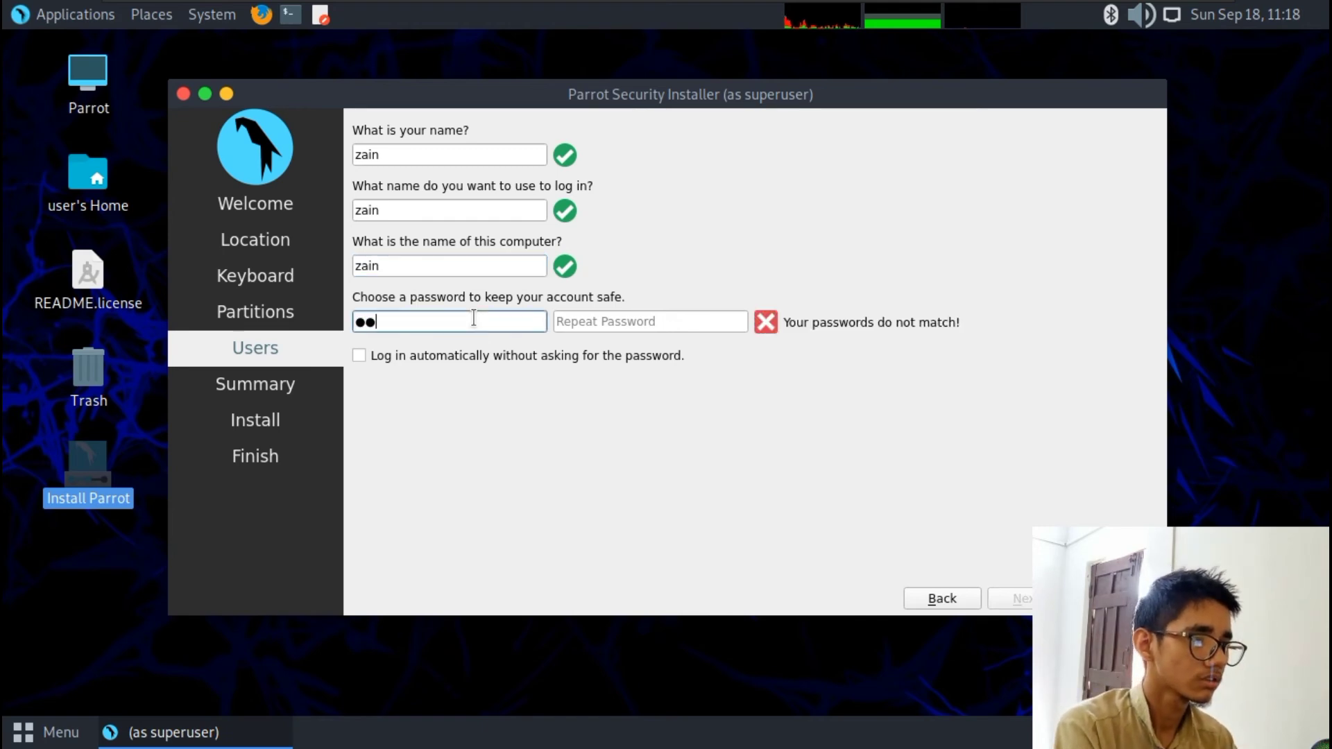
text(●●●●●)
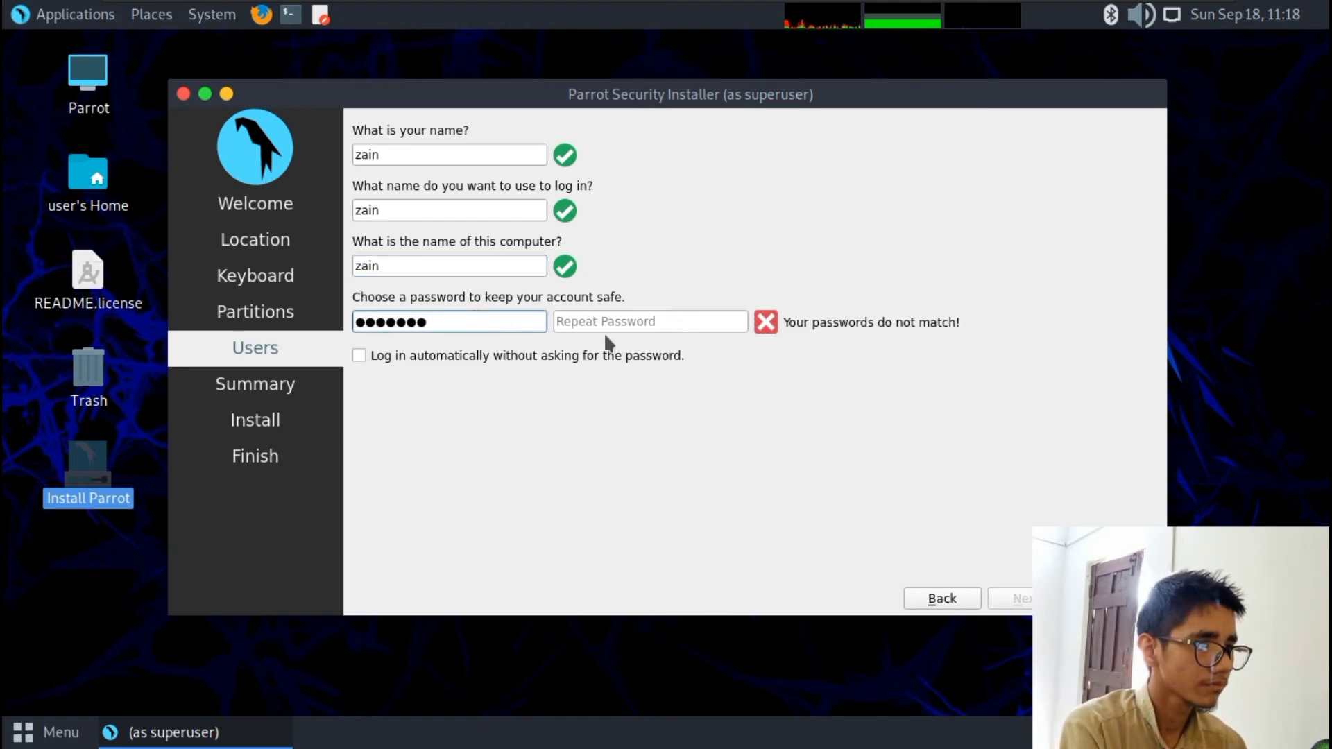
key(Tab)
text(●●●●●●●)
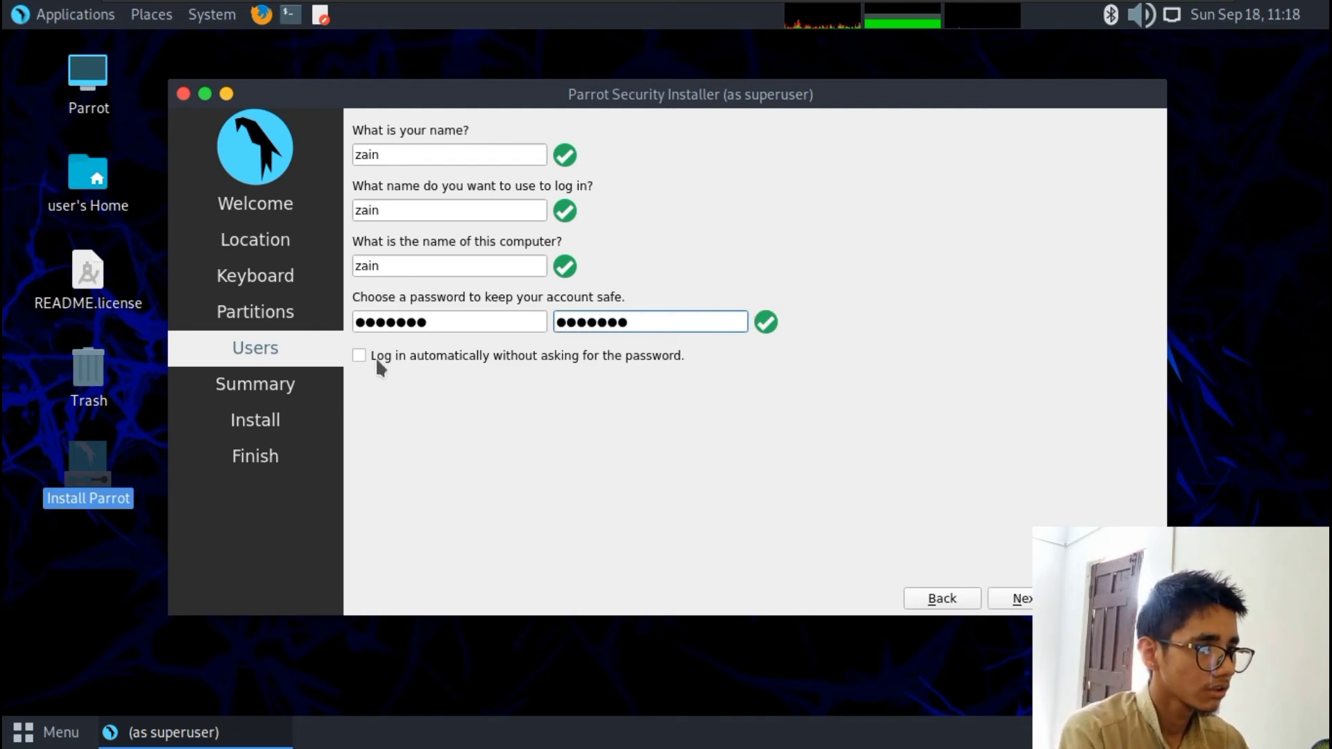
- Leave automatic login disabled, accept the installation summary and start installing Parrot 5.0 on the virtual disk
click(460, 364)
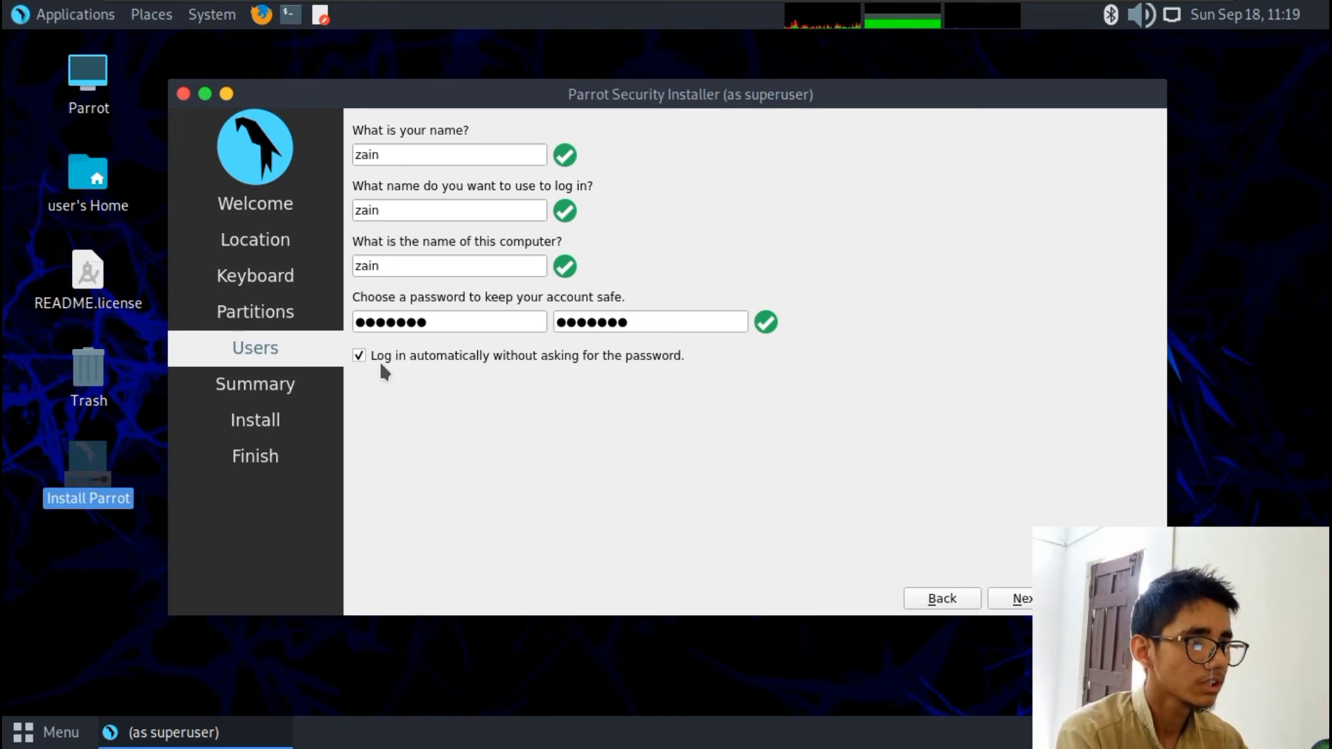
click(430, 360)
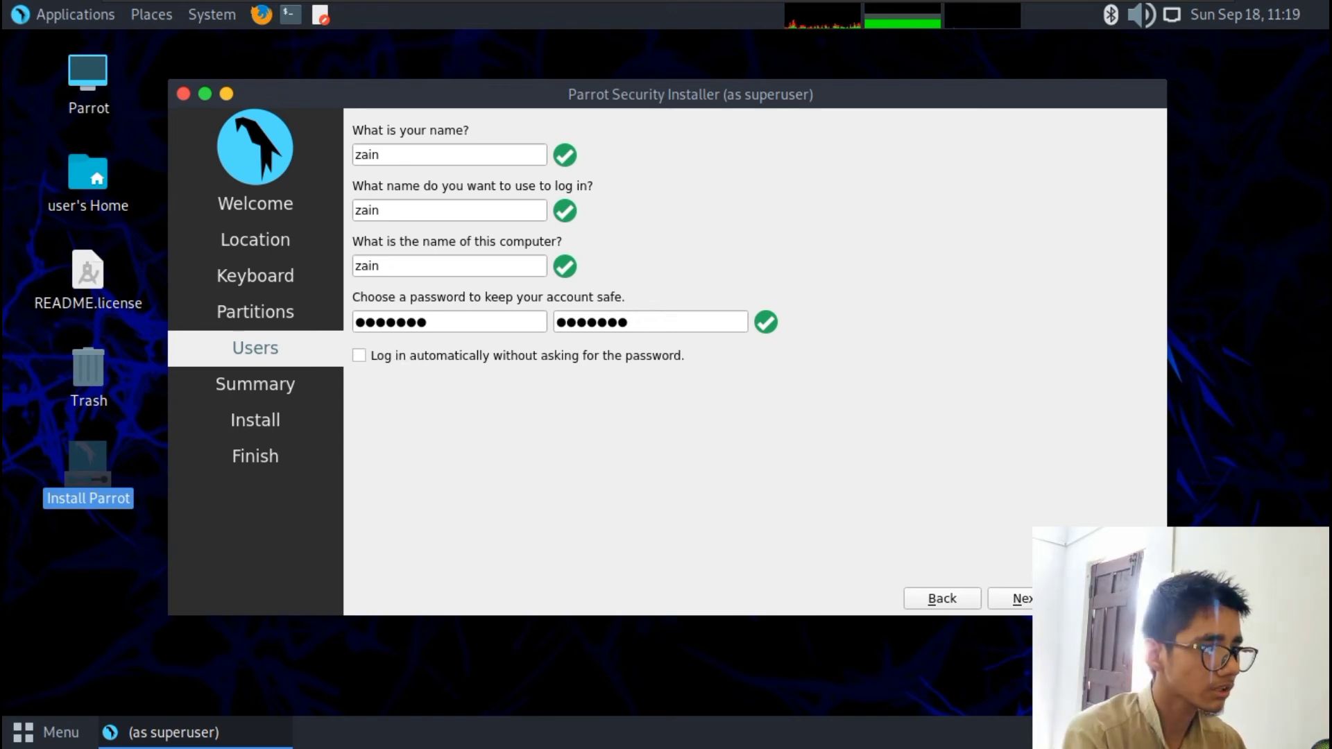
click(1017, 599)
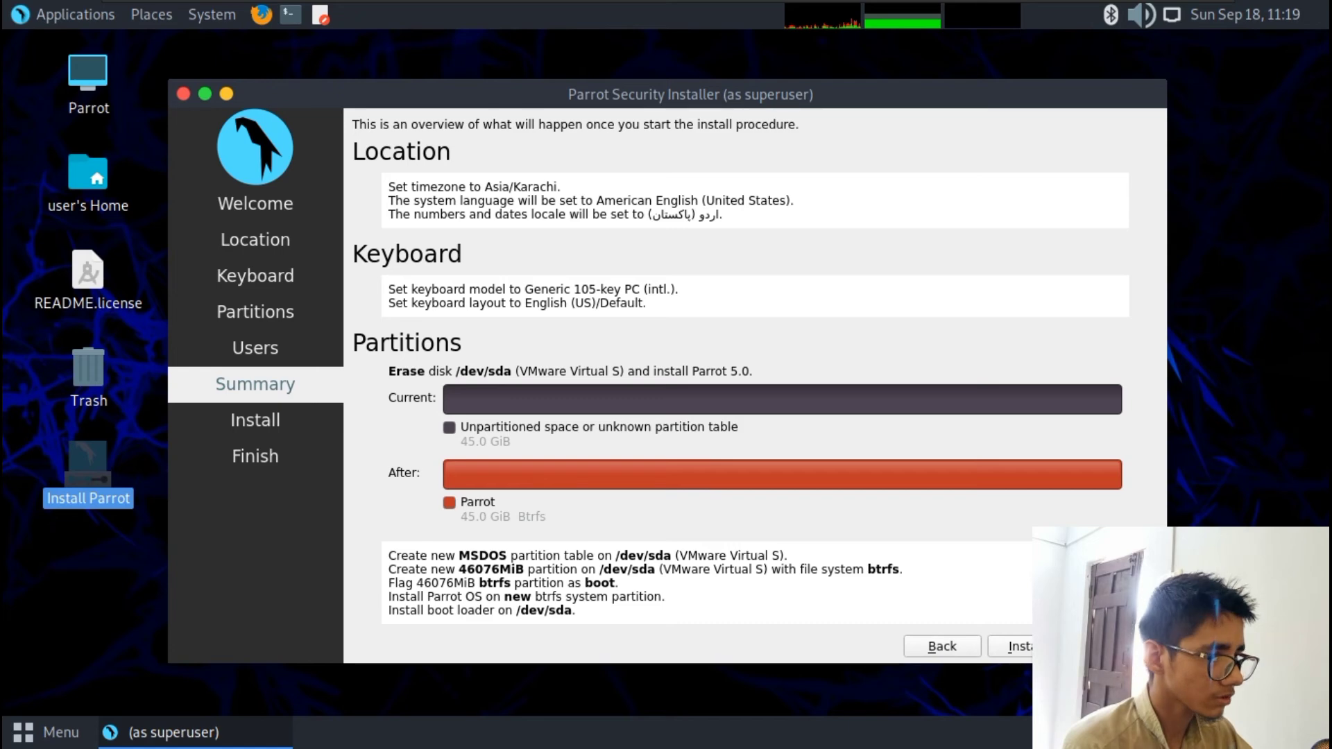
click(1020, 649)
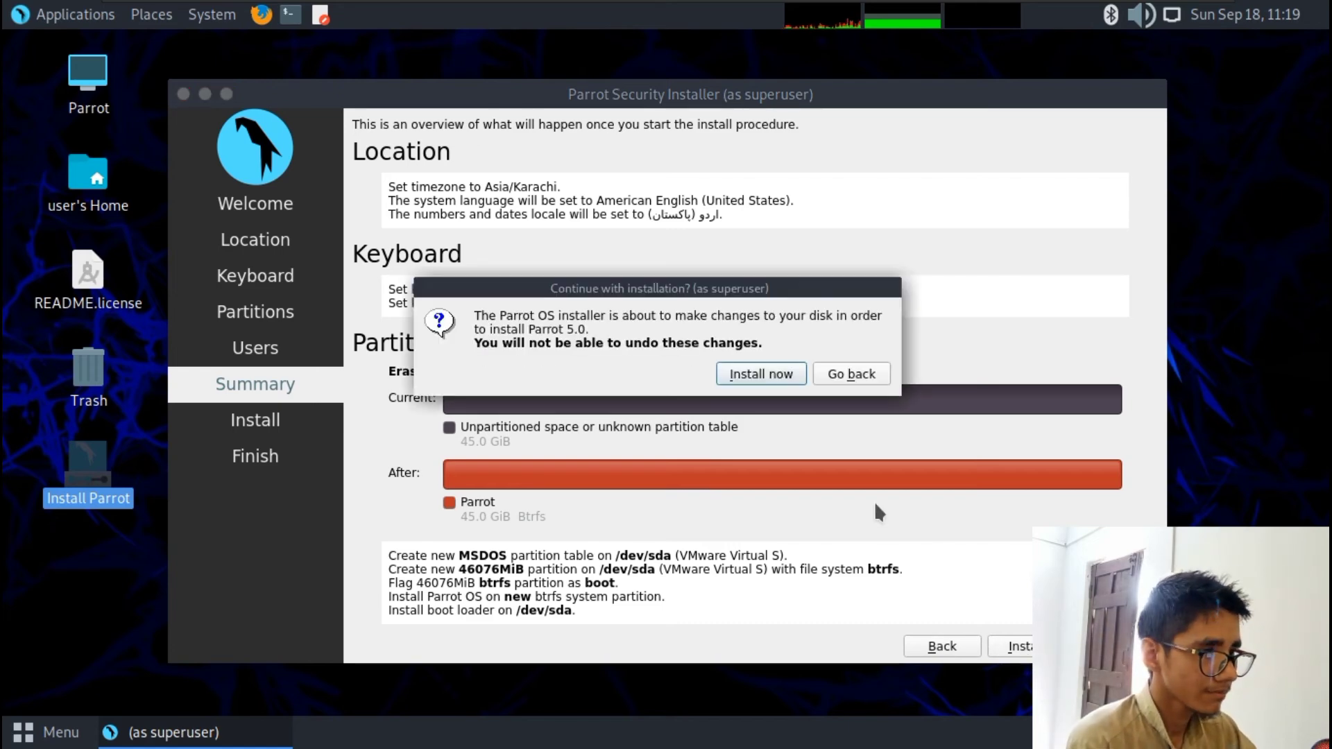
click(750, 378)
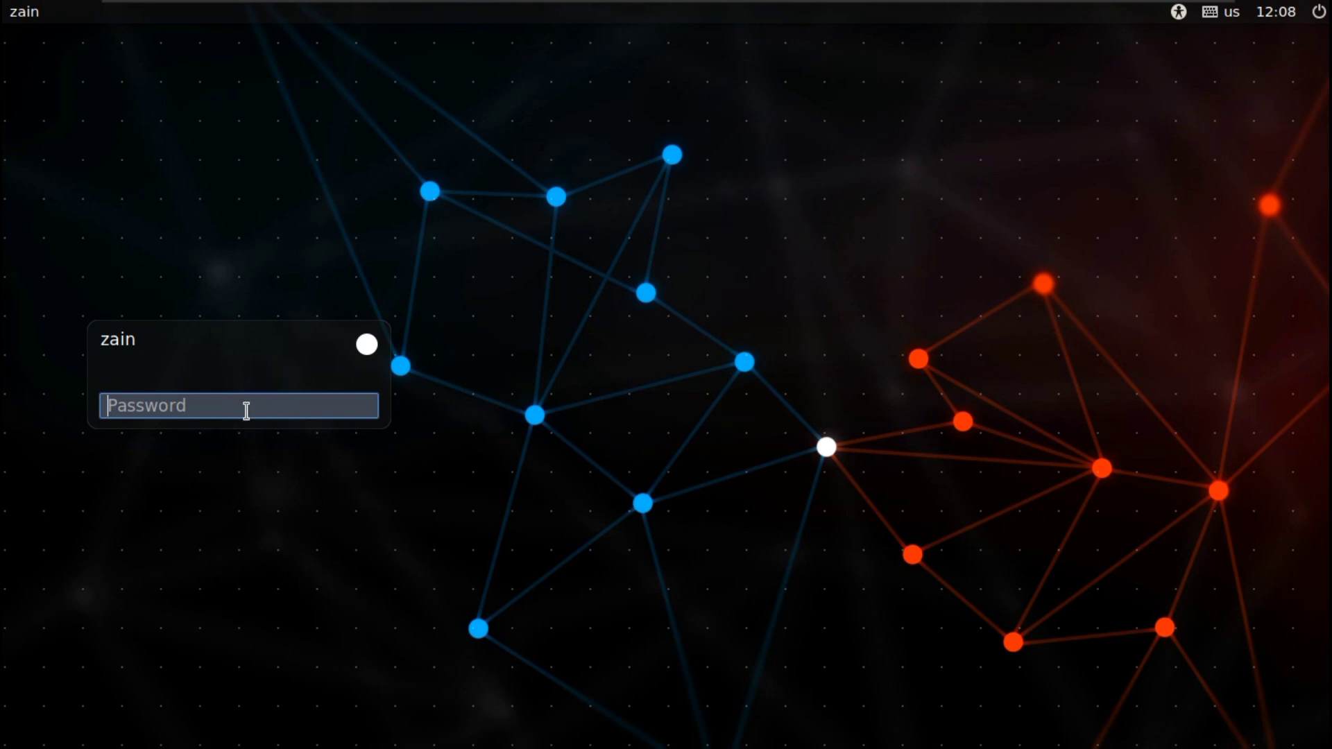
- Log in to the newly installed Parrot system with the account password
text(*******)
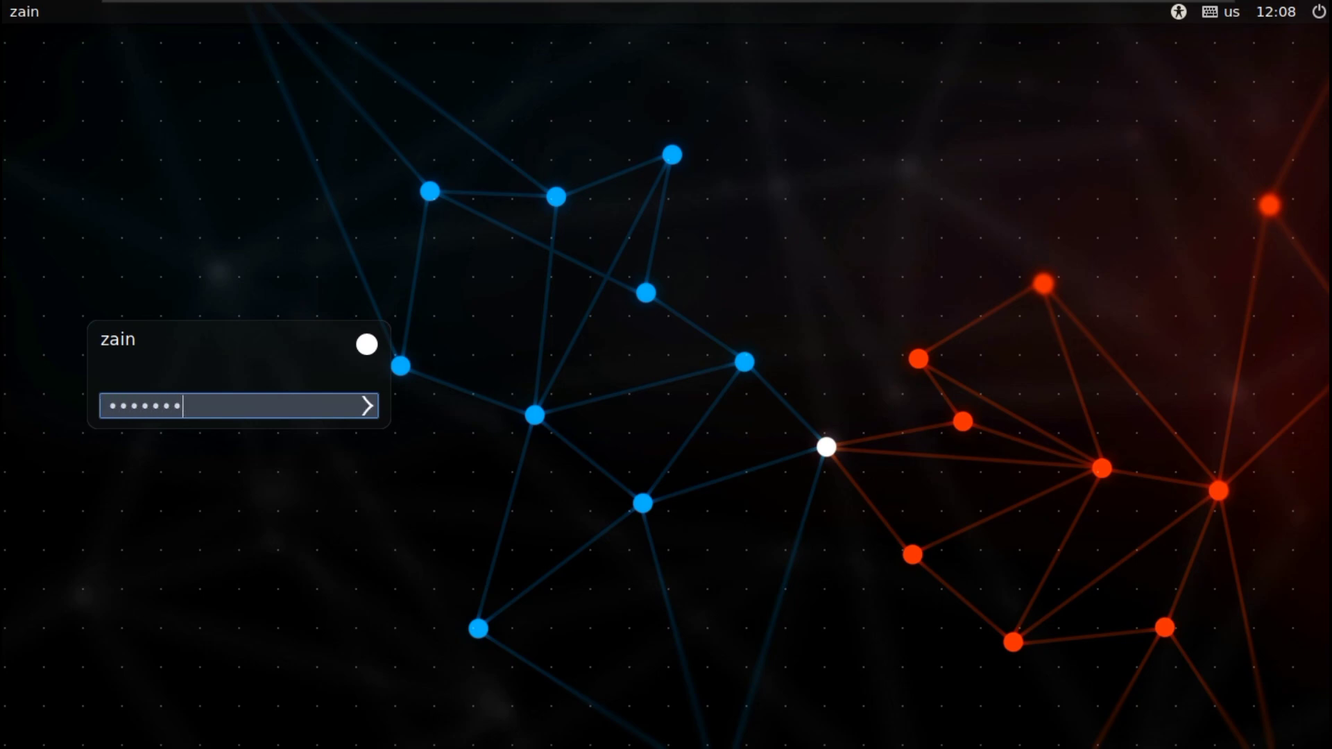
key(Return)
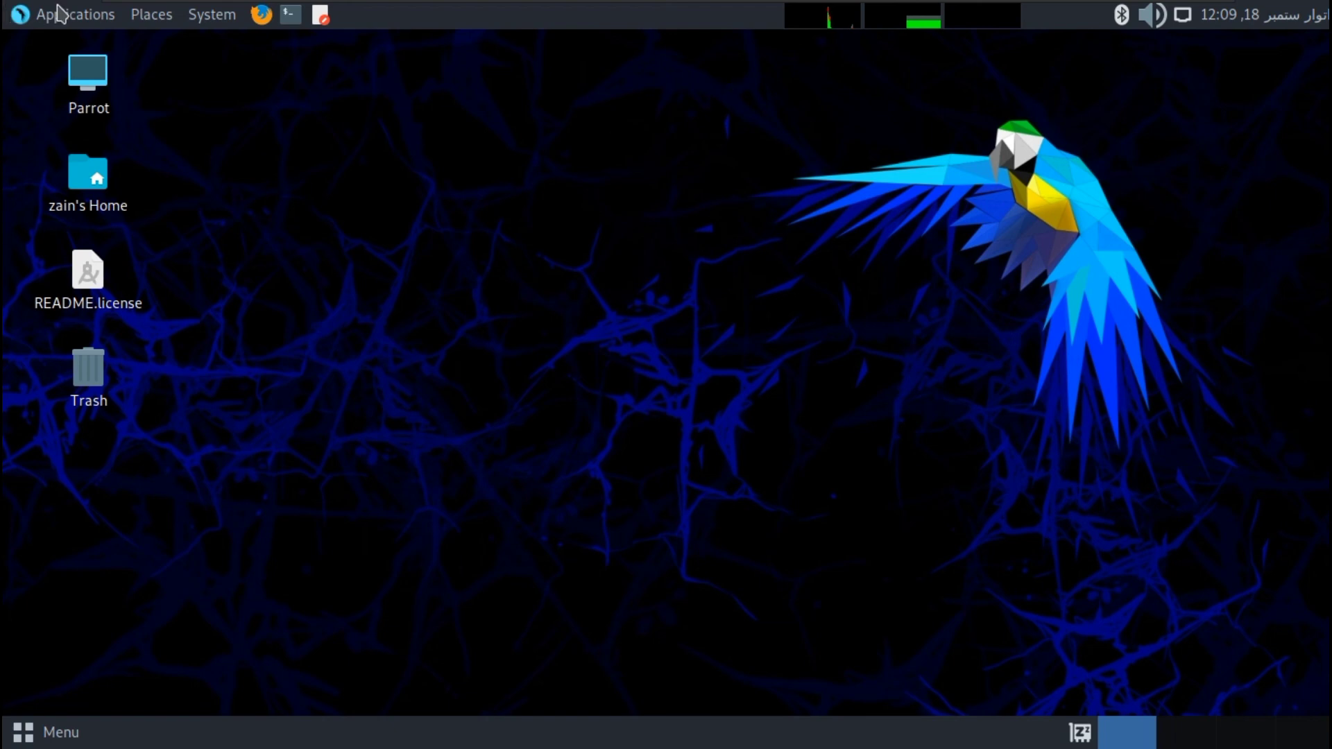
- Look over the application categories offered by the two application launchers on the new Parrot desktop
click(84, 16)
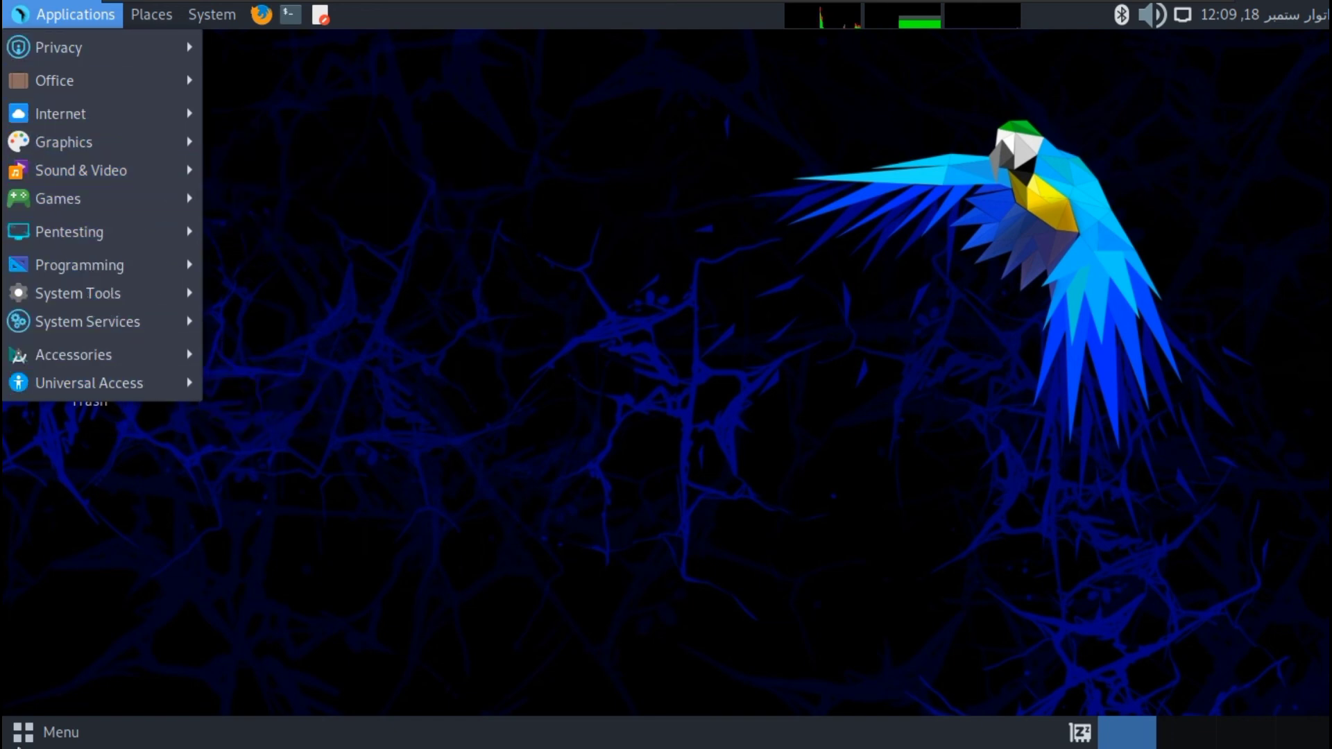
click(18, 747)
click(19, 742)
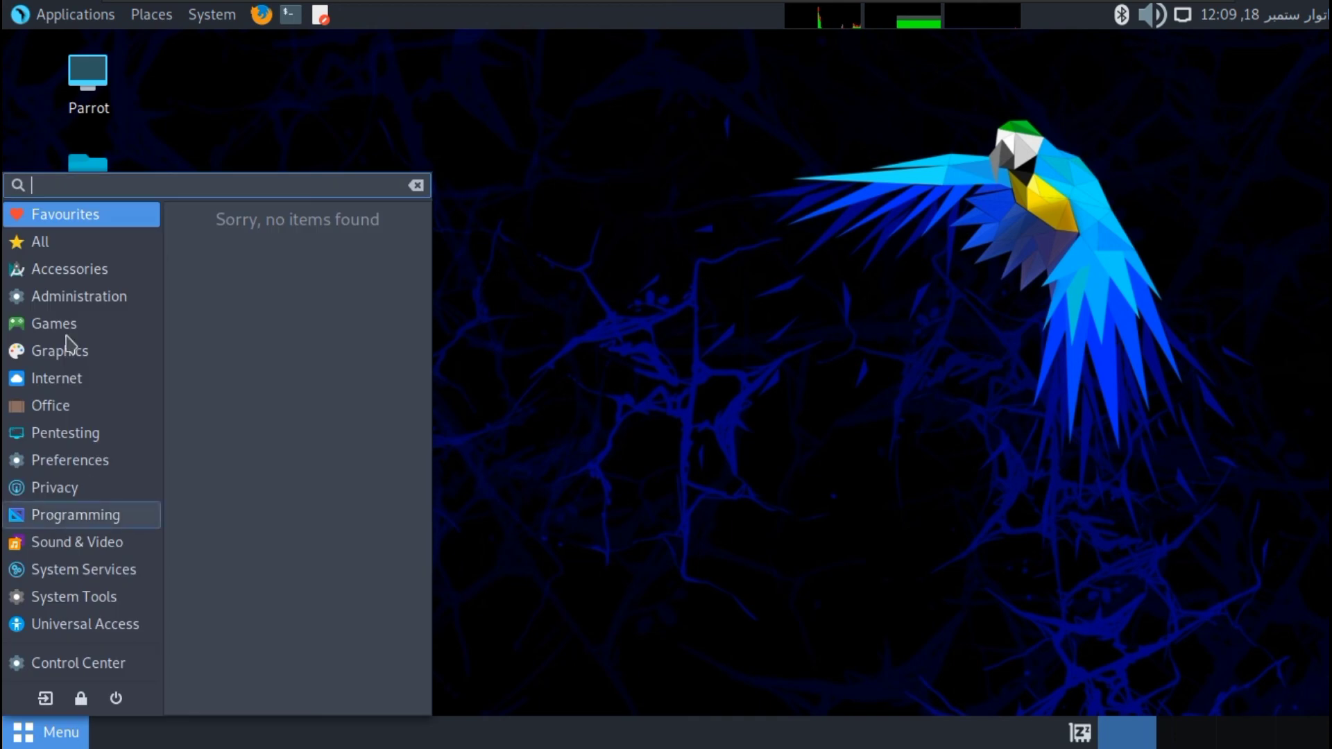
click(522, 73)
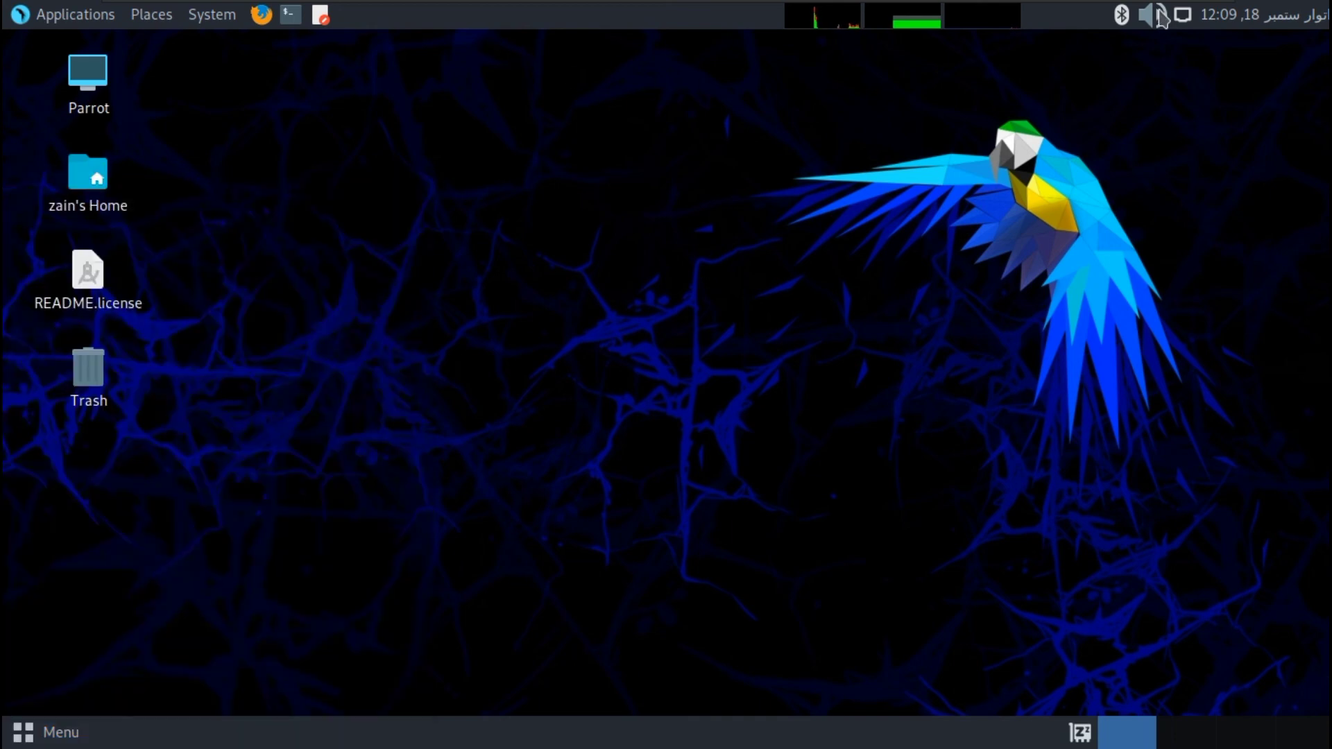